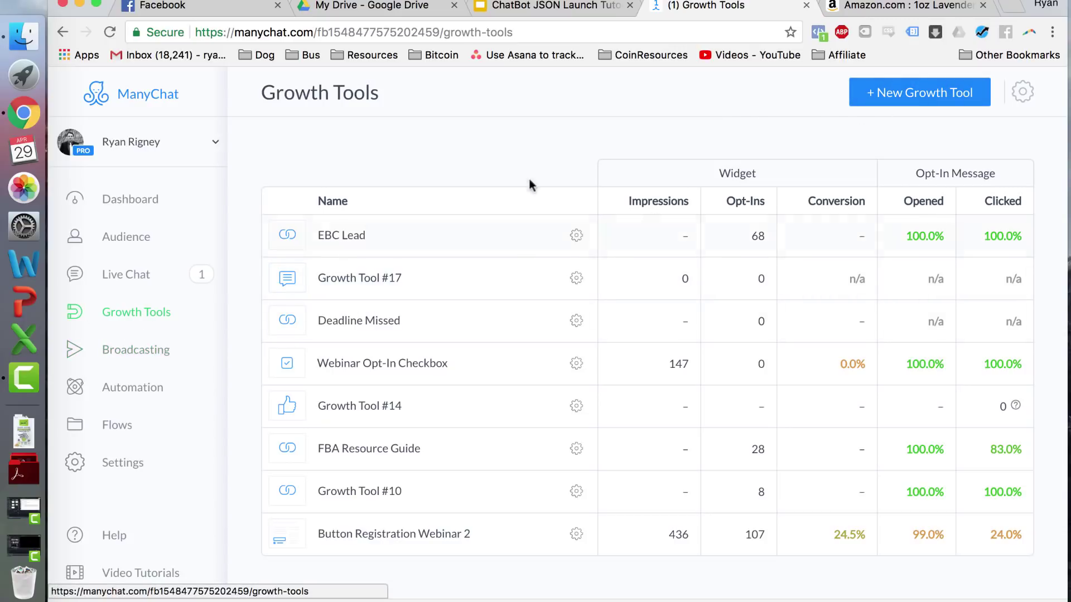
Start a new growth tool and bring the other growth tool types into view
{"action": "left_click", "coordinate": [906, 99]}
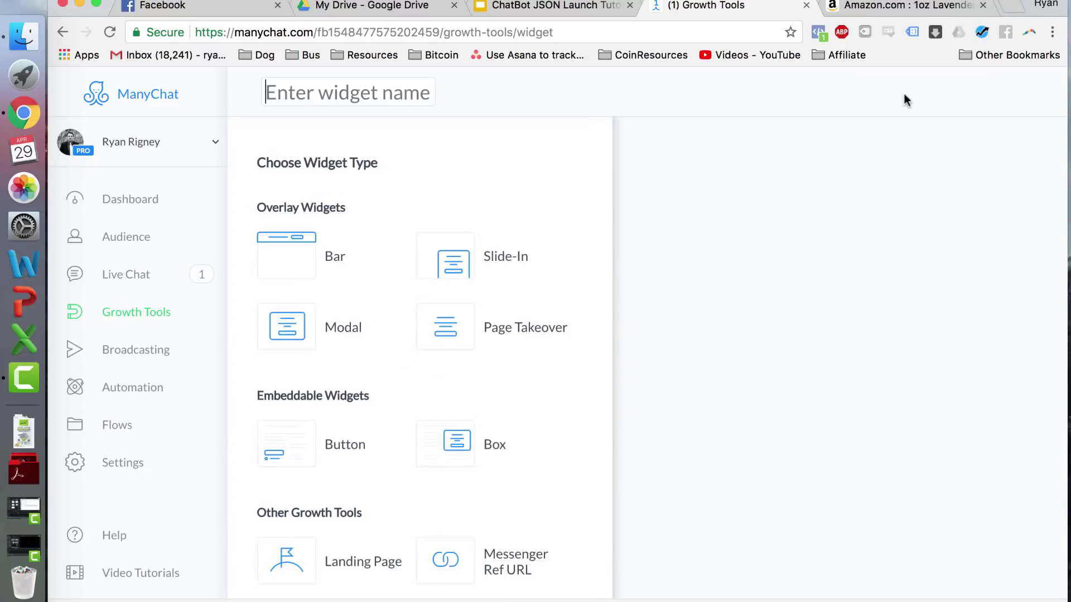
{"action": "scroll", "coordinate": [422, 192], "scroll_direction": "down", "scroll_amount": 5}
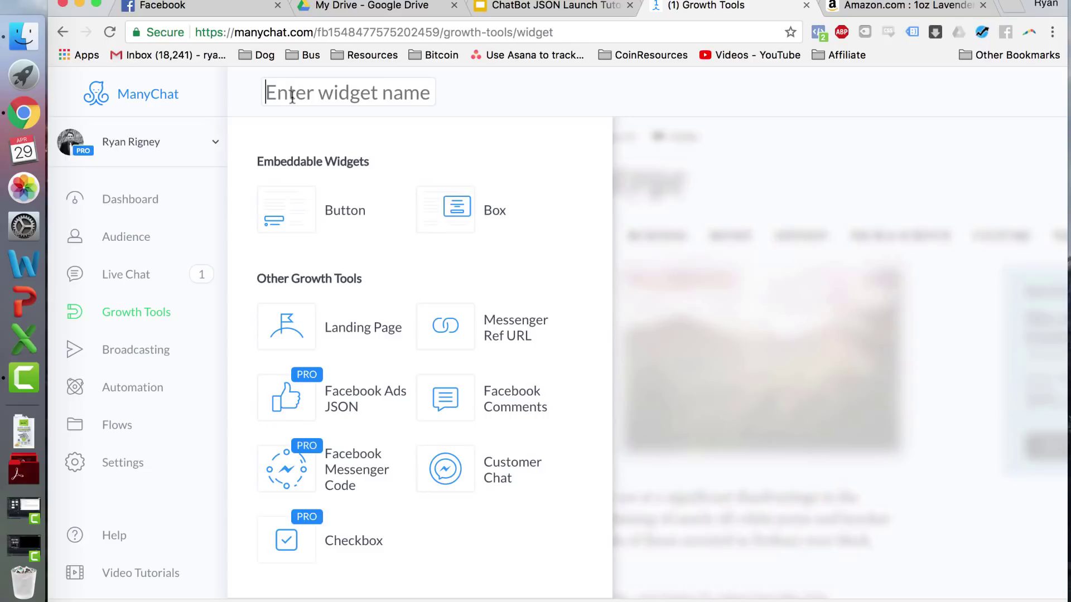
Switch to Amazon, review the lavender essential oil listing, and return to the new growth tool in ManyChat
{"action": "left_click", "coordinate": [887, 5]}
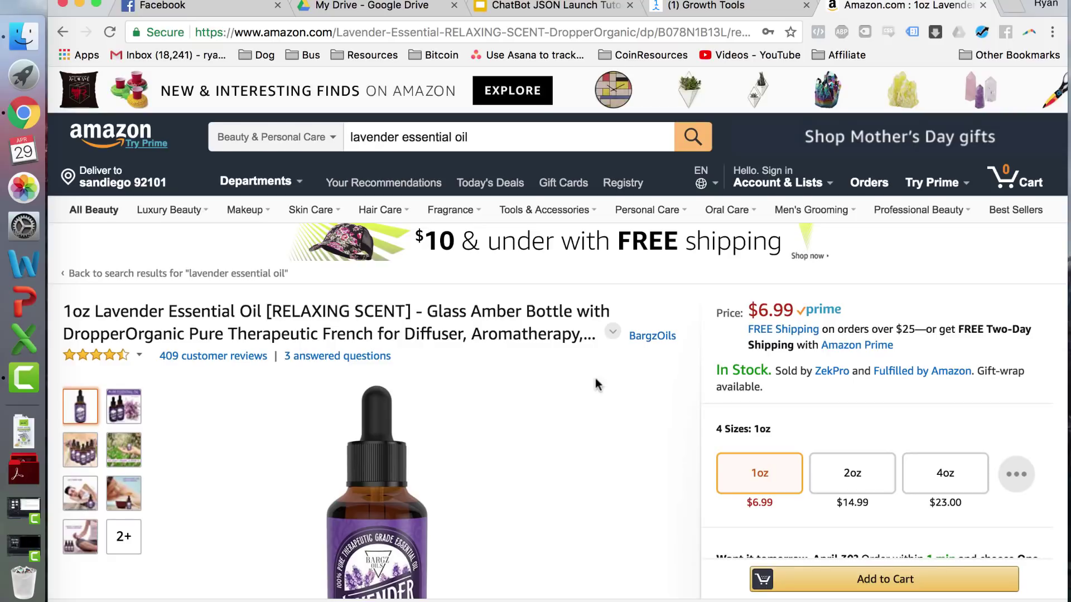
{"action": "scroll", "coordinate": [594, 379], "scroll_direction": "down", "scroll_amount": 2}
{"action": "scroll", "coordinate": [595, 385], "scroll_direction": "down", "scroll_amount": 2}
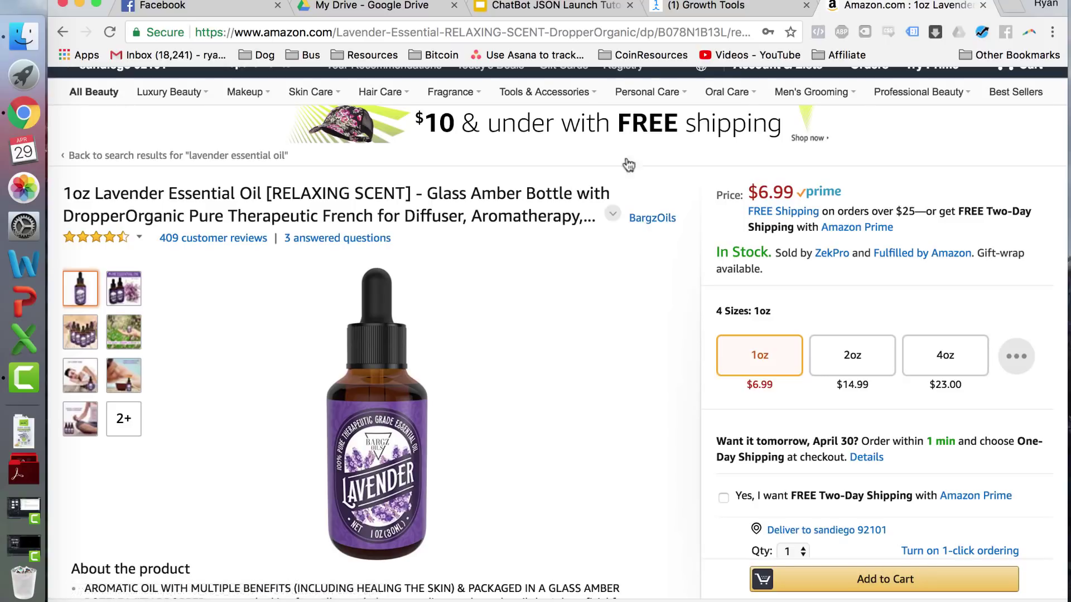
{"action": "left_click", "coordinate": [736, 6]}
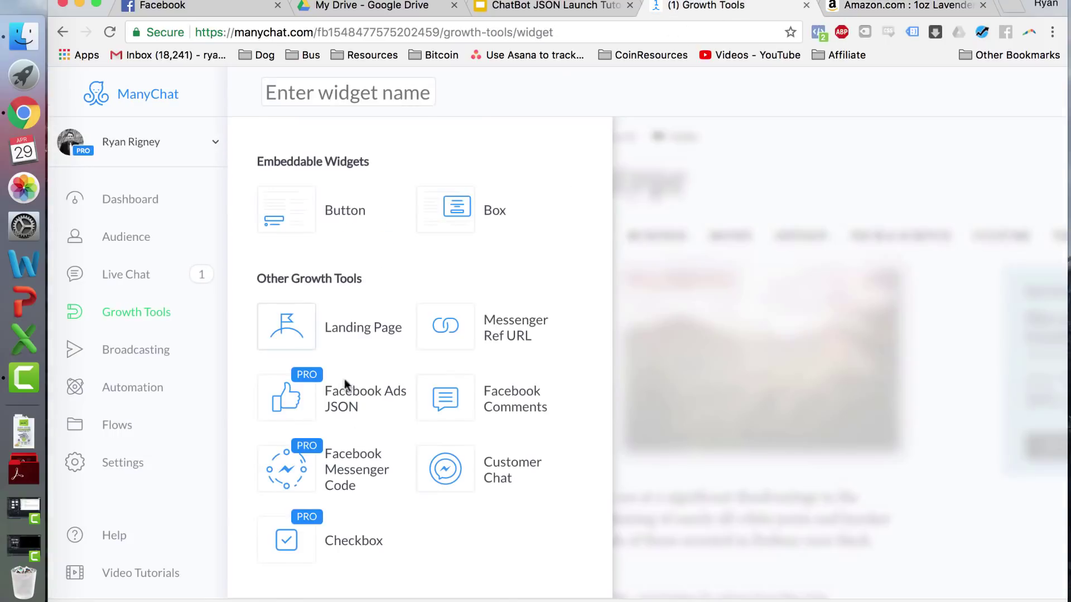
Name the widget "Oil Lavender Launch" and choose Facebook Ads JSON as its type
{"action": "left_click", "coordinate": [300, 100]}
{"action": "type", "text": "Oil"}
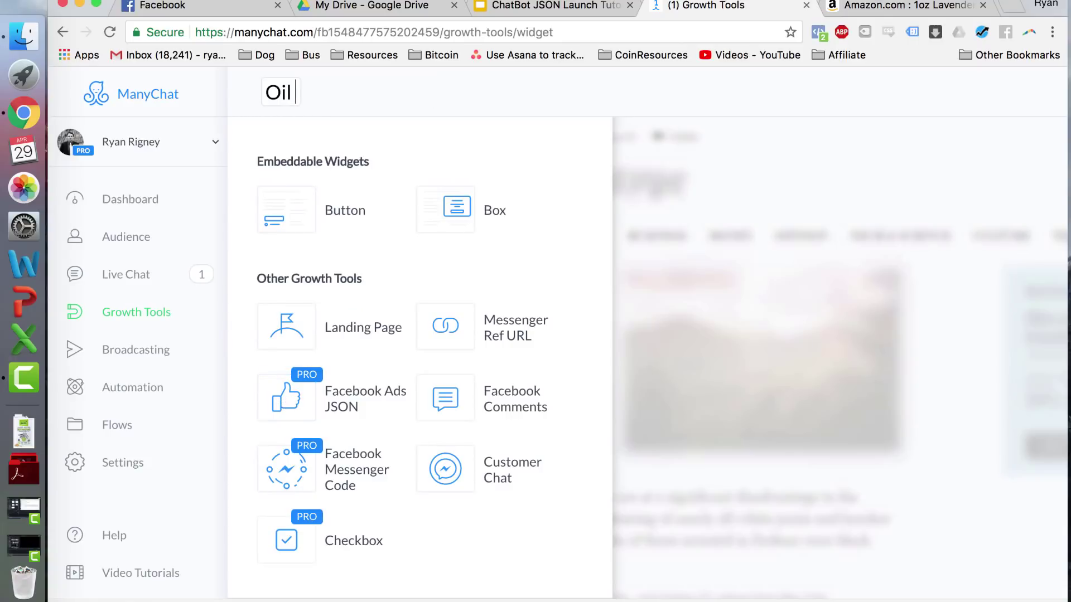
{"action": "type", "text": " Lavend"}
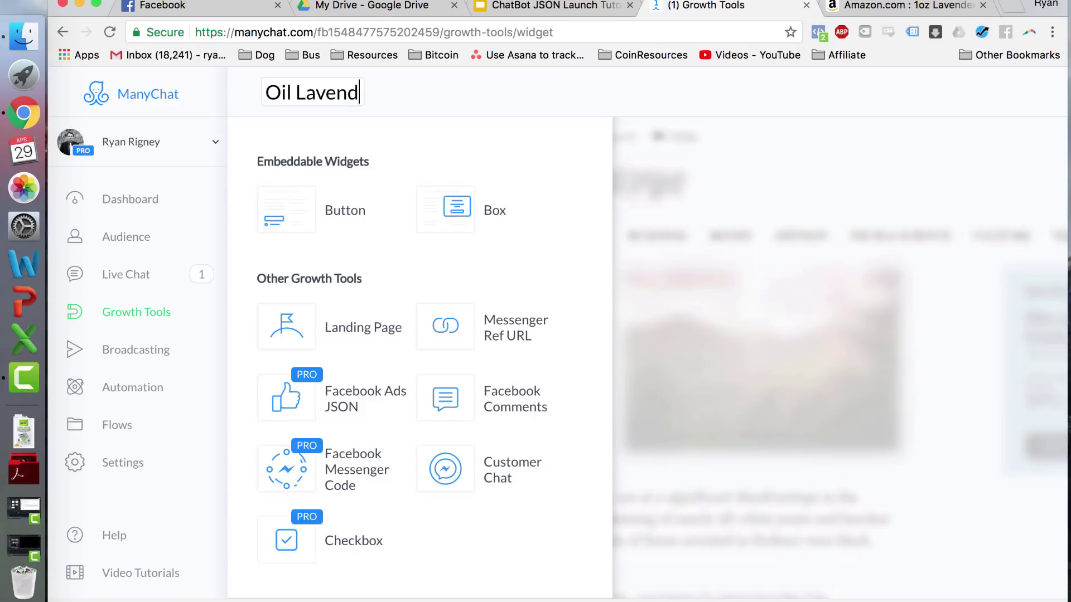
{"action": "type", "text": "er Launch"}
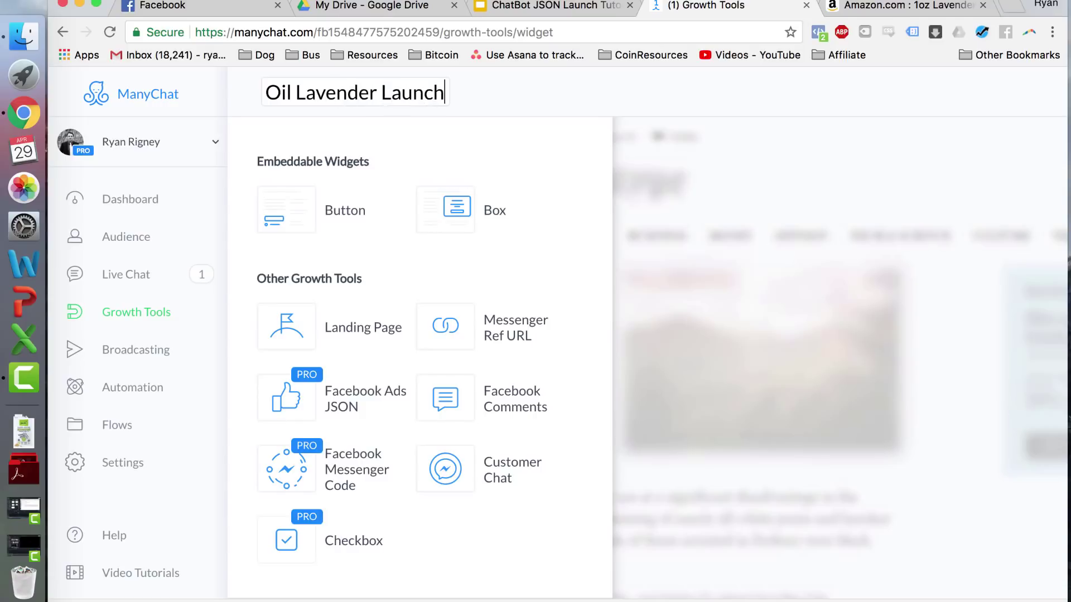
{"action": "left_click", "coordinate": [301, 400]}
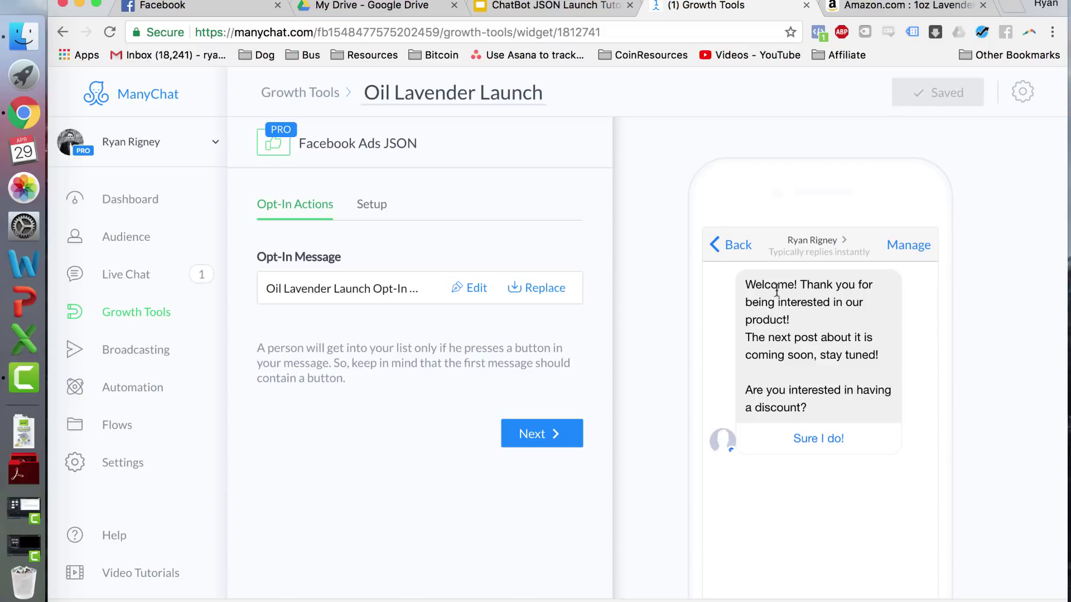
Open the growth tool's opt-in message for editing and delete its default welcome text
{"action": "left_click", "coordinate": [475, 288]}
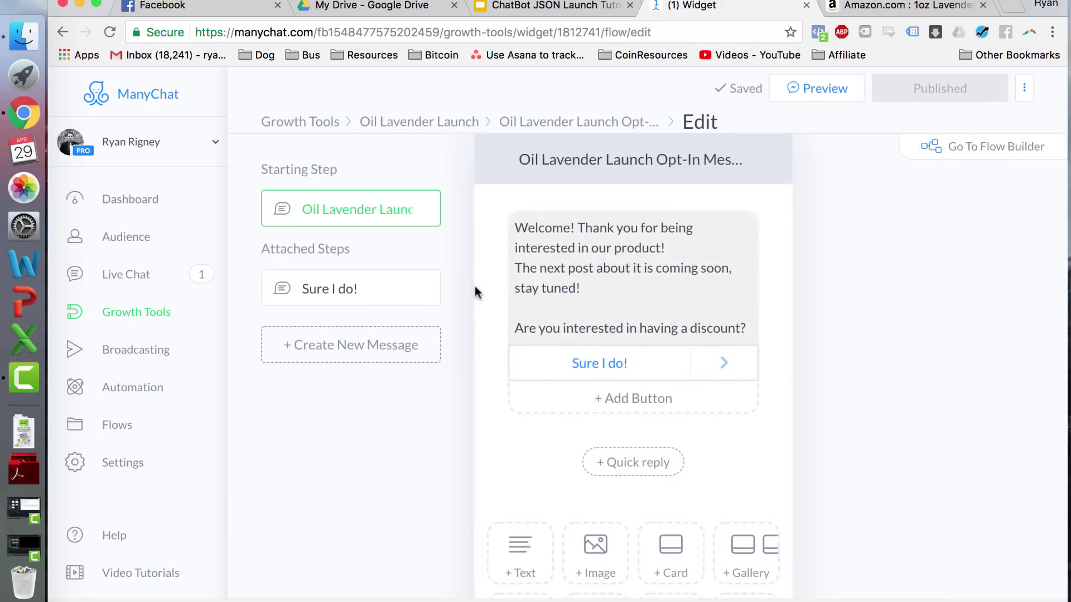
{"action": "left_click", "coordinate": [578, 248]}
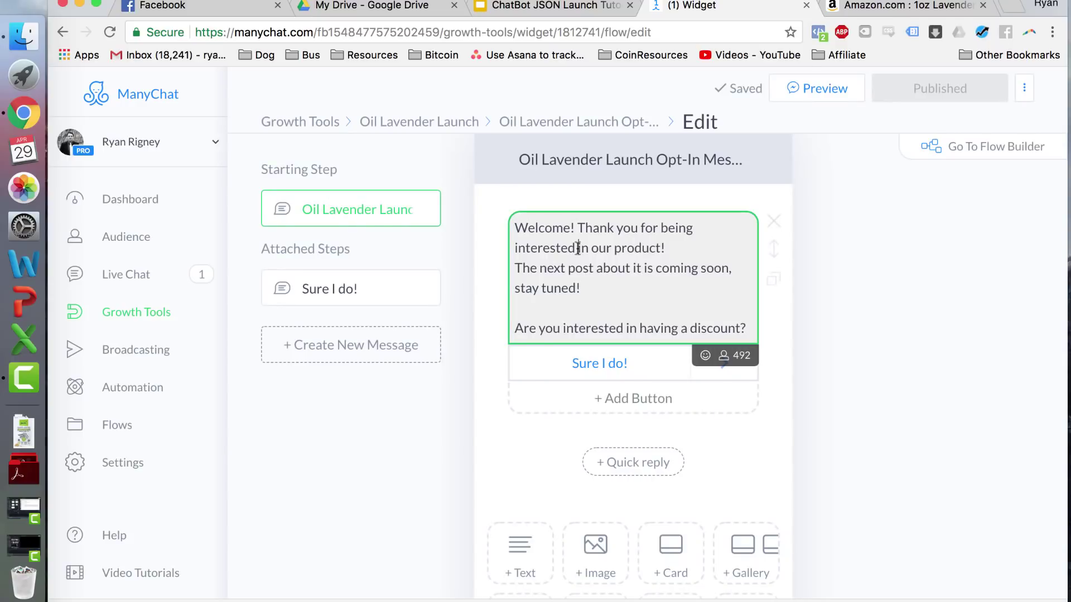
{"action": "left_click", "coordinate": [745, 328]}
{"action": "left_click_drag", "start_coordinate": [736, 328], "coordinate": [504, 232]}
{"action": "key", "text": "BackSpace"}
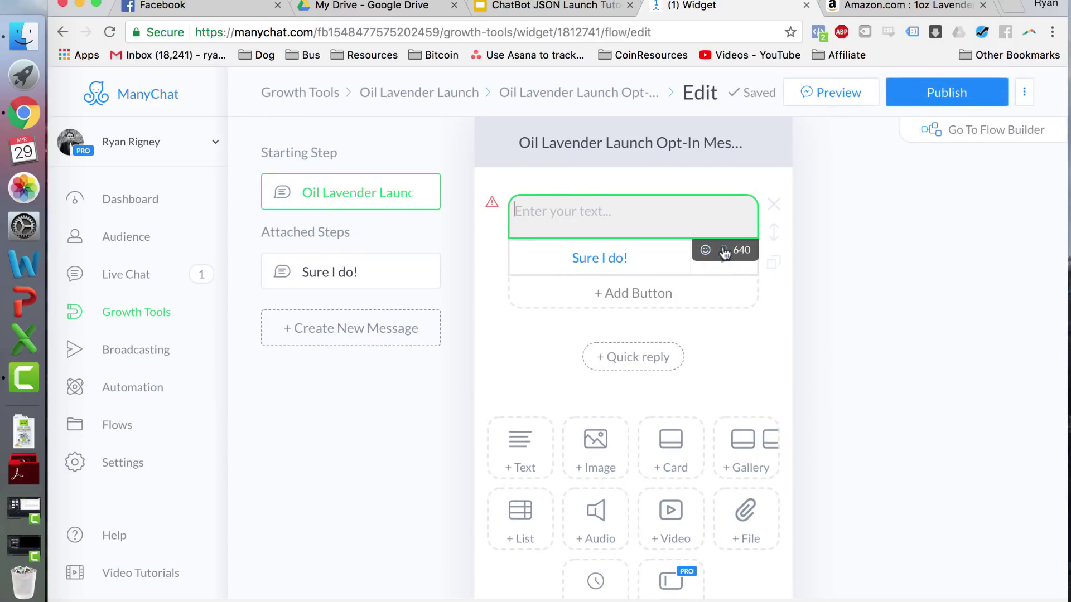
Write the greeting "Hi there" followed by the First Name variable in the opt-in message
{"action": "type", "text": "Hi there"}
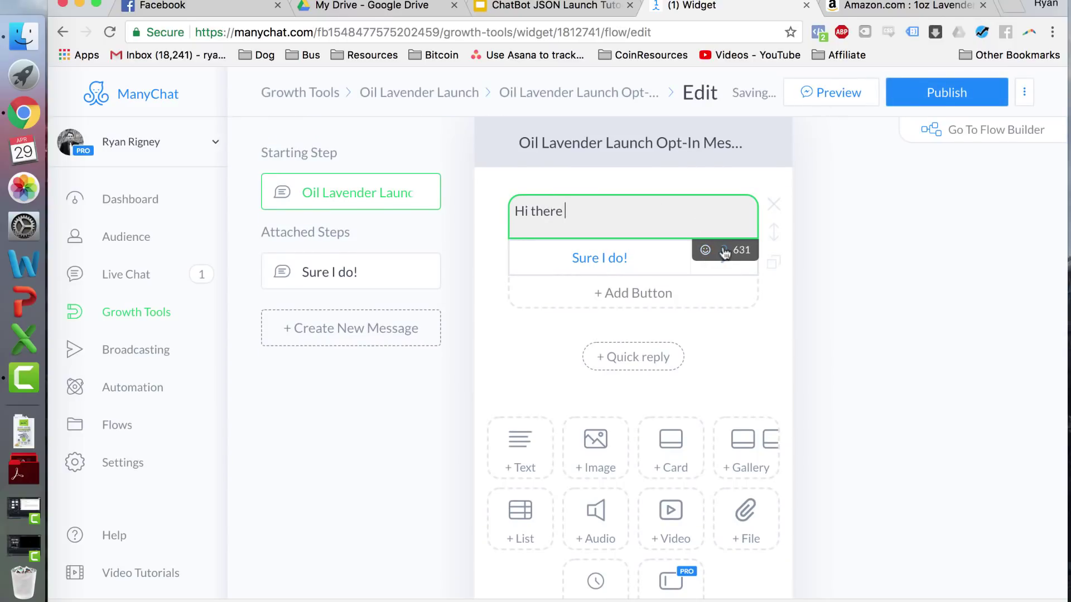
{"action": "left_click", "coordinate": [725, 256]}
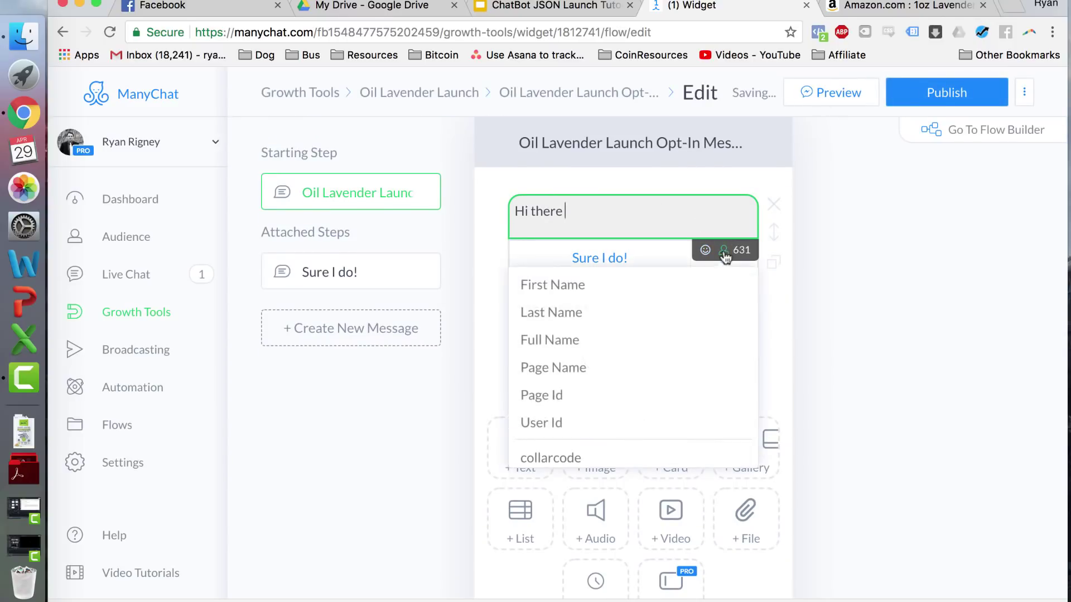
{"action": "left_click", "coordinate": [568, 288]}
{"action": "left_click", "coordinate": [647, 212]}
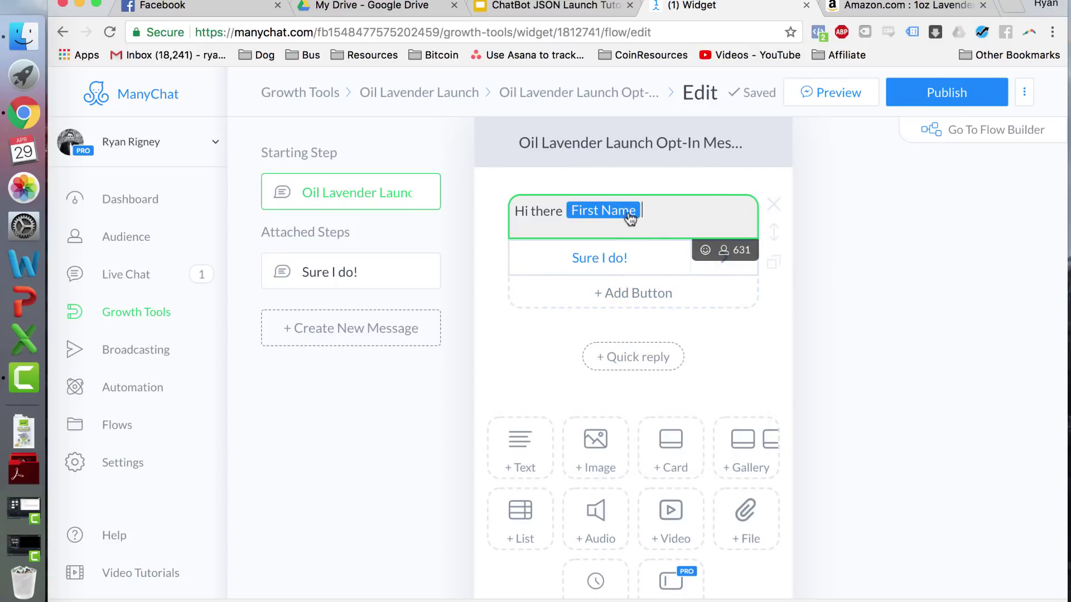
Below the greeting, leave a blank line and add "Are you looking for an 80% off discount code for our lavender essential oil?"
{"action": "key", "text": "Return"}
{"action": "key", "text": "Return"}
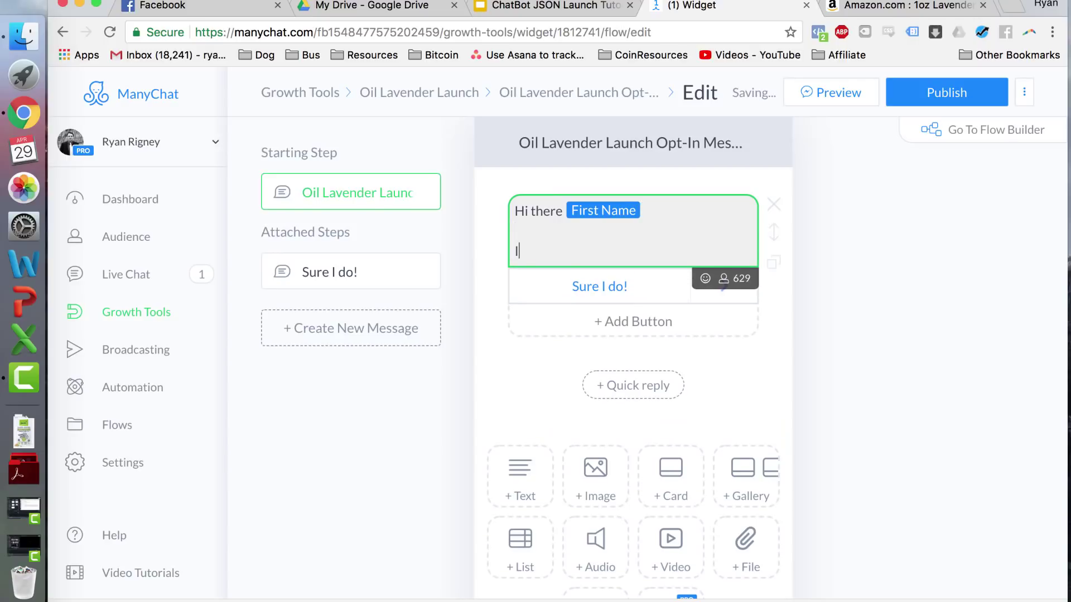
{"action": "type", "text": "Are you looking for an 8"}
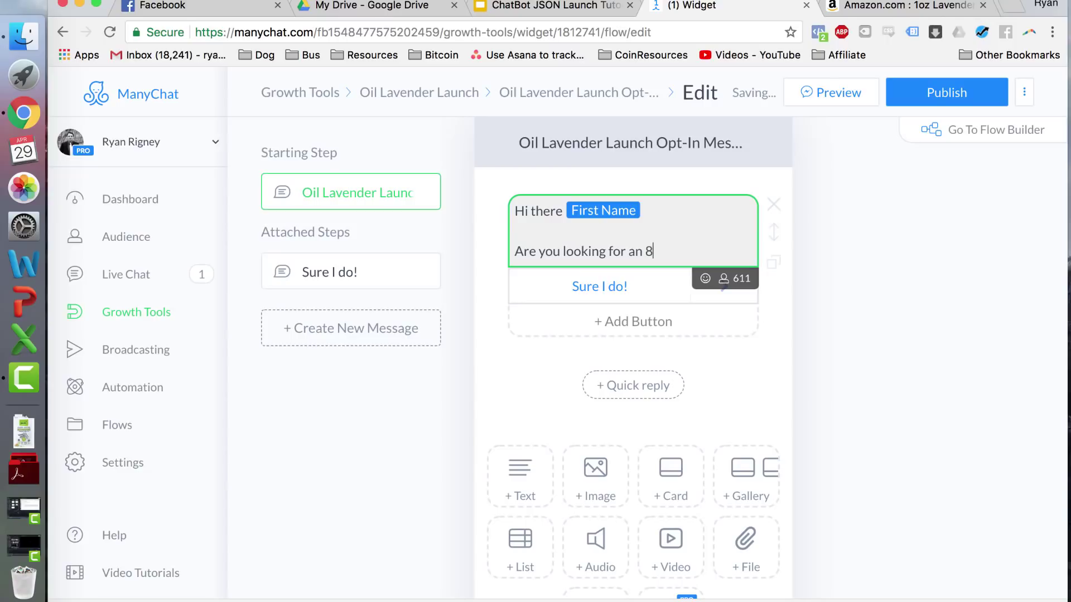
{"action": "type", "text": "0% off discount "}
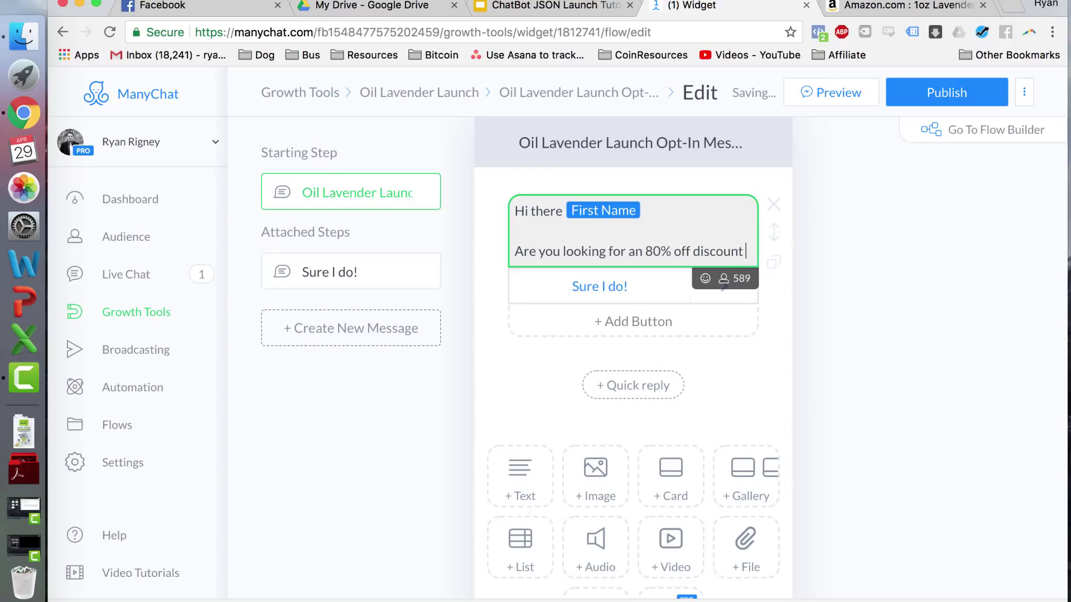
{"action": "type", "text": "code for our la"}
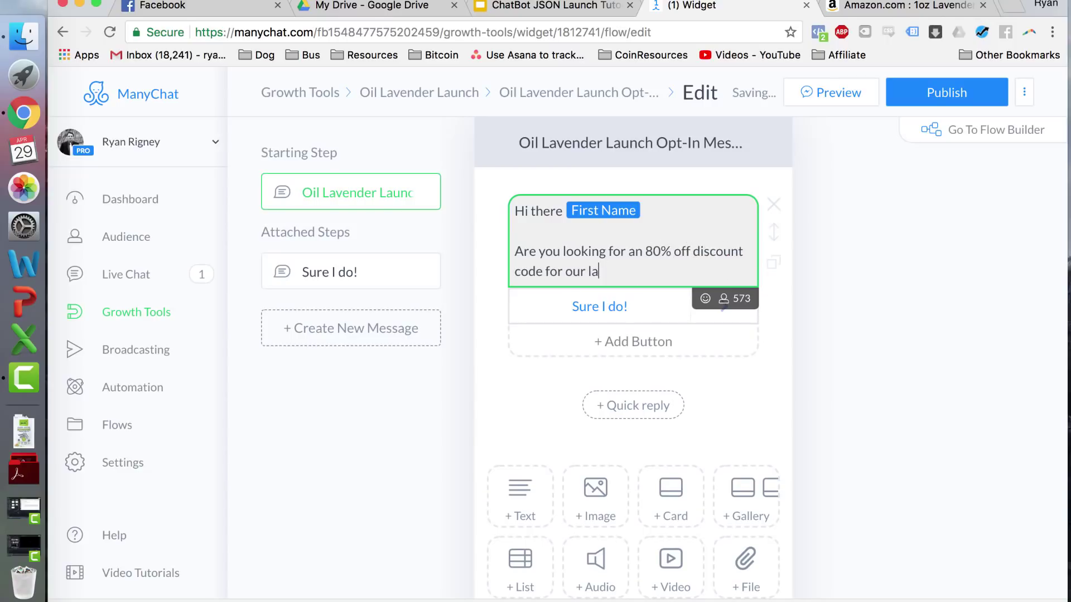
{"action": "type", "text": "vender essential oil?"}
After a blank line, finish the opt-in message with "This works on Amazon, TODAY only!"
{"action": "key", "text": "Return"}
{"action": "key", "text": "Return"}
{"action": "type", "text": "This"}
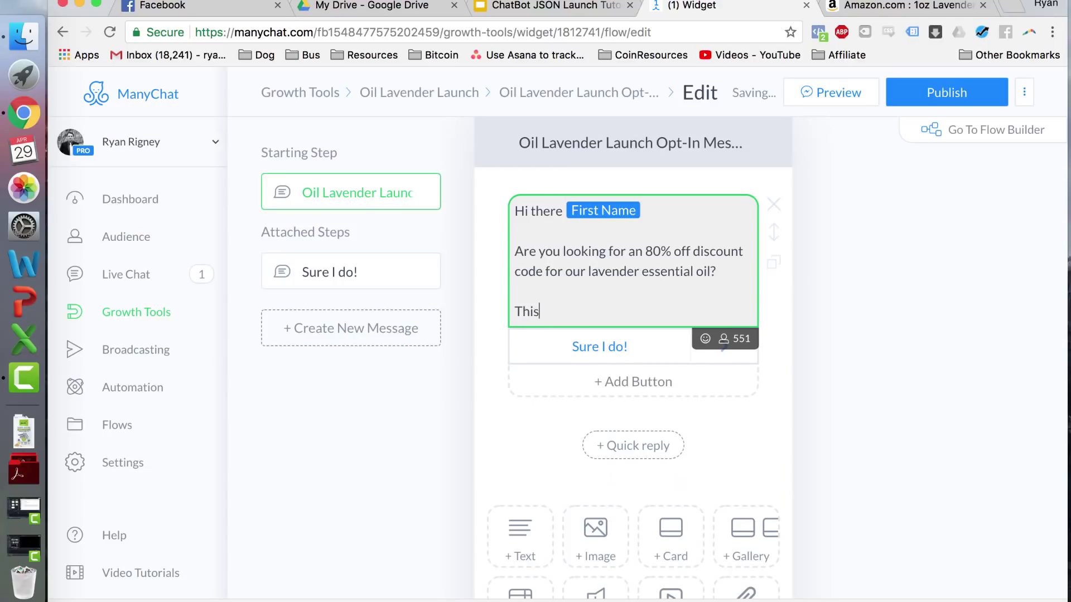
{"action": "type", "text": " works on Amazon, TODAY only!"}
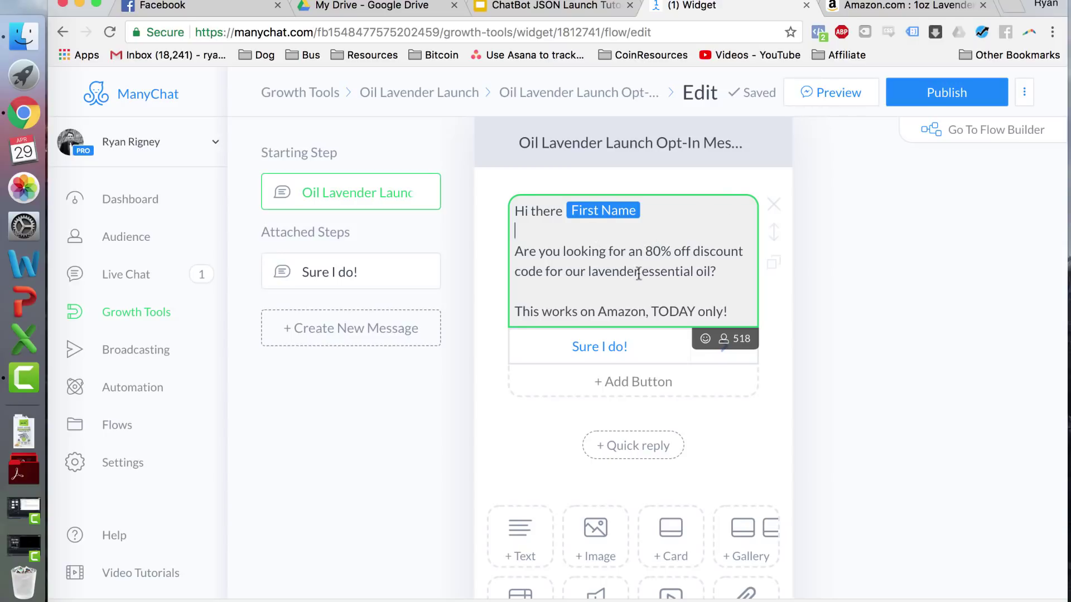
{"action": "left_click_drag", "start_coordinate": [591, 273], "coordinate": [714, 267]}
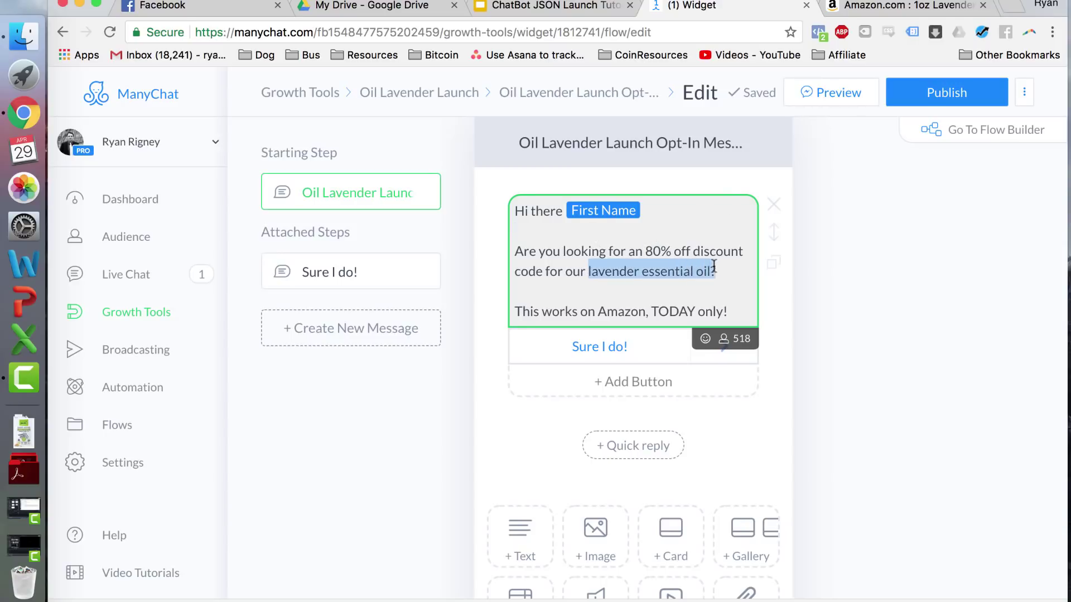
{"action": "left_click", "coordinate": [599, 312]}
{"action": "left_click_drag", "start_coordinate": [599, 311], "coordinate": [699, 306]}
{"action": "left_click", "coordinate": [666, 310]}
{"action": "left_click", "coordinate": [651, 310]}
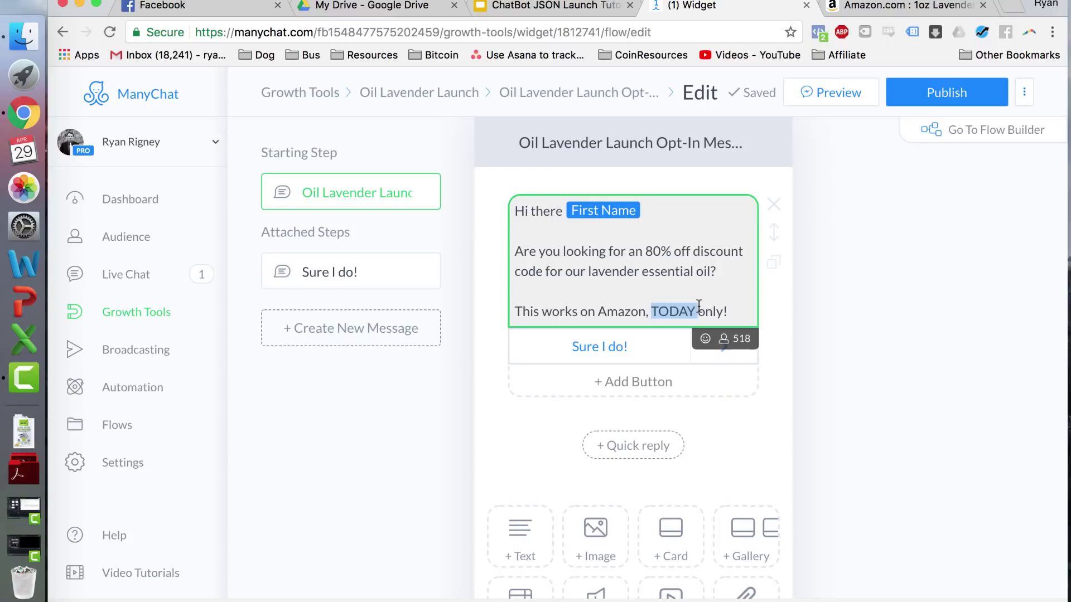
{"action": "left_click", "coordinate": [685, 286]}
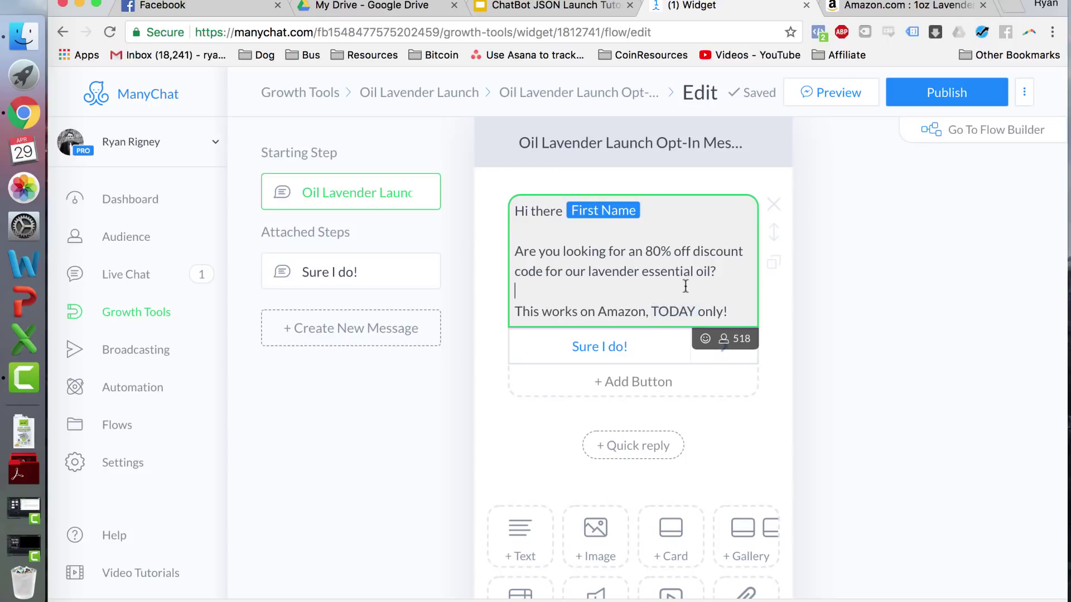
Change the title of the opt-in message's existing button to "Yes, I am!"
{"action": "left_click", "coordinate": [627, 347]}
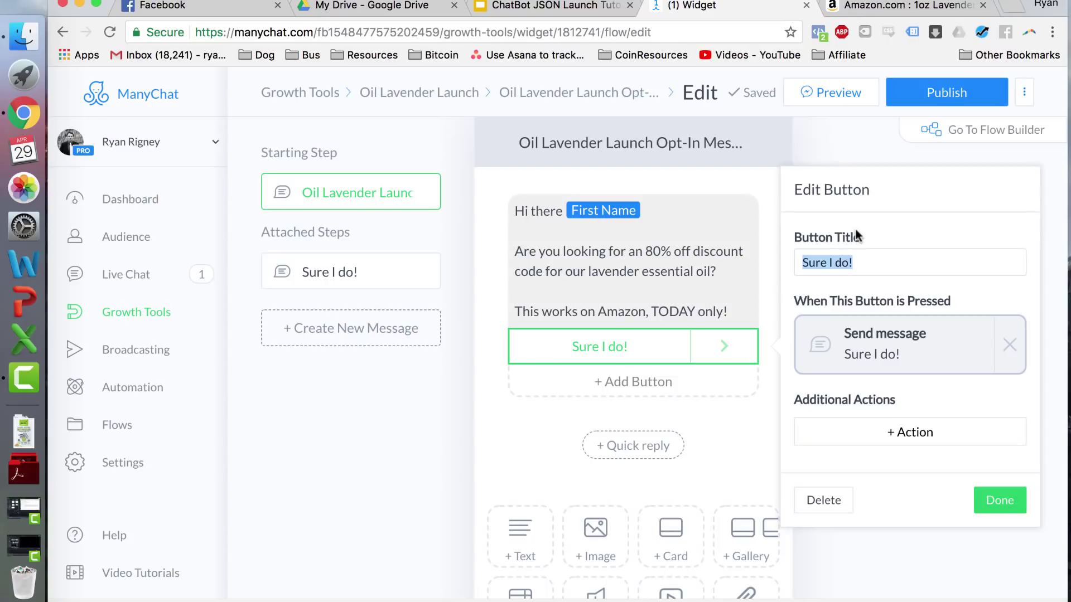
{"action": "type", "text": "Yes,"}
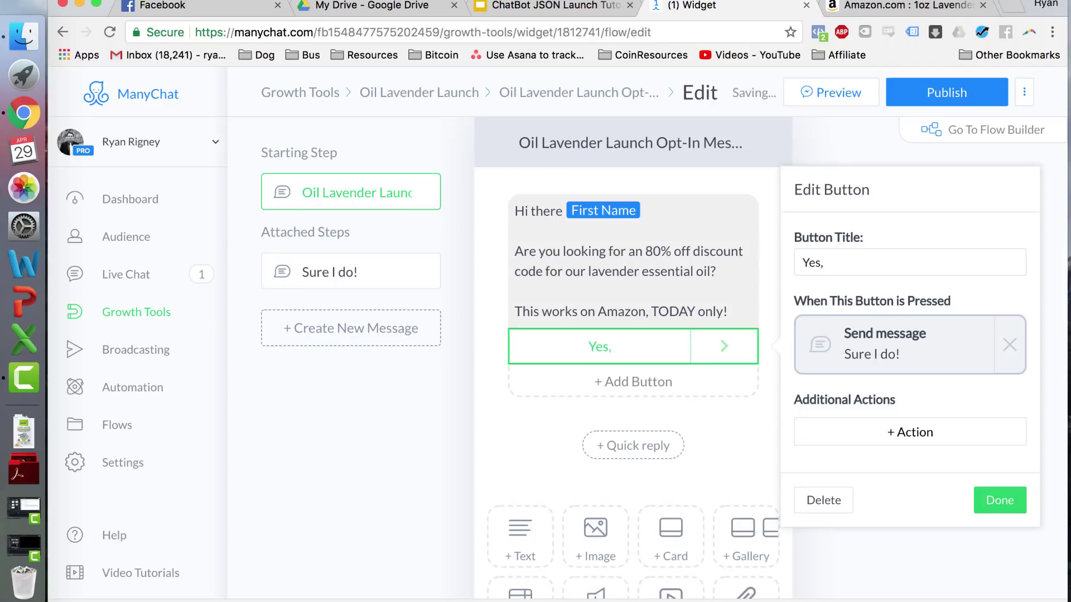
{"action": "type", "text": " I am!"}
Add a second button titled "No code for me." to the opt-in message and close its settings
{"action": "left_click", "coordinate": [610, 381]}
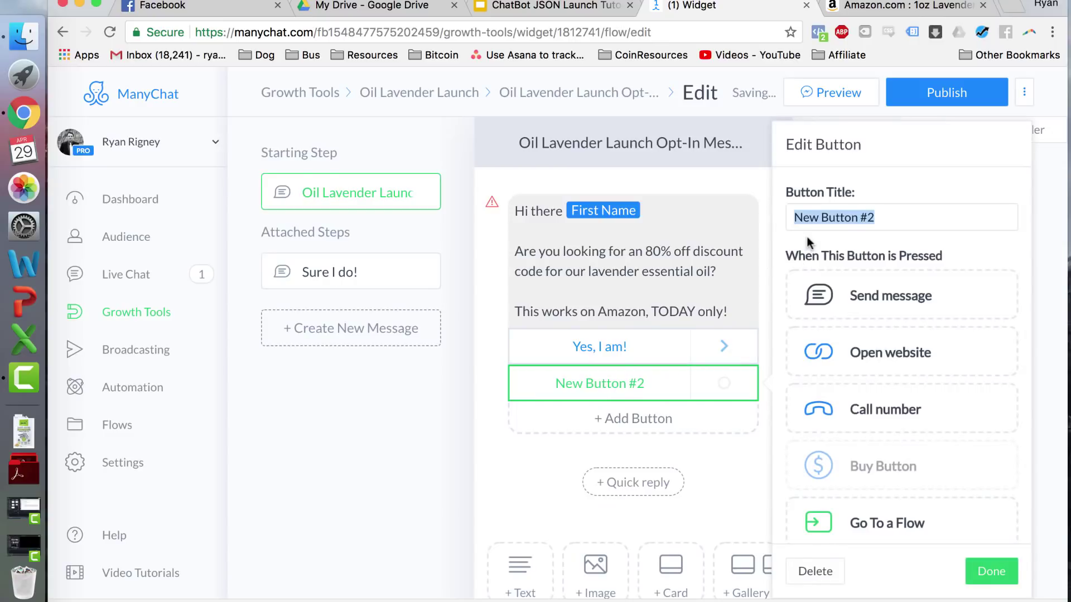
{"action": "type", "text": "No"}
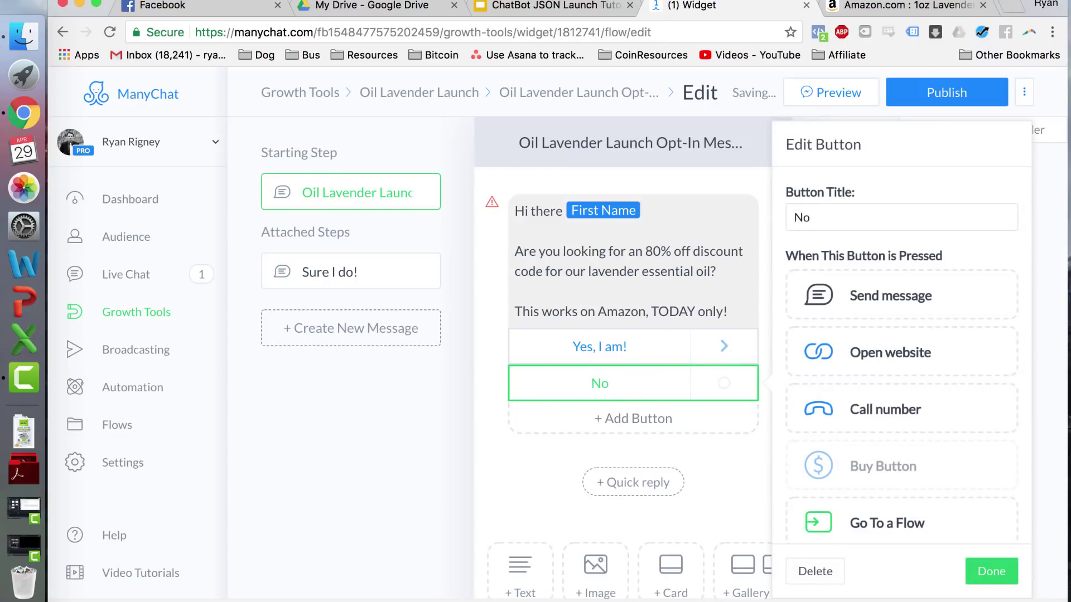
{"action": "type", "text": "  code for me."}
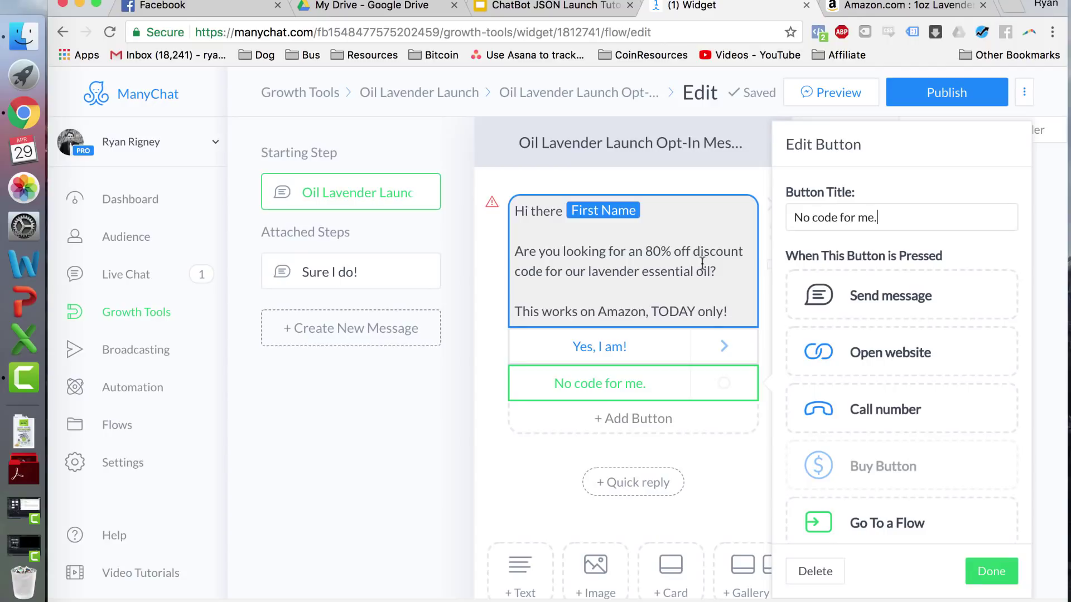
{"action": "left_click", "coordinate": [424, 436]}
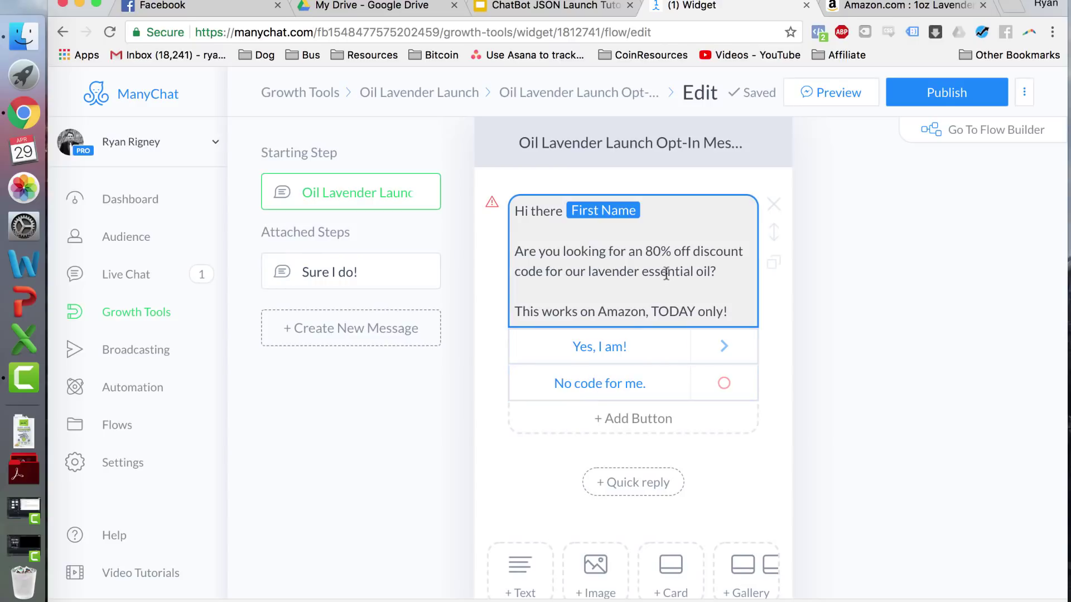
Open the message attached to the "Yes, I am!" button and add a 3-second typing delay above its text
{"action": "left_click", "coordinate": [621, 355]}
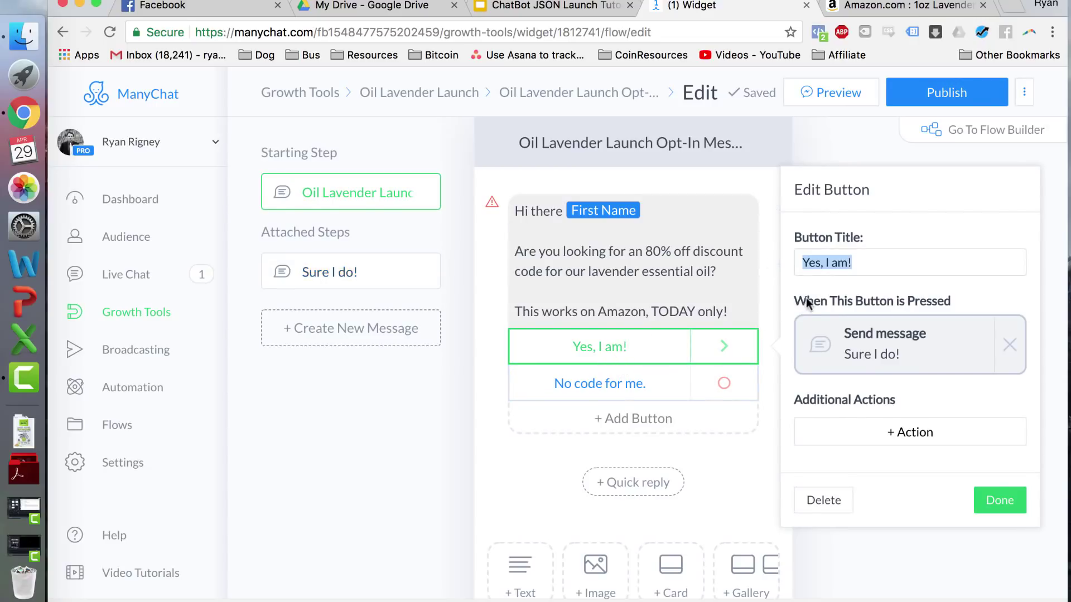
{"action": "left_click", "coordinate": [865, 263]}
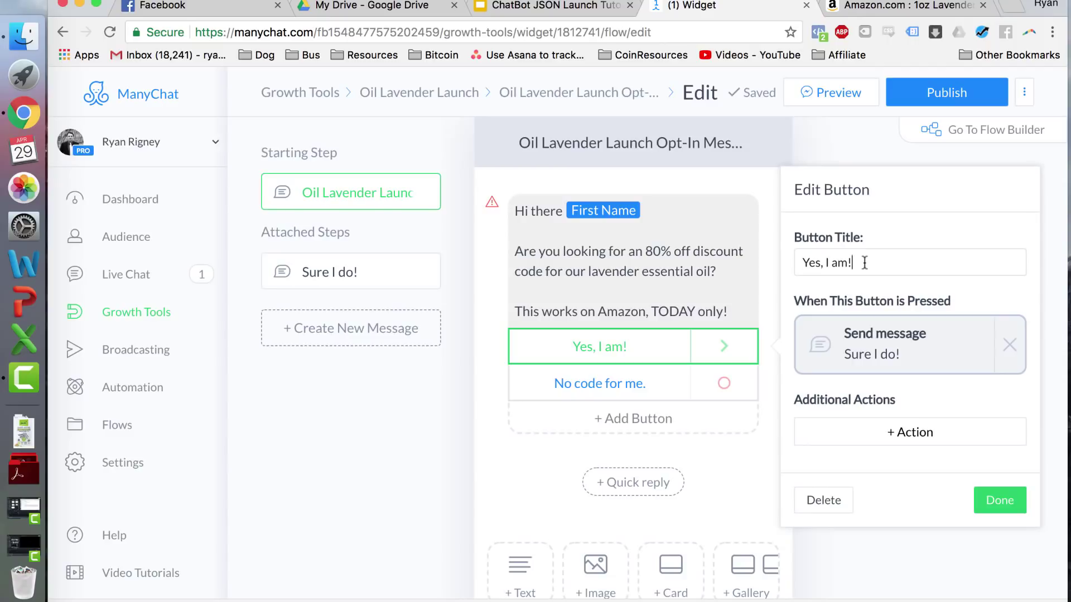
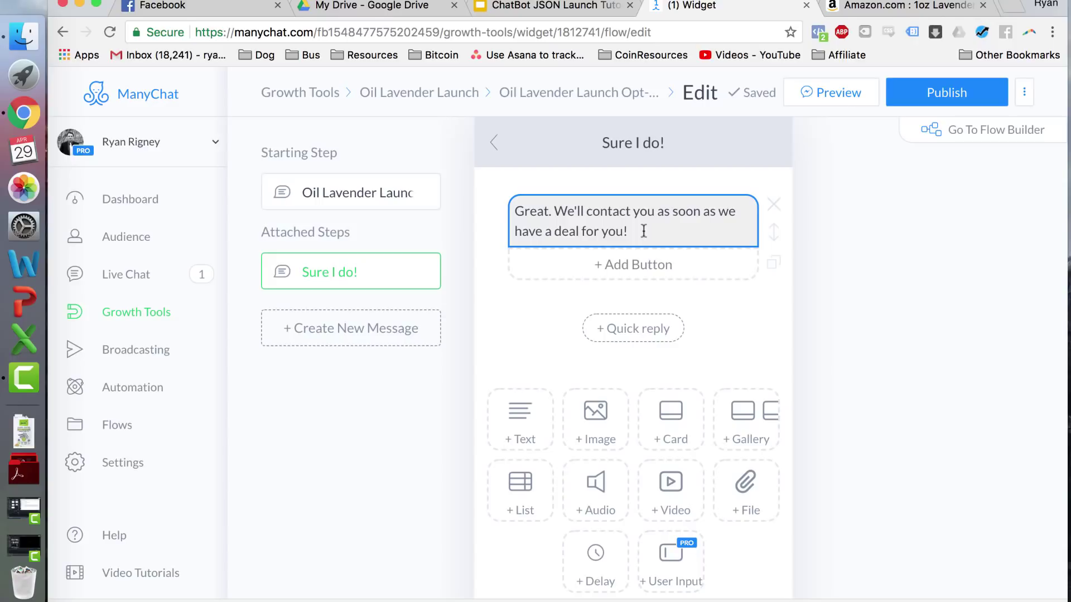
{"action": "left_click", "coordinate": [598, 560]}
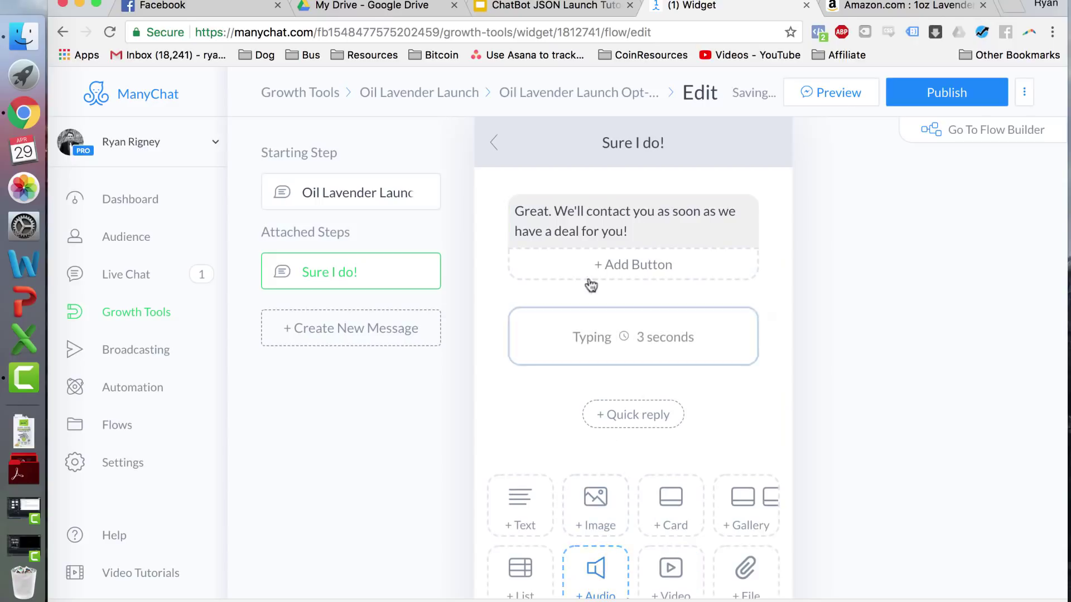
{"action": "left_click_drag", "start_coordinate": [770, 331], "coordinate": [741, 215]}
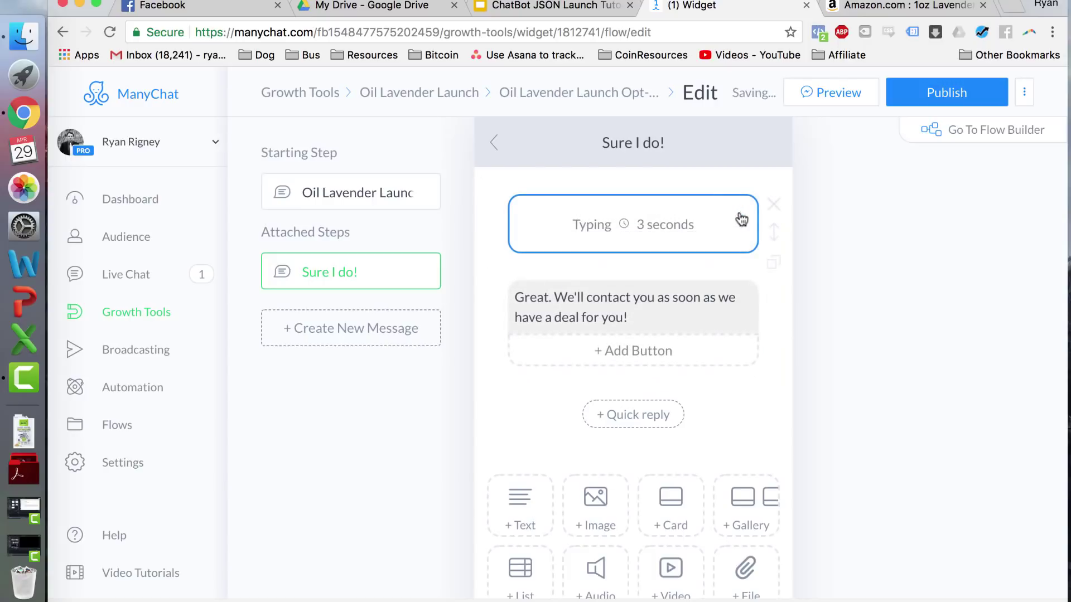
Increase the typing delay above the attached message's text to 8 seconds and close its settings
{"action": "left_click", "coordinate": [658, 228]}
{"action": "left_click", "coordinate": [922, 230]}
{"action": "left_click", "coordinate": [922, 230]}
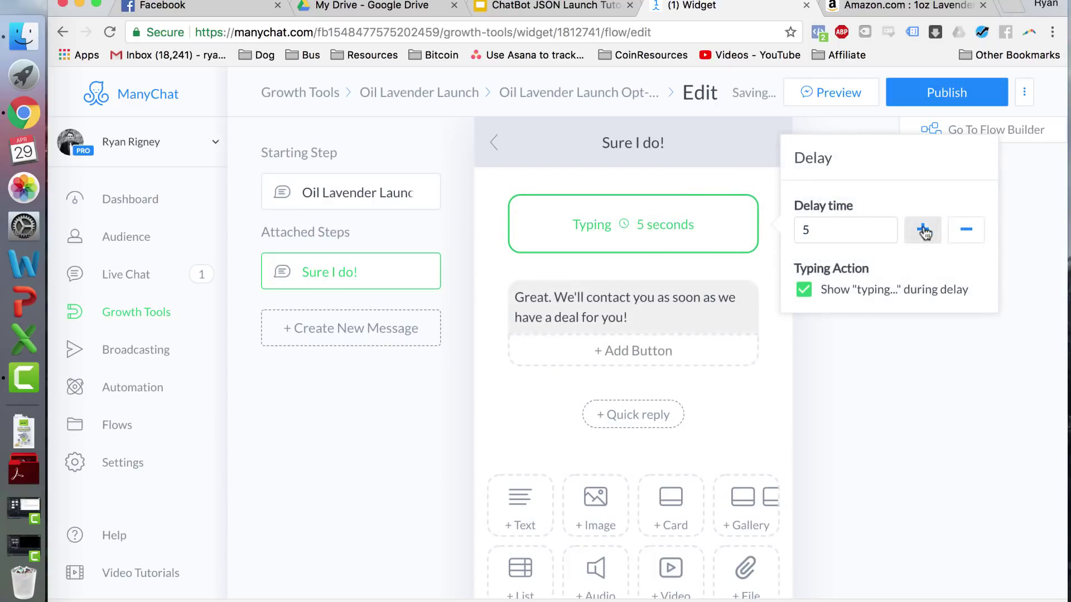
{"action": "left_click", "coordinate": [923, 230]}
{"action": "left_click", "coordinate": [923, 230]}
{"action": "left_click", "coordinate": [923, 230]}
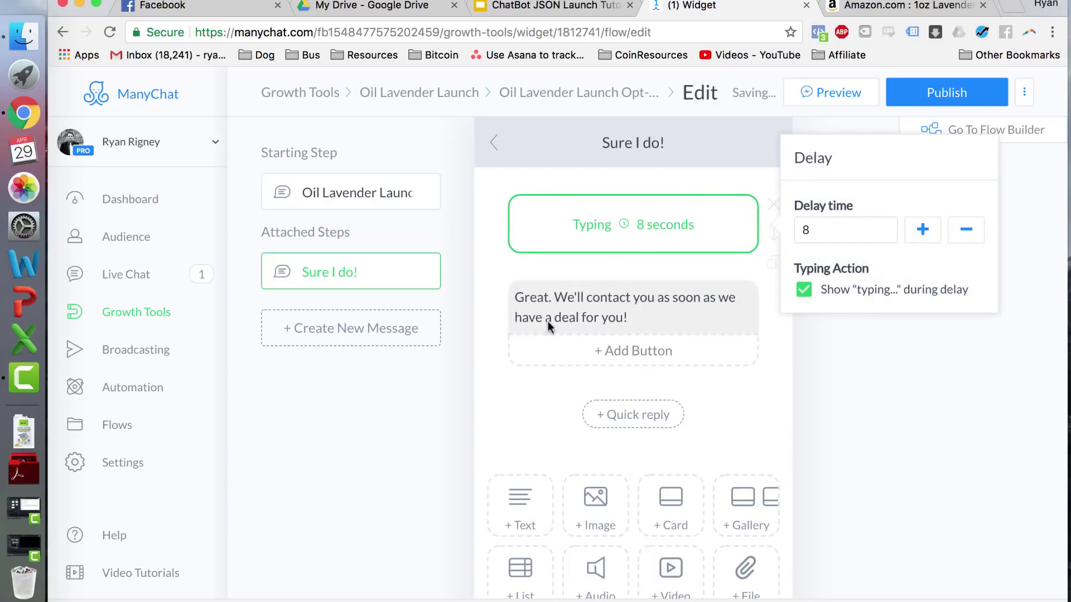
{"action": "left_click", "coordinate": [428, 444]}
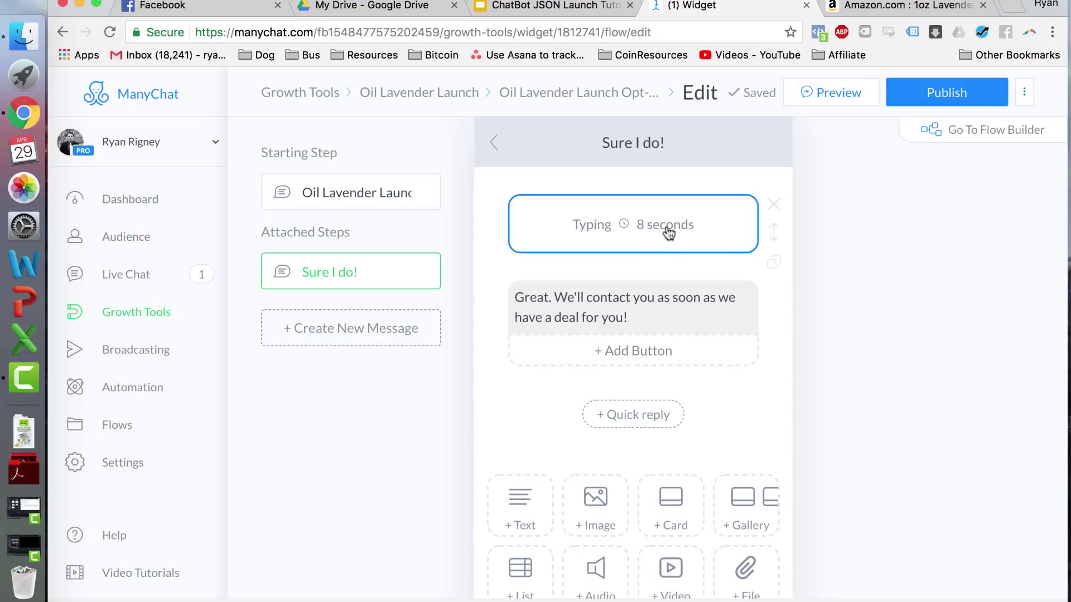
Replace the attached message's text with "Awesome! I have pulled your unique coupon code" followed by the First Name variable and an exclamation mark
{"action": "triple_click", "coordinate": [608, 304]}
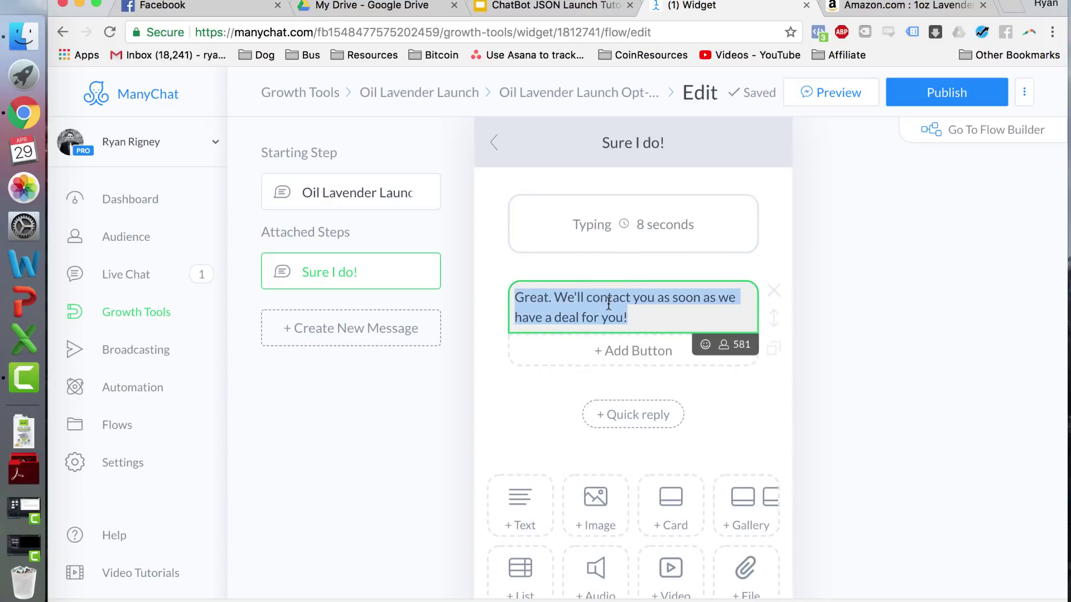
{"action": "type", "text": "Awesome!"}
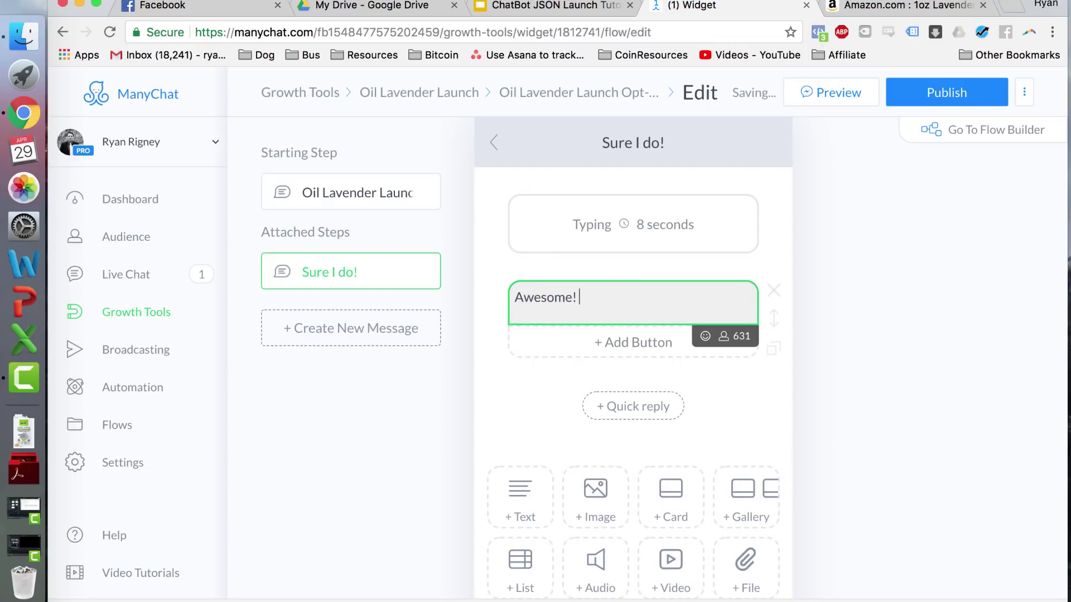
{"action": "type", "text": " I have pulle"}
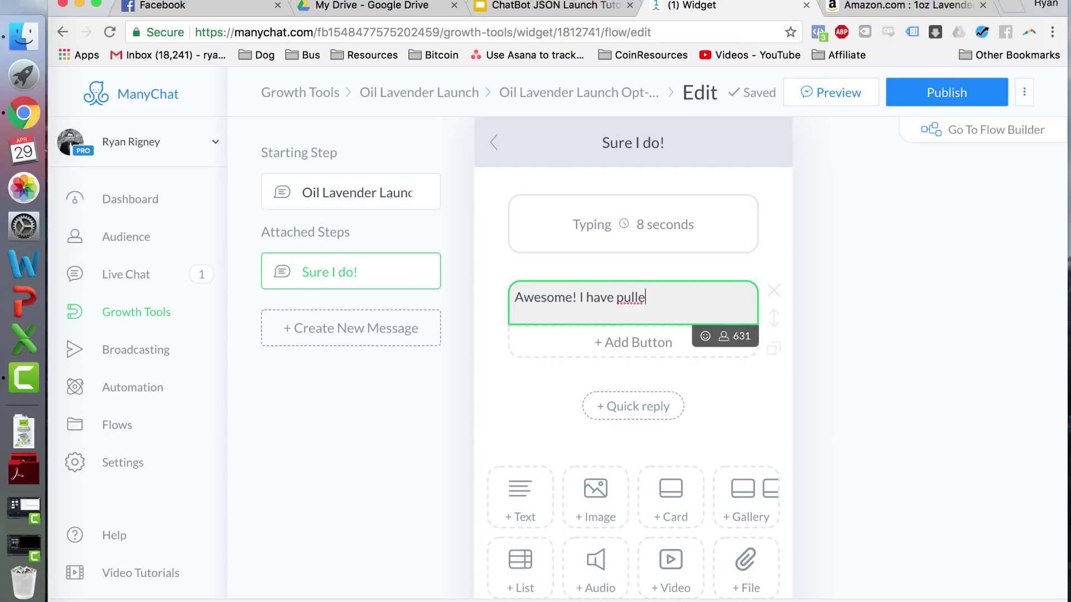
{"action": "type", "text": "d your unique coupon"}
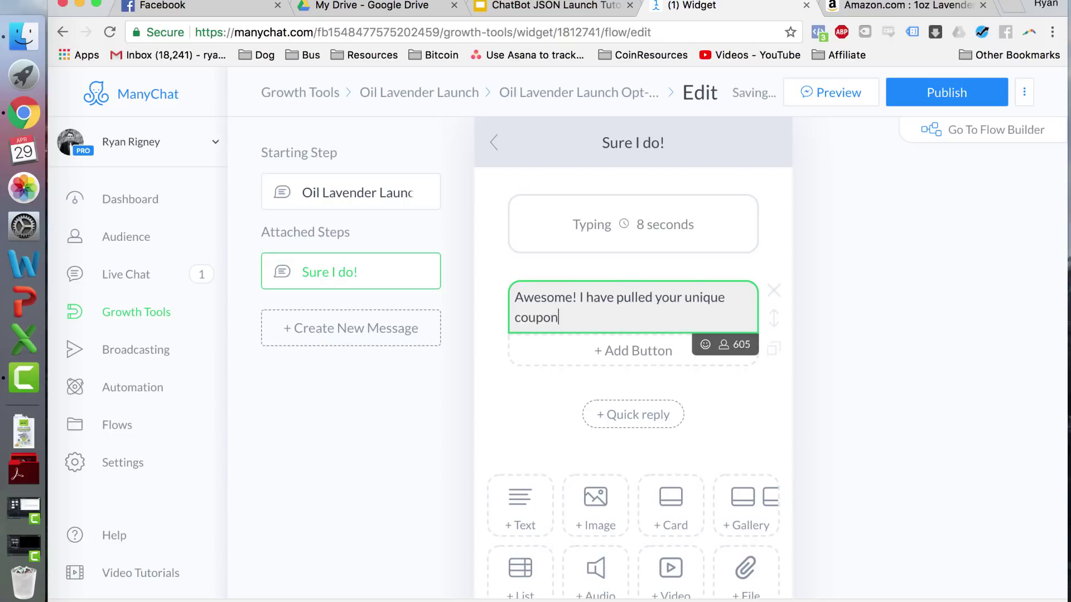
{"action": "type", "text": " code"}
{"action": "left_click", "coordinate": [723, 345]}
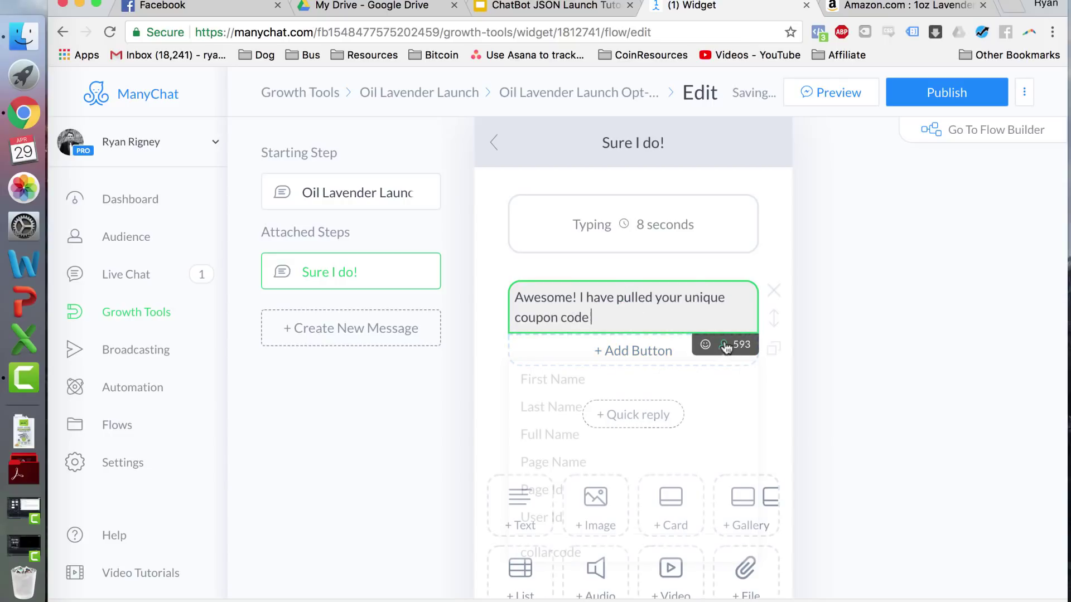
{"action": "left_click", "coordinate": [583, 380]}
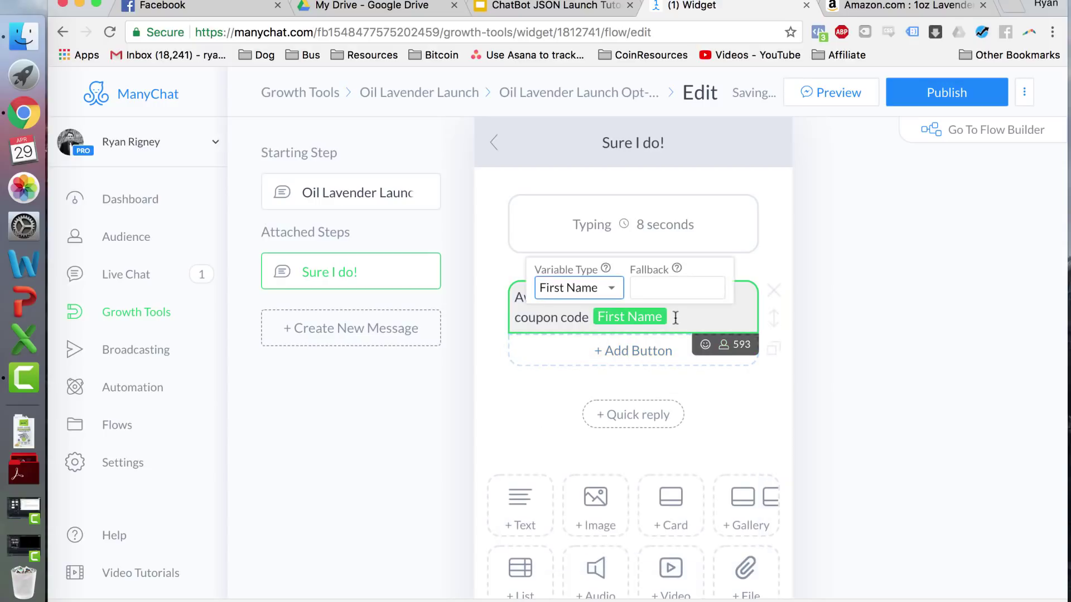
{"action": "type", "text": "!"}
After a blank line, add "To use your code, please copy this to your clipboard:" to the coupon message
{"action": "key", "text": "Return"}
{"action": "key", "text": "Return"}
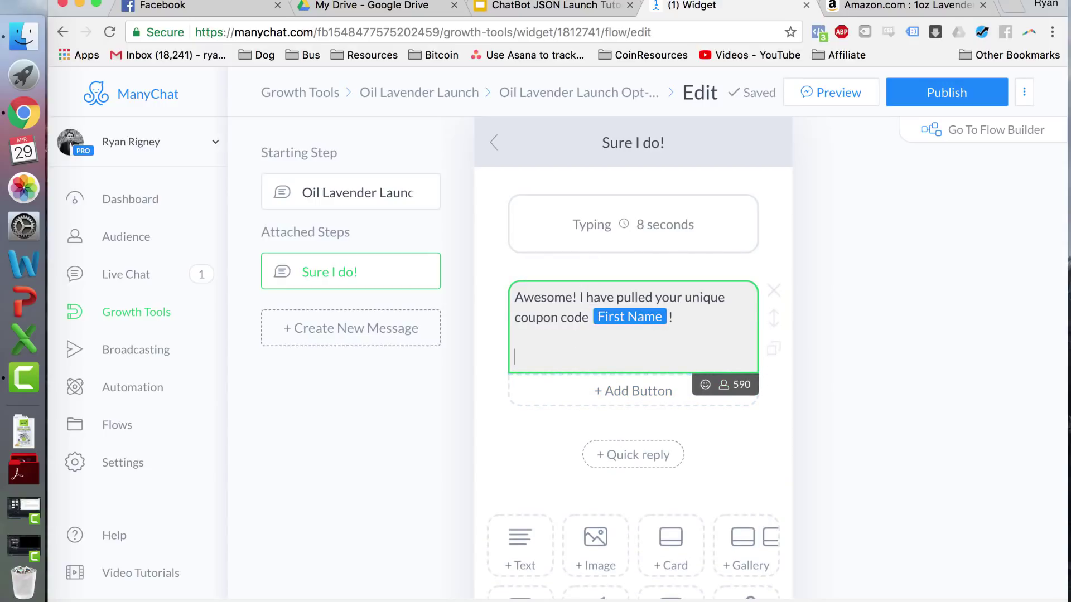
{"action": "type", "text": "To use your"}
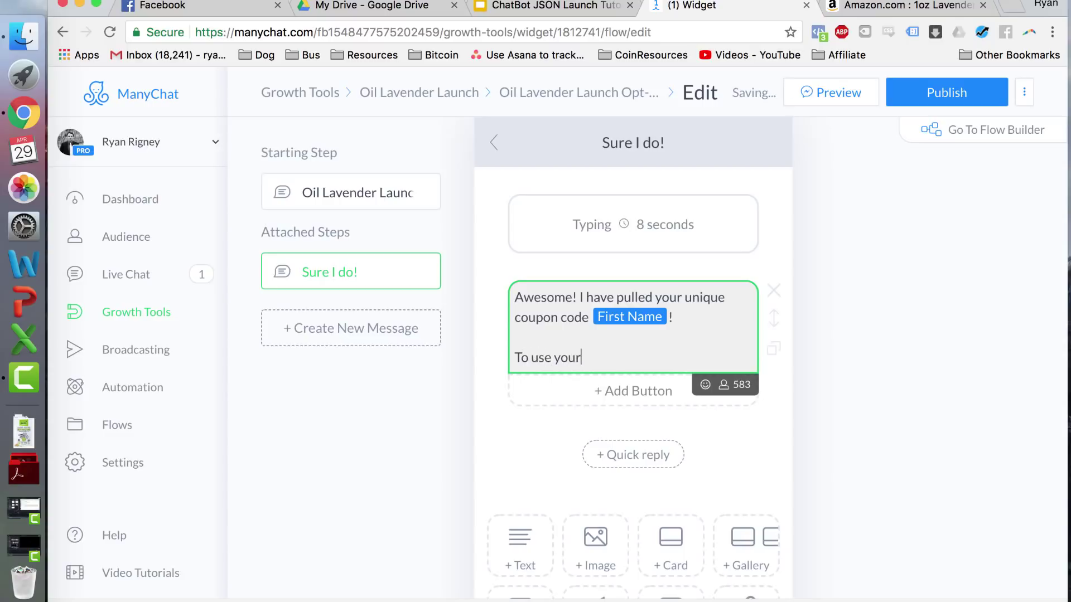
{"action": "type", "text": " code, please copy this "}
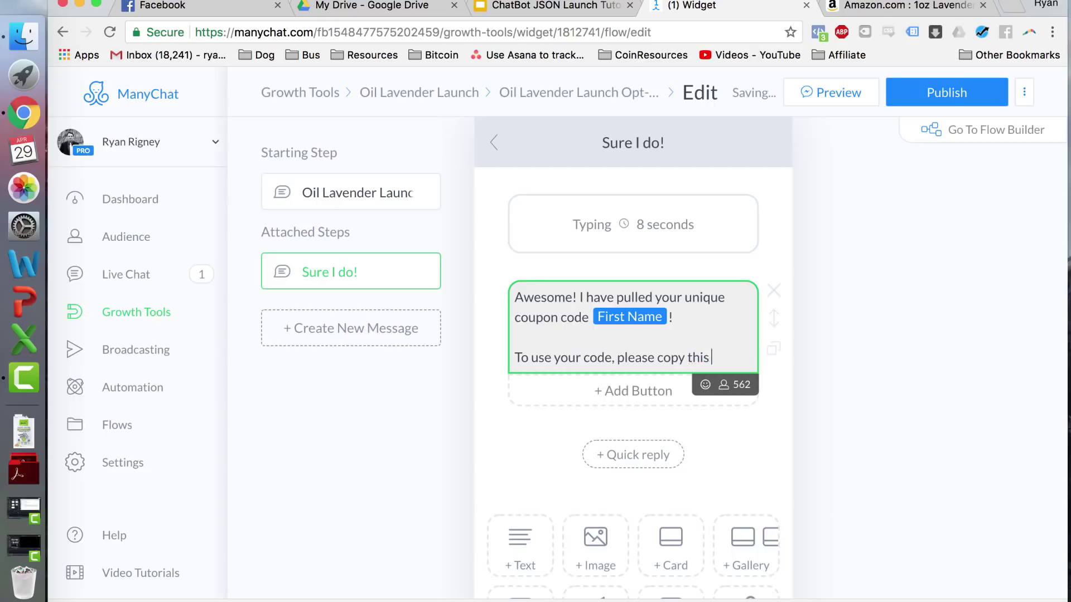
{"action": "type", "text": "to your clipboard:"}
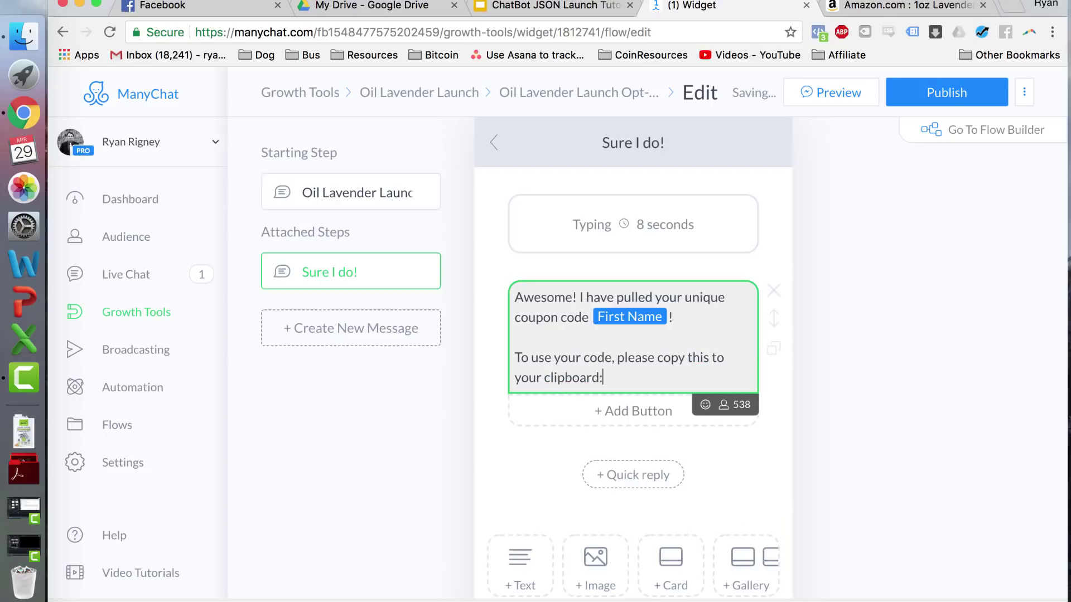
Insert the collarcode variable below the clipboard instruction, separated by a blank line, without a fallback value
{"action": "key", "text": "Return"}
{"action": "key", "text": "Return"}
{"action": "left_click", "coordinate": [527, 413]}
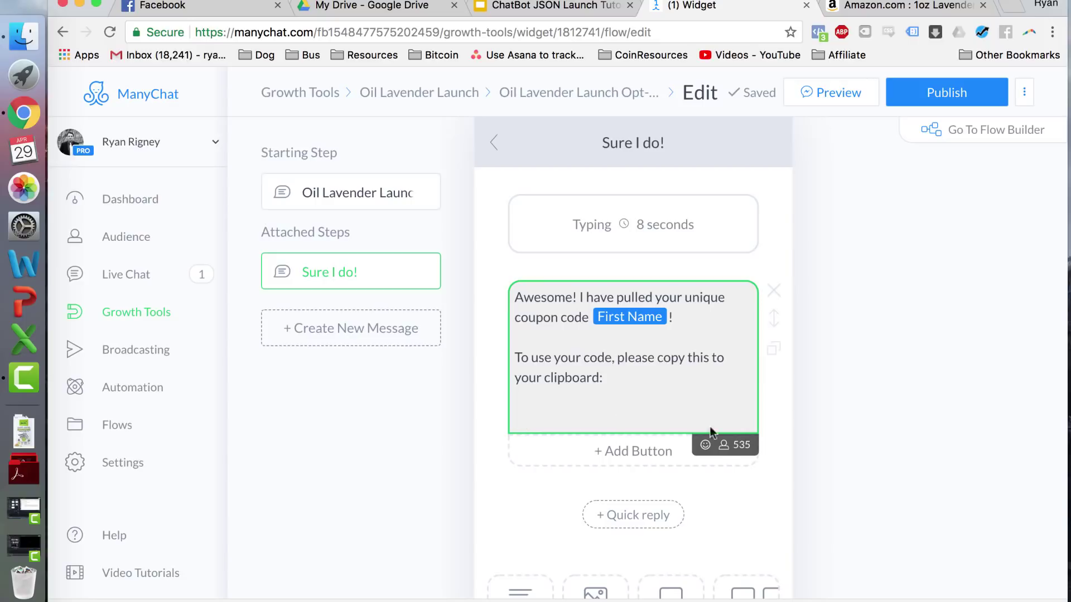
{"action": "left_click", "coordinate": [723, 444]}
{"action": "scroll", "coordinate": [681, 396], "scroll_direction": "down", "scroll_amount": 3}
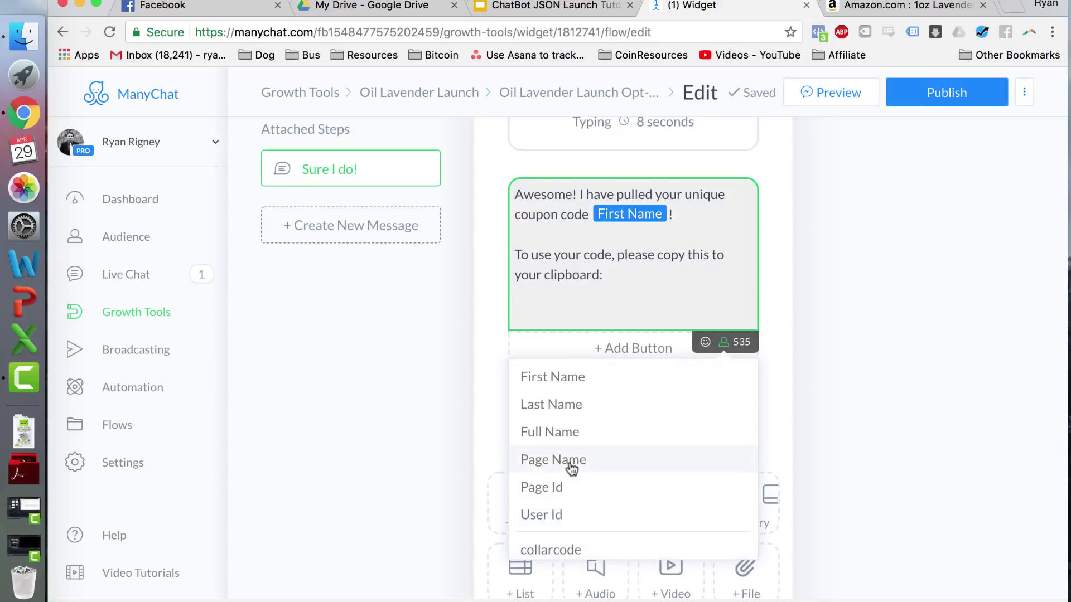
{"action": "left_click", "coordinate": [551, 555]}
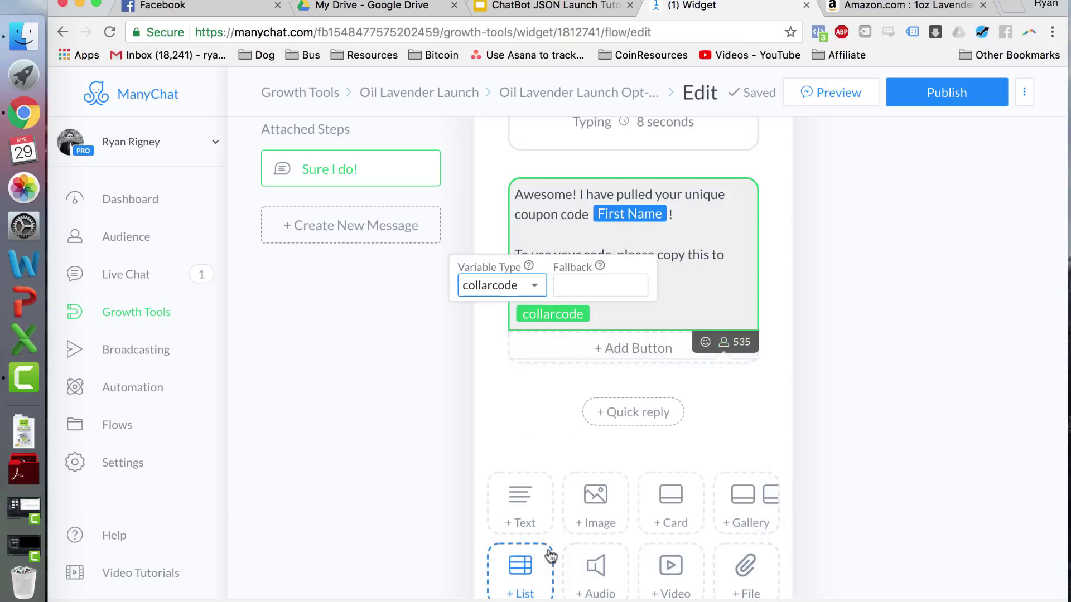
{"action": "left_click", "coordinate": [605, 319]}
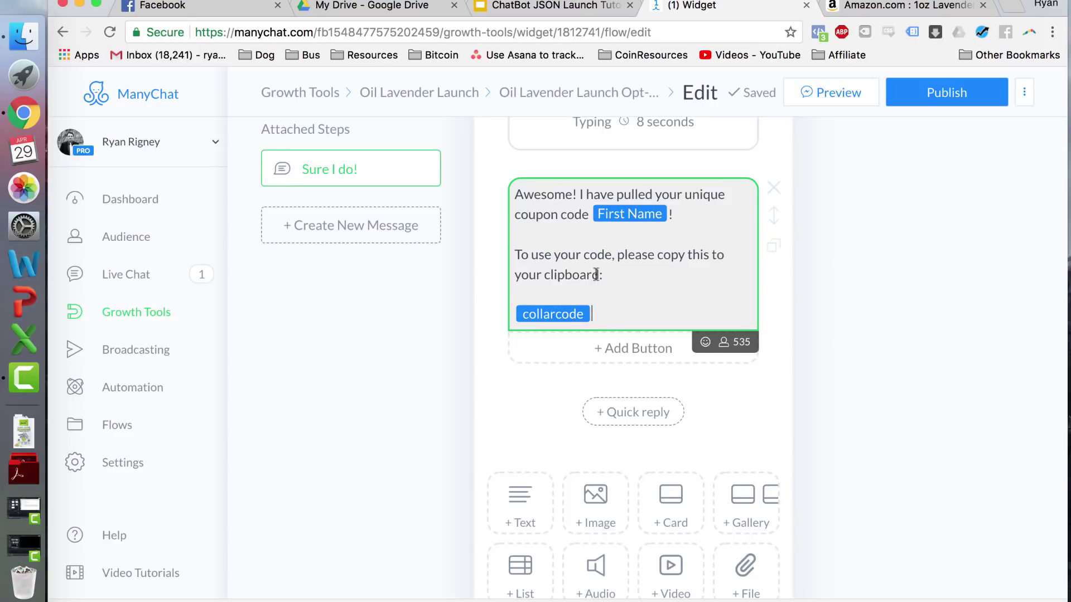
Insert "highlight and" before "copy this" in the clipboard instruction
{"action": "scroll", "coordinate": [595, 273], "scroll_direction": "up", "scroll_amount": 2}
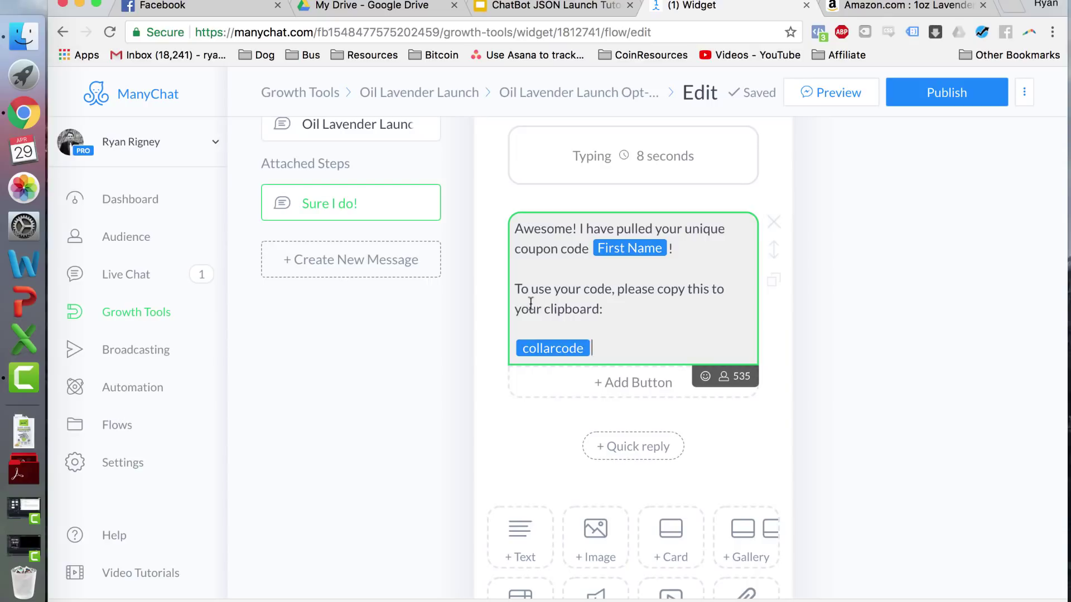
{"action": "left_click", "coordinate": [659, 289]}
{"action": "type", "text": "highlight and"}
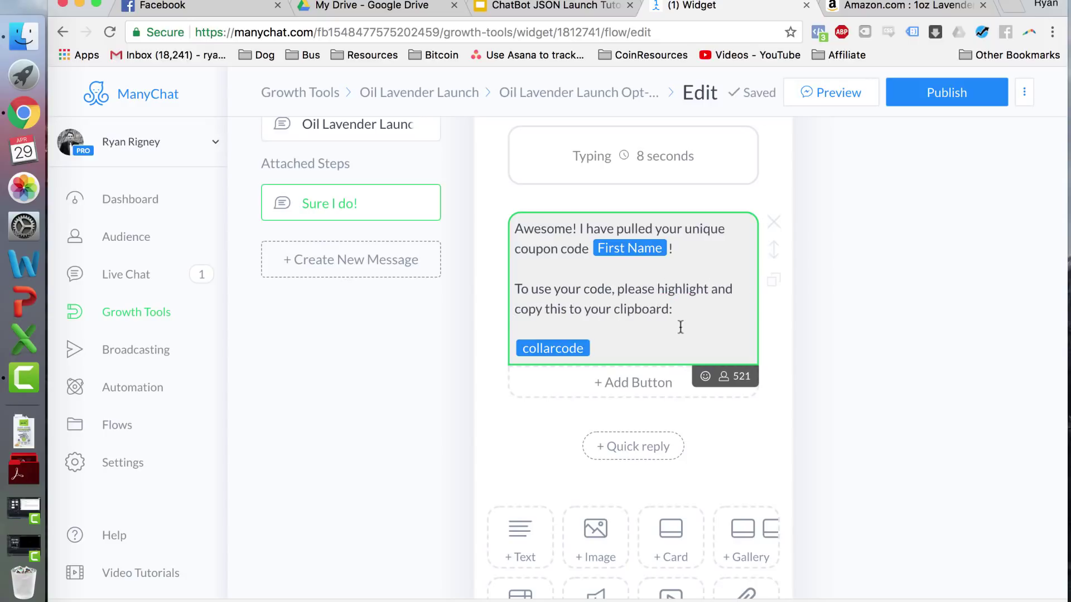
Add a button titled "OK, I have it!" to the coupon message
{"action": "left_click", "coordinate": [628, 351]}
{"action": "left_click", "coordinate": [620, 390]}
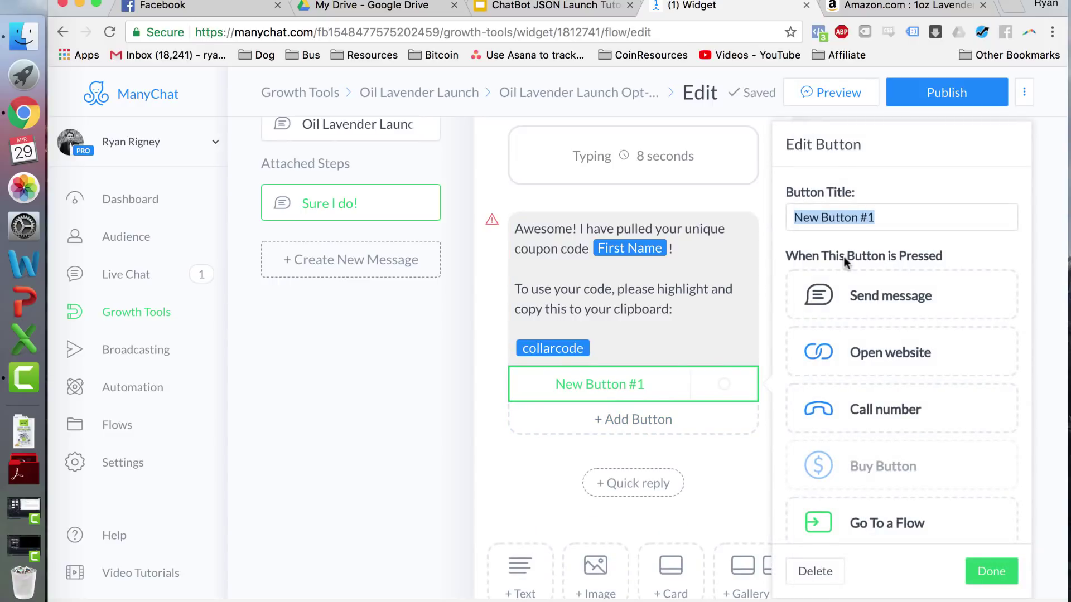
{"action": "type", "text": "OK, I ha"}
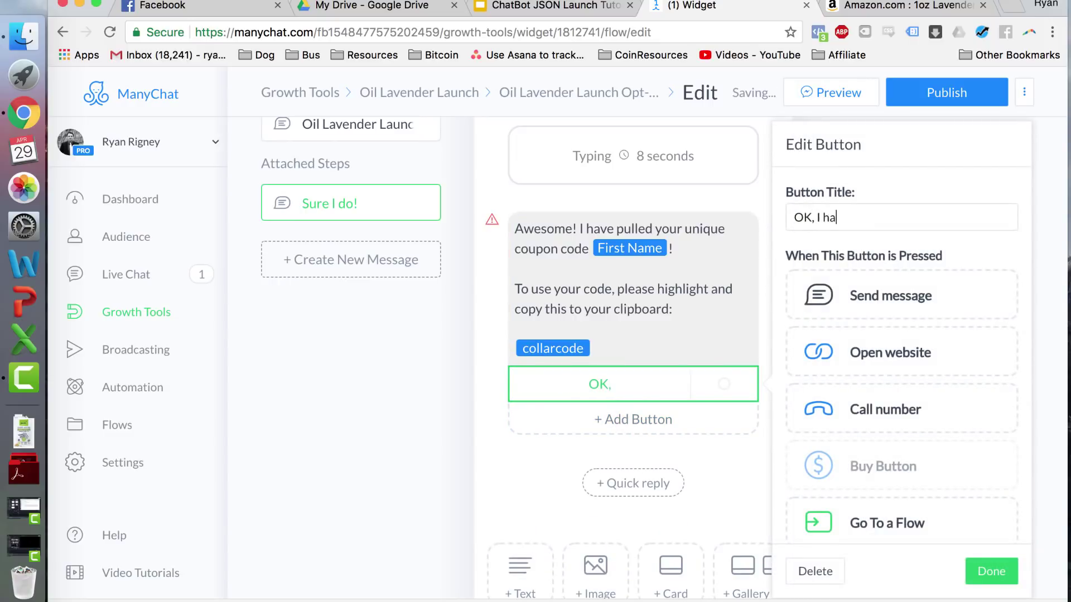
{"action": "type", "text": "ve copie"}
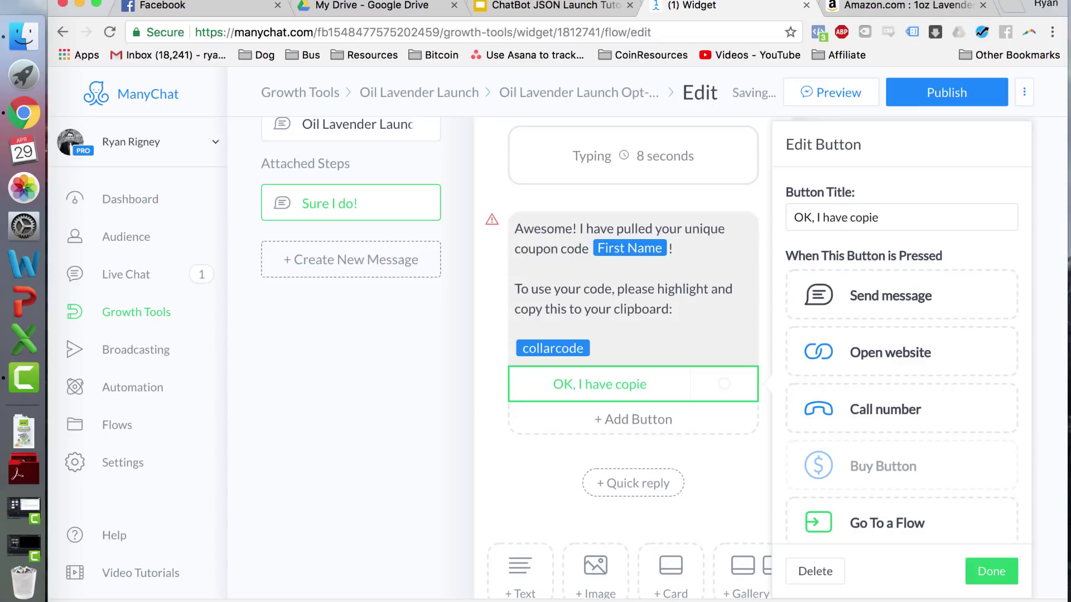
{"action": "key", "text": "BackSpace"}
{"action": "key", "text": "BackSpace"}
{"action": "key", "text": "BackSpace"}
{"action": "key", "text": "BackSpace"}
{"action": "key", "text": "BackSpace"}
{"action": "type", "text": "it!"}
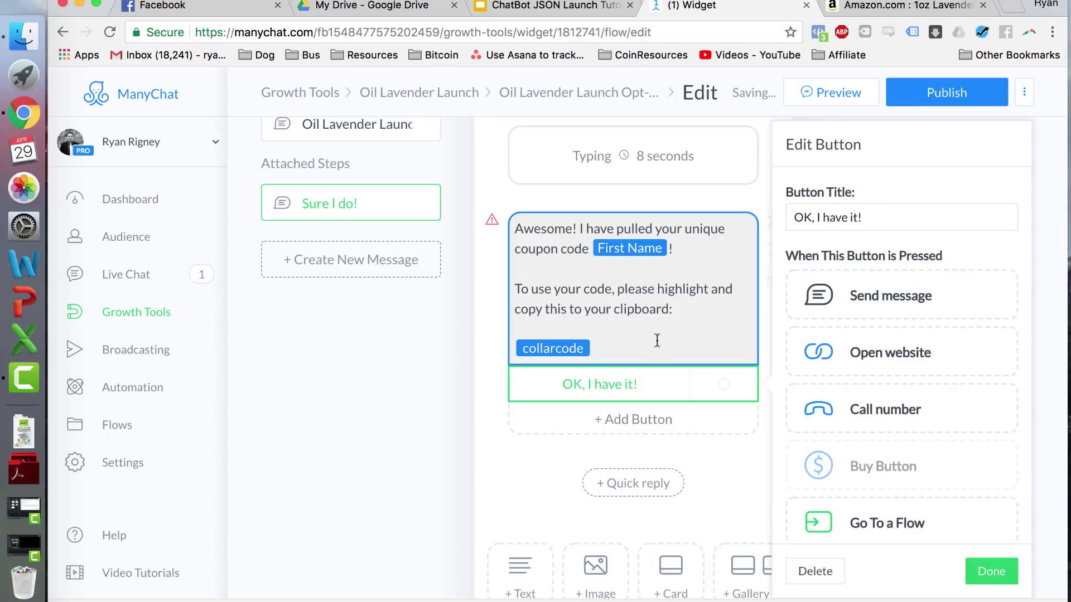
After a blank line below the collarcode variable, add "Click the button below when you have copied your code."
{"action": "left_click", "coordinate": [657, 340]}
{"action": "key", "text": "Return"}
{"action": "key", "text": "Return"}
{"action": "type", "text": "CLick the"}
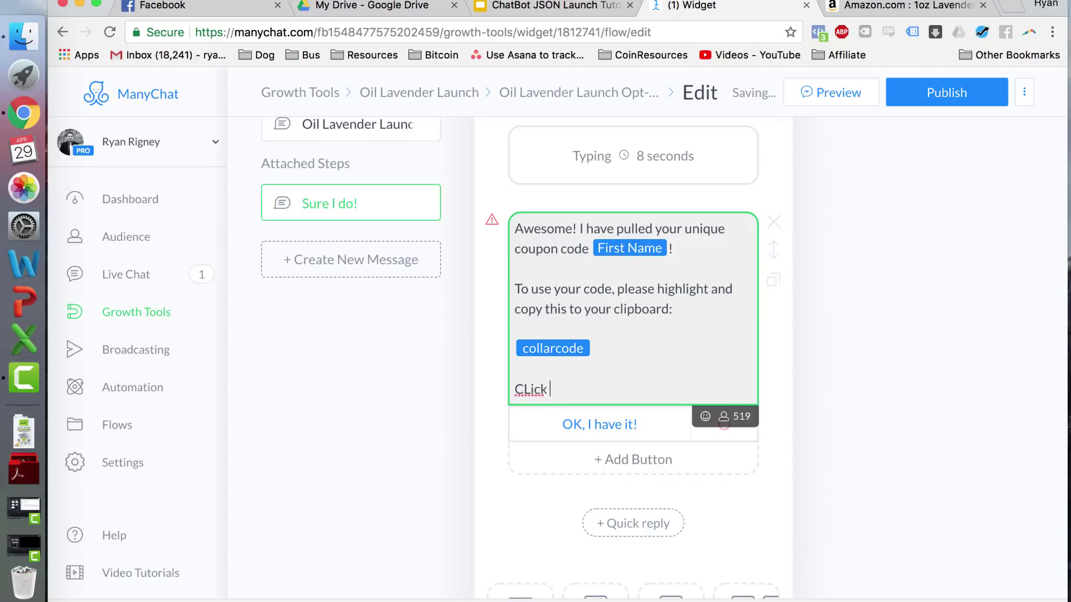
{"action": "key", "text": "BackSpace"}
{"action": "key", "text": "BackSpace"}
{"action": "key", "text": "BackSpace"}
{"action": "key", "text": "BackSpace"}
{"action": "key", "text": "BackSpace"}
{"action": "key", "text": "BackSpace"}
{"action": "key", "text": "BackSpace"}
{"action": "key", "text": "BackSpace"}
{"action": "type", "text": "lick the butto"}
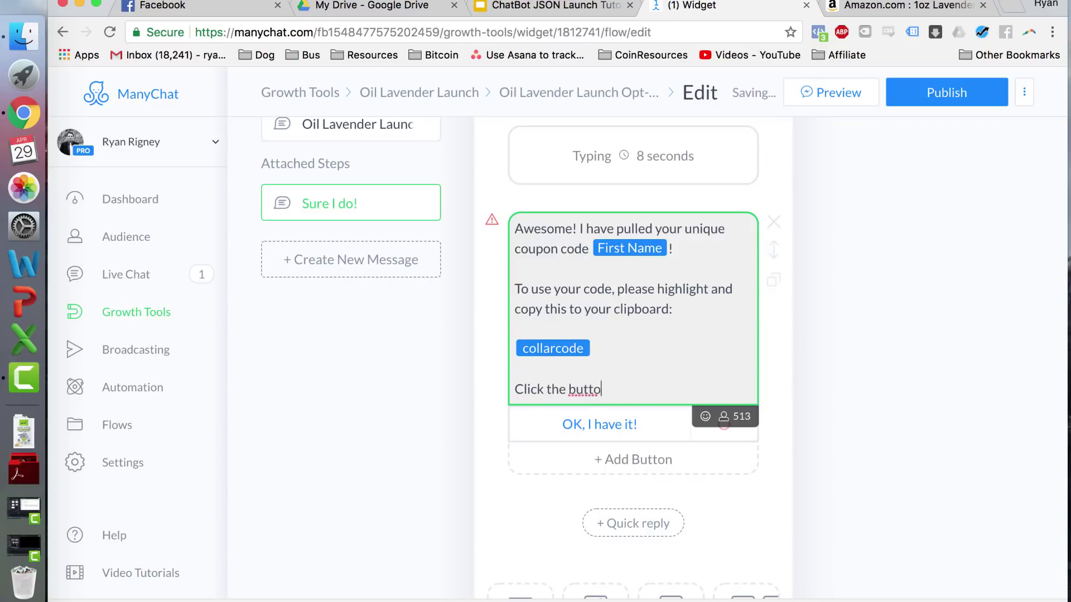
{"action": "type", "text": "n below when you "}
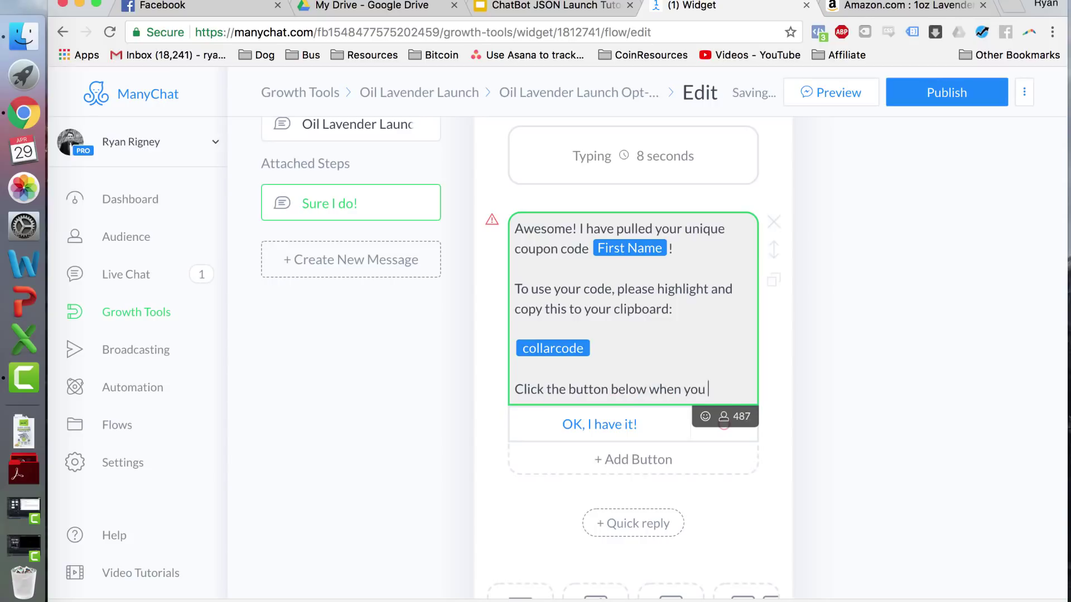
{"action": "type", "text": "have copied your code."}
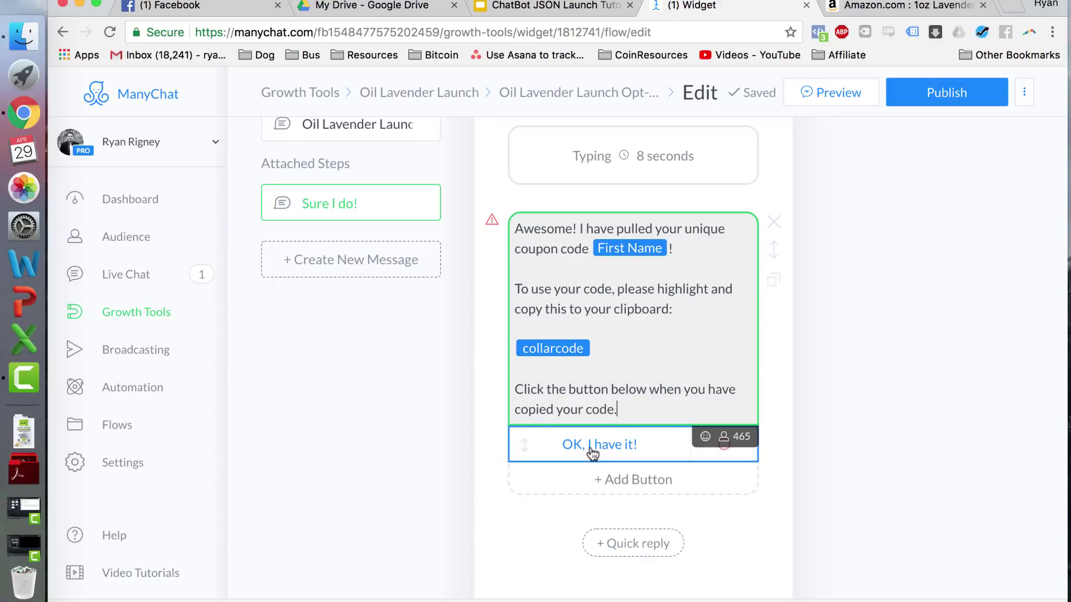
Make the "OK, I have it!" button send a new message and open that message for editing
{"action": "left_click", "coordinate": [635, 452]}
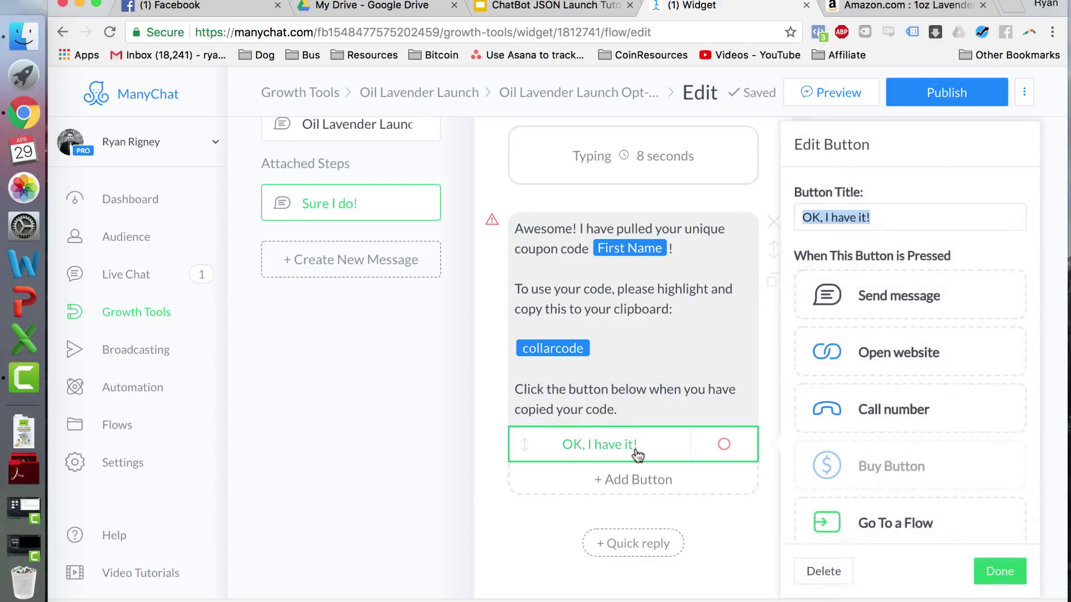
{"action": "left_click", "coordinate": [895, 290]}
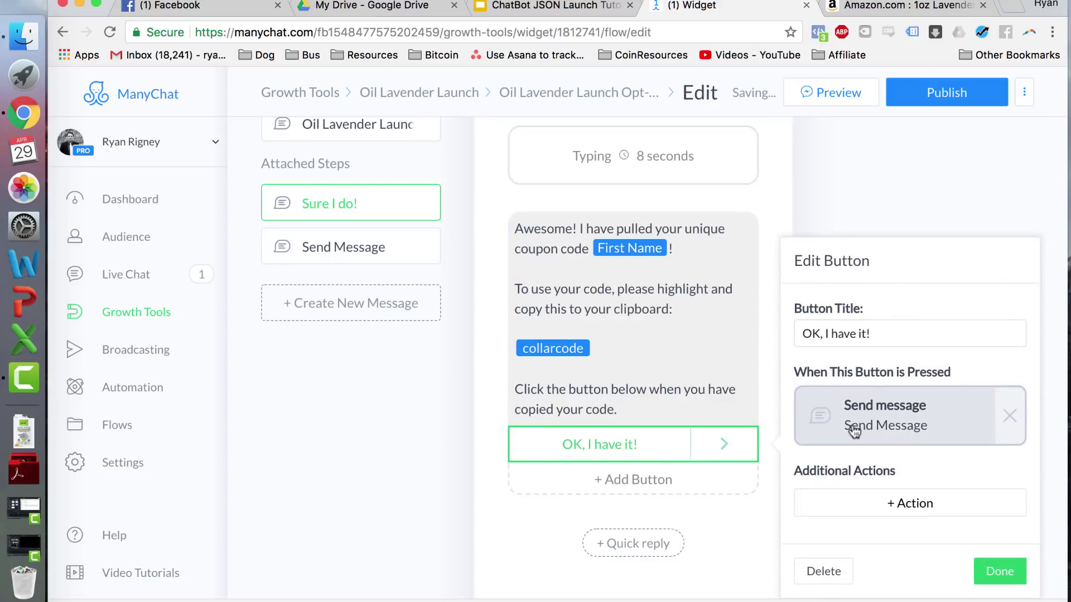
{"action": "left_click", "coordinate": [861, 421]}
Enter "Great. You have 24 hours to use this code on Amazon.com" as the new message's text
{"action": "left_click", "coordinate": [612, 210]}
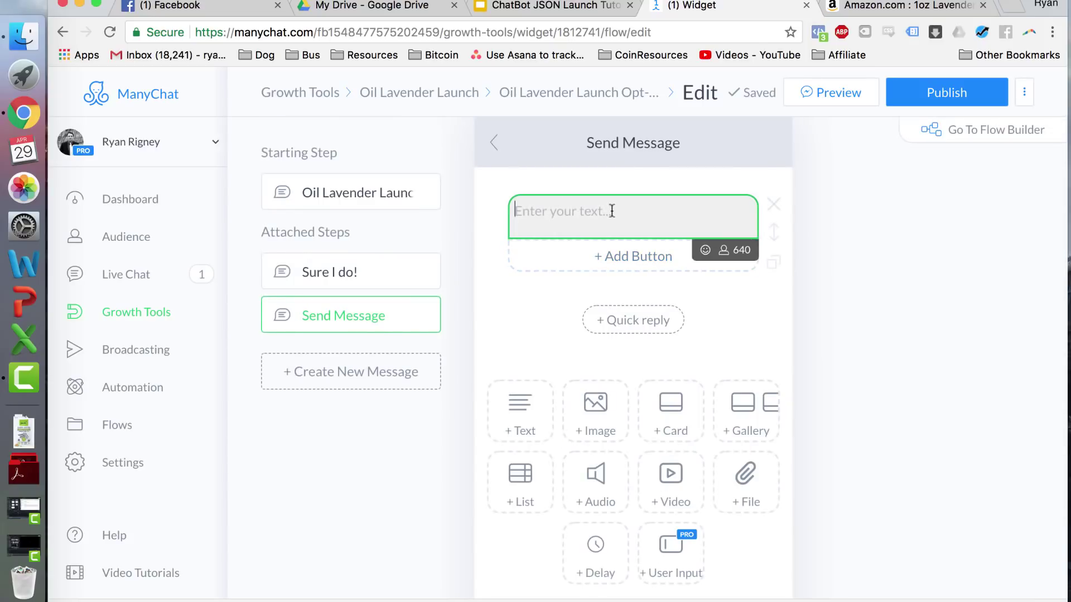
{"action": "type", "text": "Great. "}
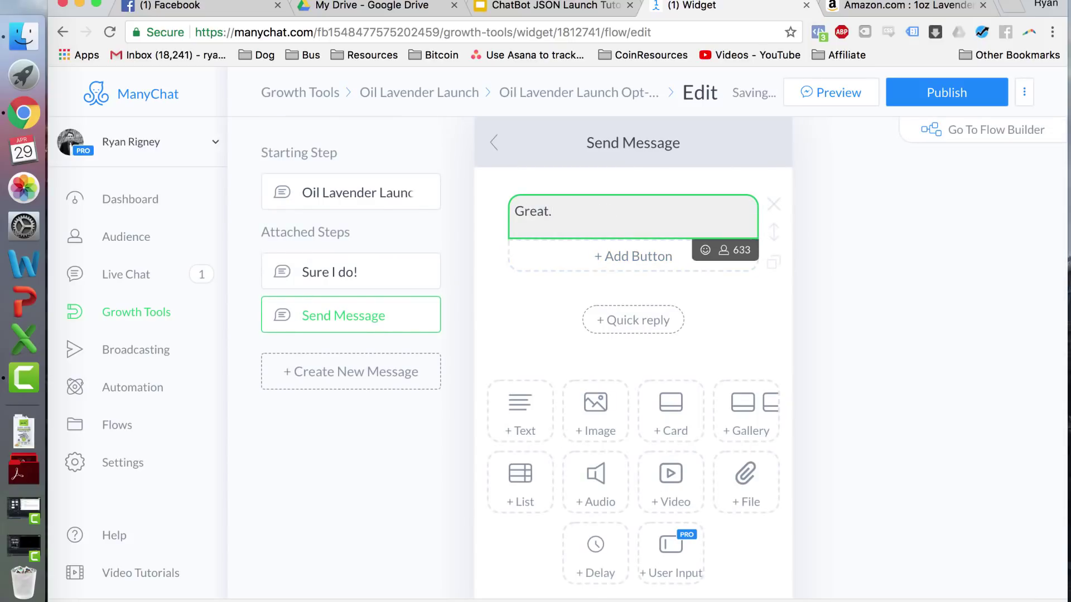
{"action": "type", "text": "You have 24 hours to use this c"}
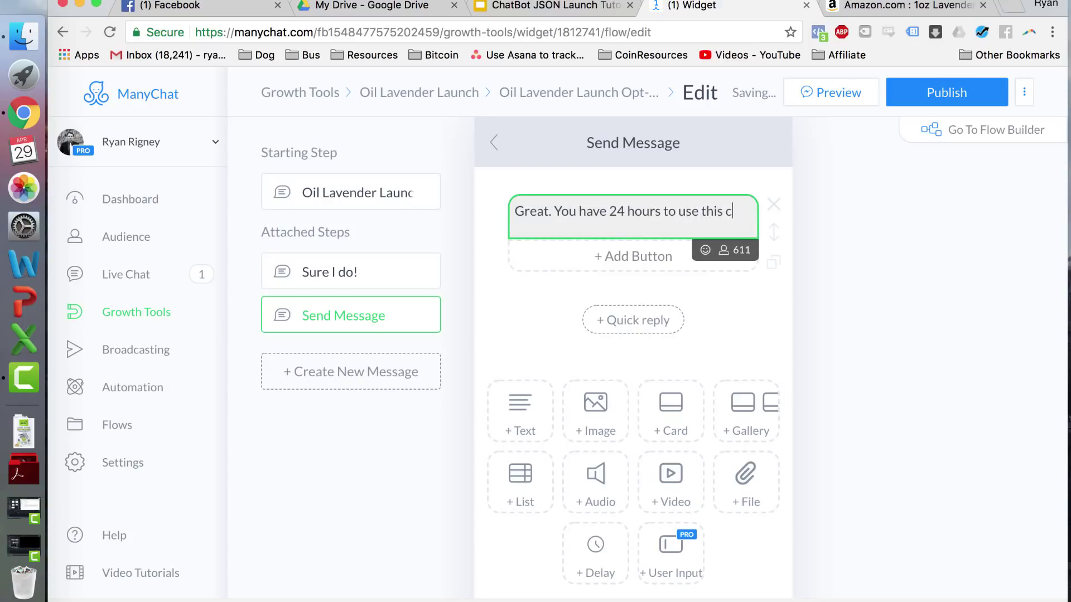
{"action": "type", "text": "ode on Amazon.c"}
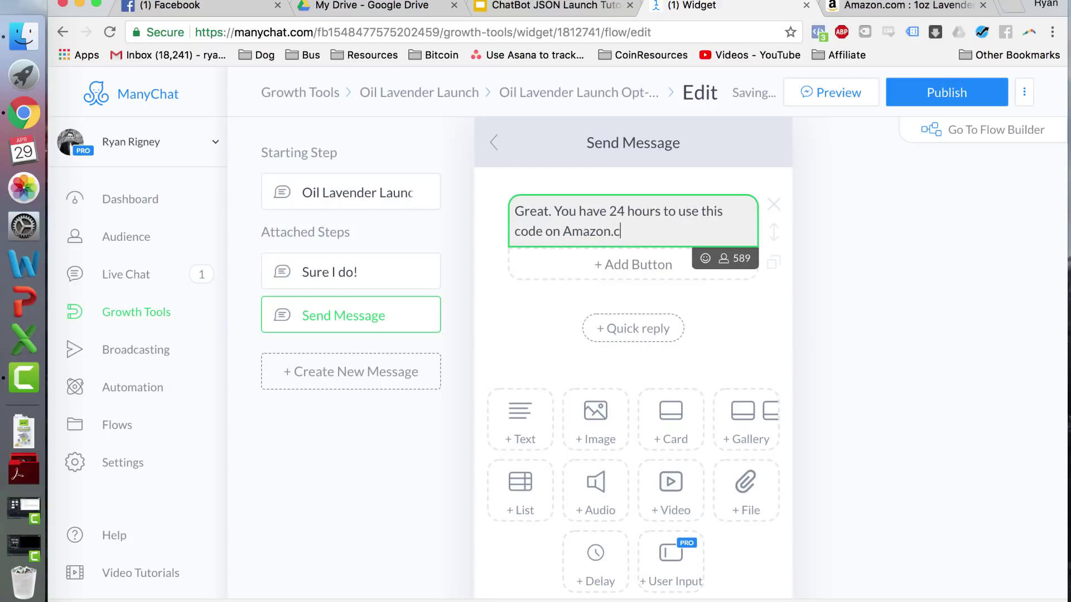
{"action": "type", "text": "om"}
After a blank line, add "Here's your link to buy" to the new message
{"action": "key", "text": "Return"}
{"action": "key", "text": "Return"}
{"action": "type", "text": "Here's y"}
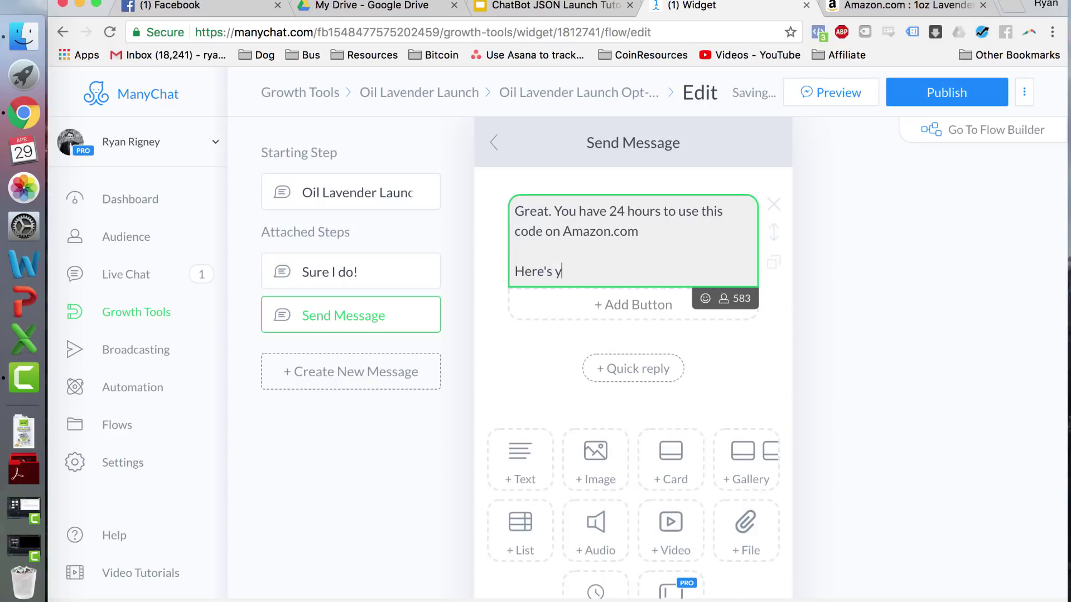
{"action": "type", "text": "our link to buy"}
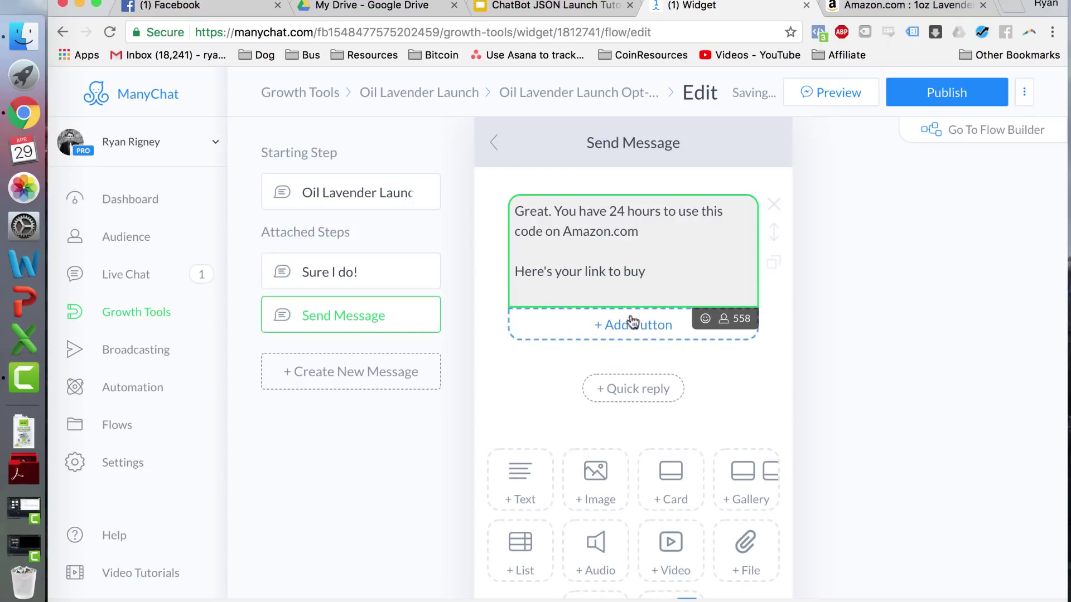
{"action": "left_click", "coordinate": [633, 328]}
{"action": "left_click", "coordinate": [853, 263]}
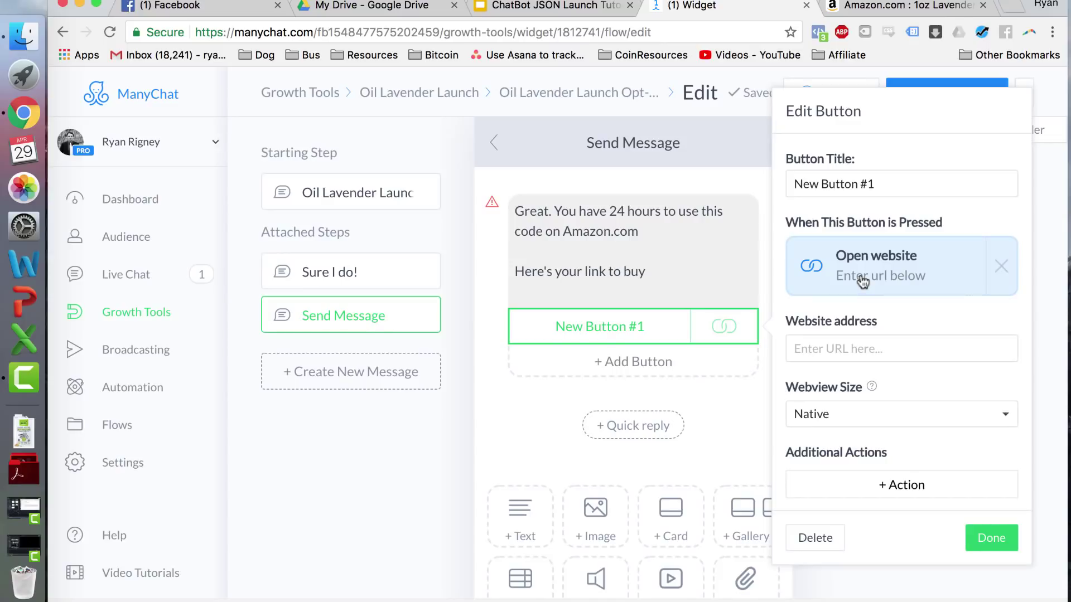
{"action": "left_click", "coordinate": [832, 348]}
{"action": "type", "text": "www.amazon.com"}
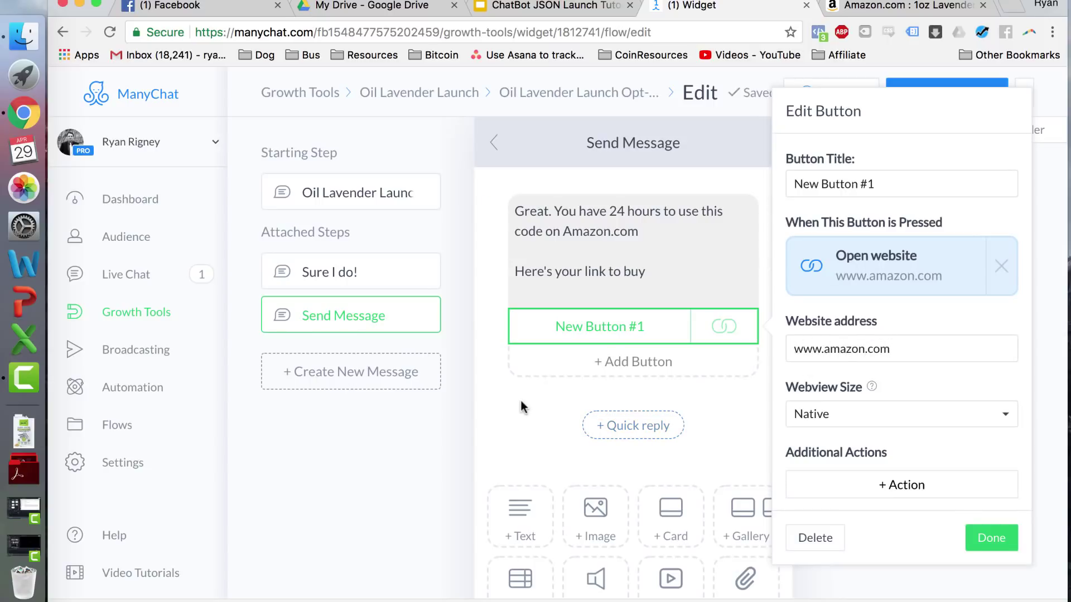
Replace the button's website address with the URL of the 1oz Lavender Essential Oil product page on Amazon
{"action": "left_click", "coordinate": [898, 6]}
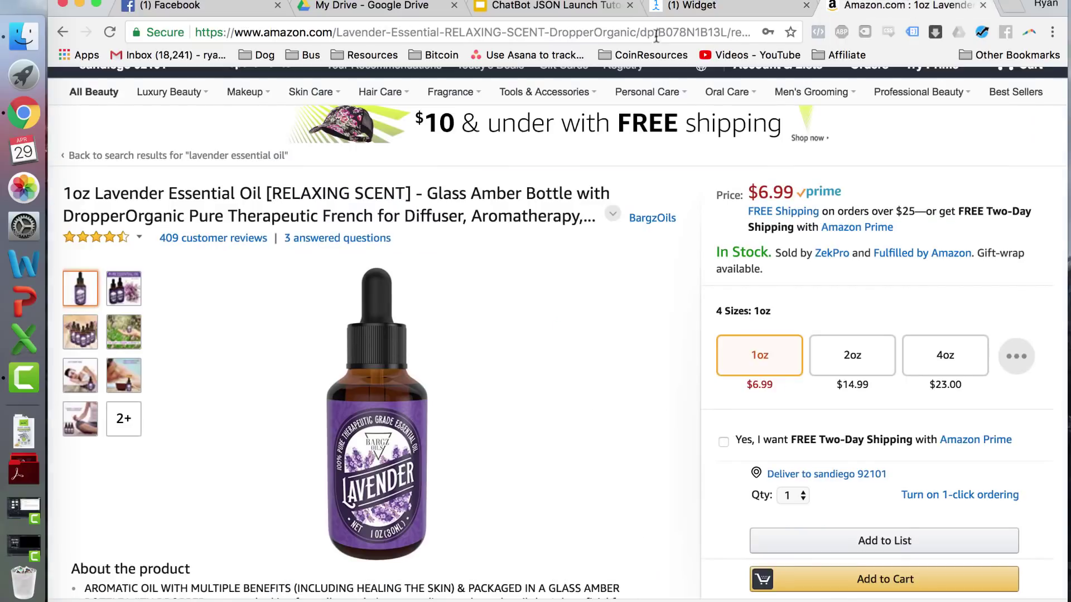
{"action": "left_click", "coordinate": [649, 31]}
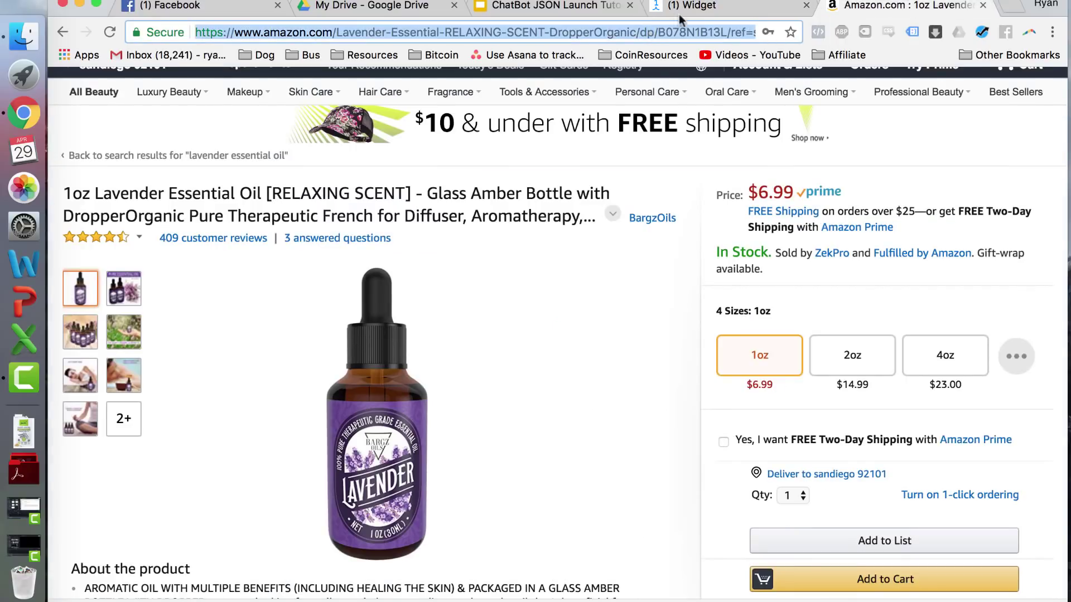
{"action": "left_click", "coordinate": [697, 9]}
{"action": "double_click", "coordinate": [857, 349]}
{"action": "triple_click", "coordinate": [857, 349]}
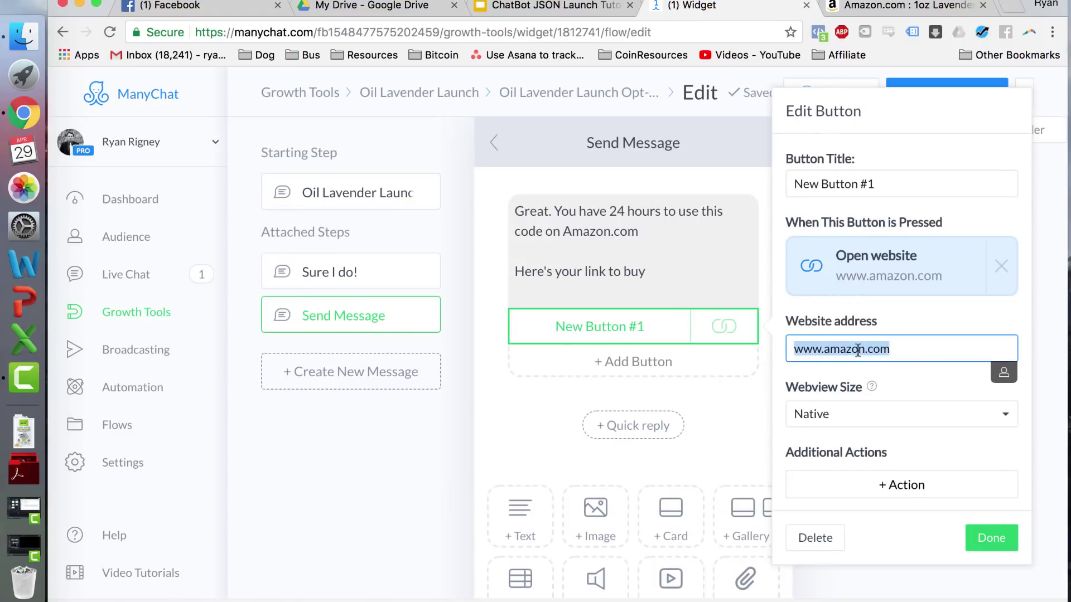
{"action": "key", "text": "super+v"}
{"action": "left_click", "coordinate": [820, 376]}
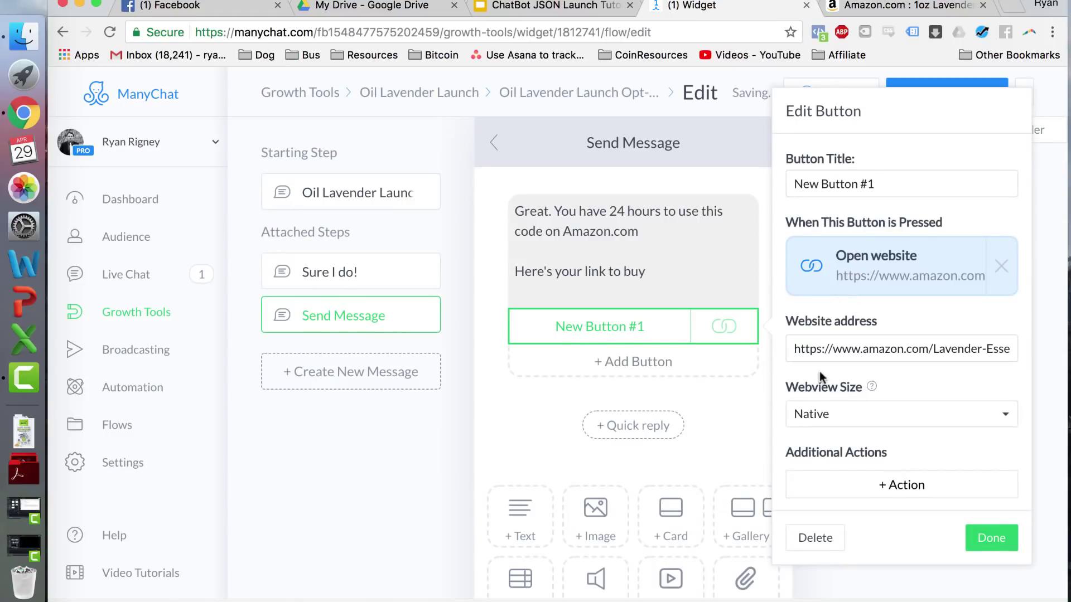
Title the website button "Buy on Amazon" and finish editing it
{"action": "double_click", "coordinate": [836, 183]}
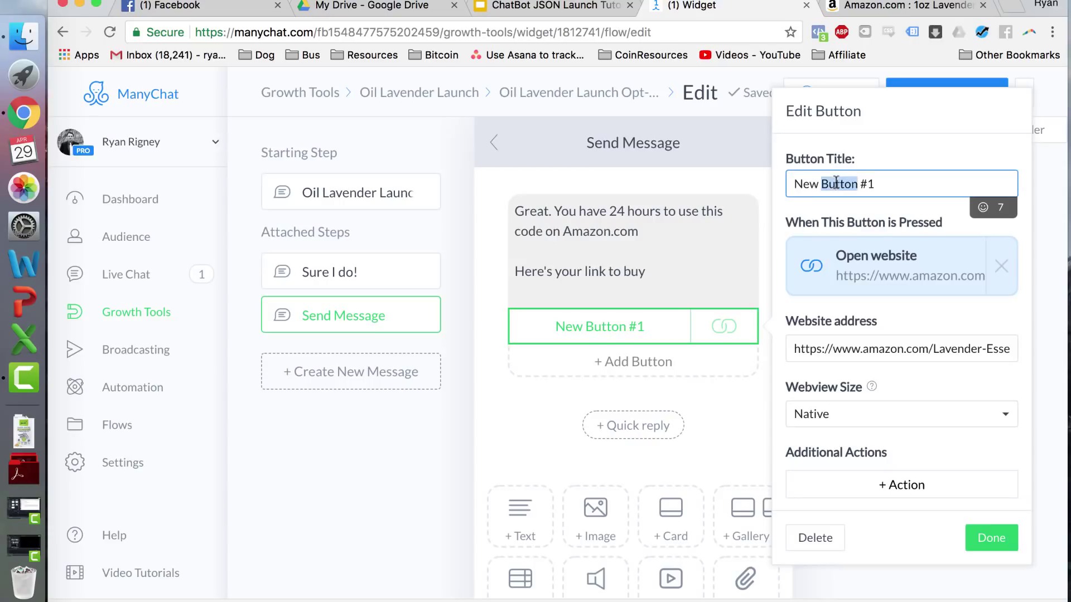
{"action": "triple_click", "coordinate": [836, 184]}
{"action": "type", "text": "Buy on Amazon"}
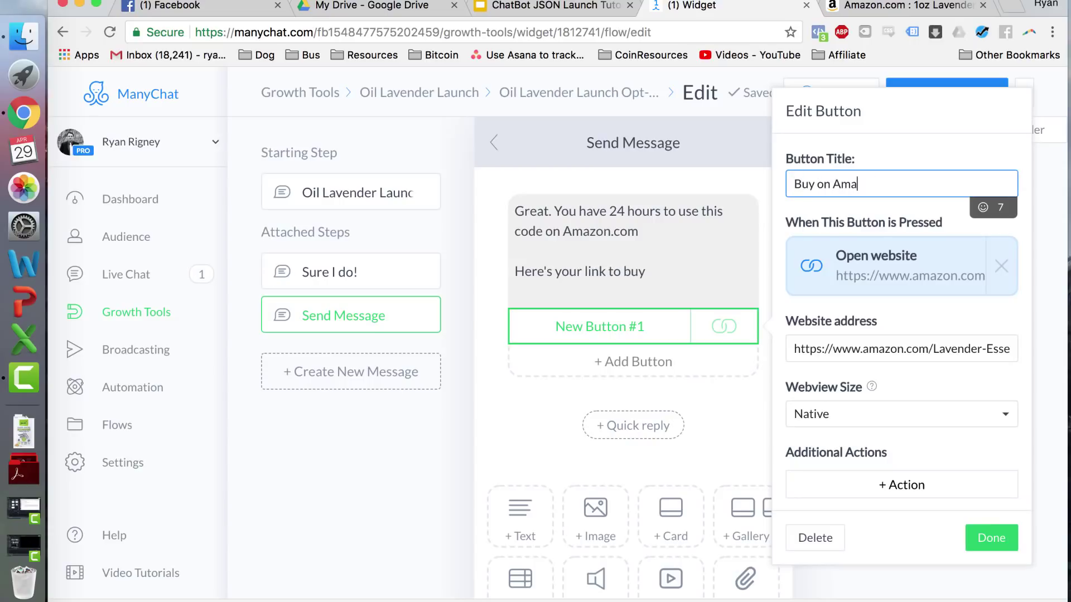
{"action": "left_click", "coordinate": [987, 537]}
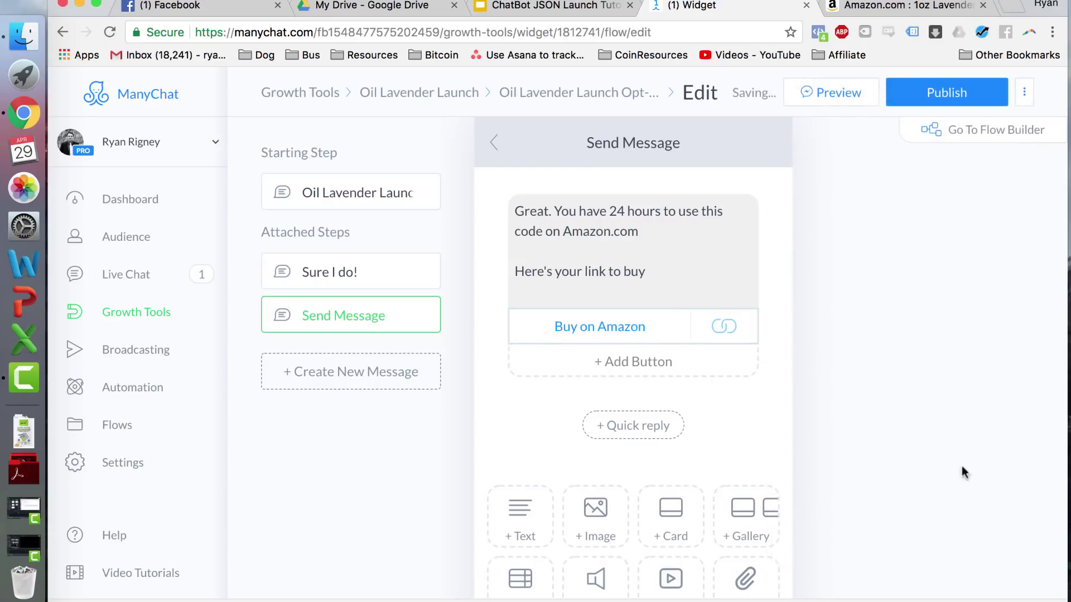
Search Google for "downward pointing finger emoji" in a new browser tab and copy the emoji from the first result
{"action": "left_click", "coordinate": [659, 272]}
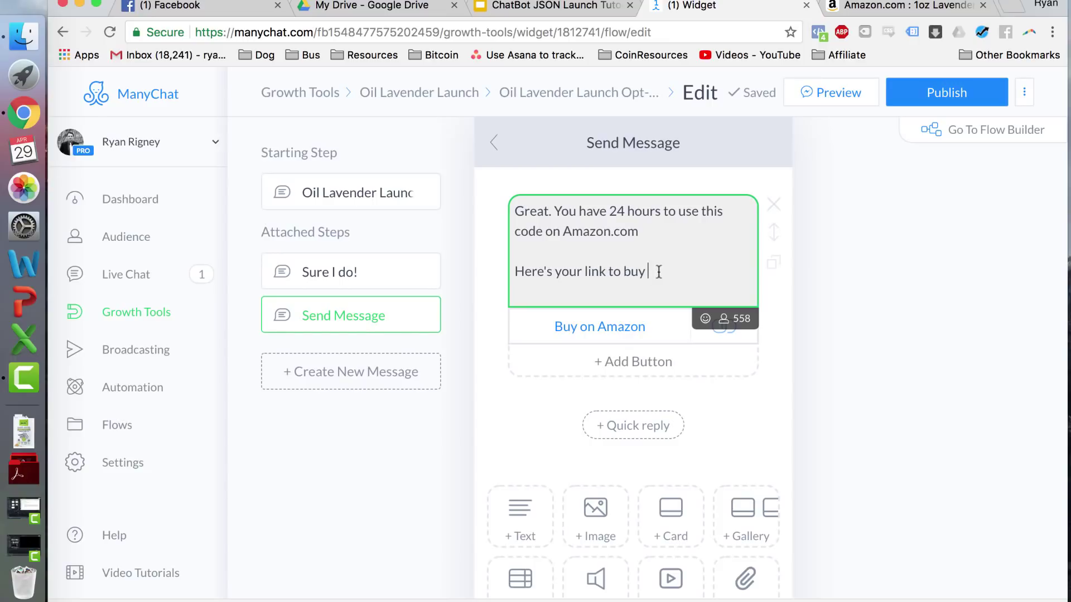
{"action": "left_click", "coordinate": [1010, 12]}
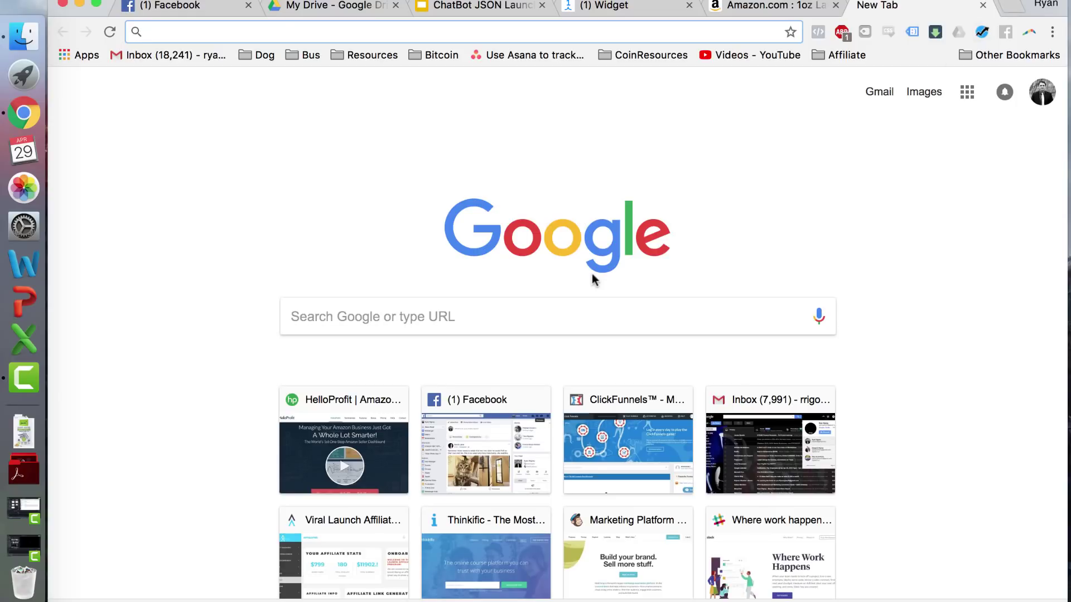
{"action": "left_click", "coordinate": [325, 314]}
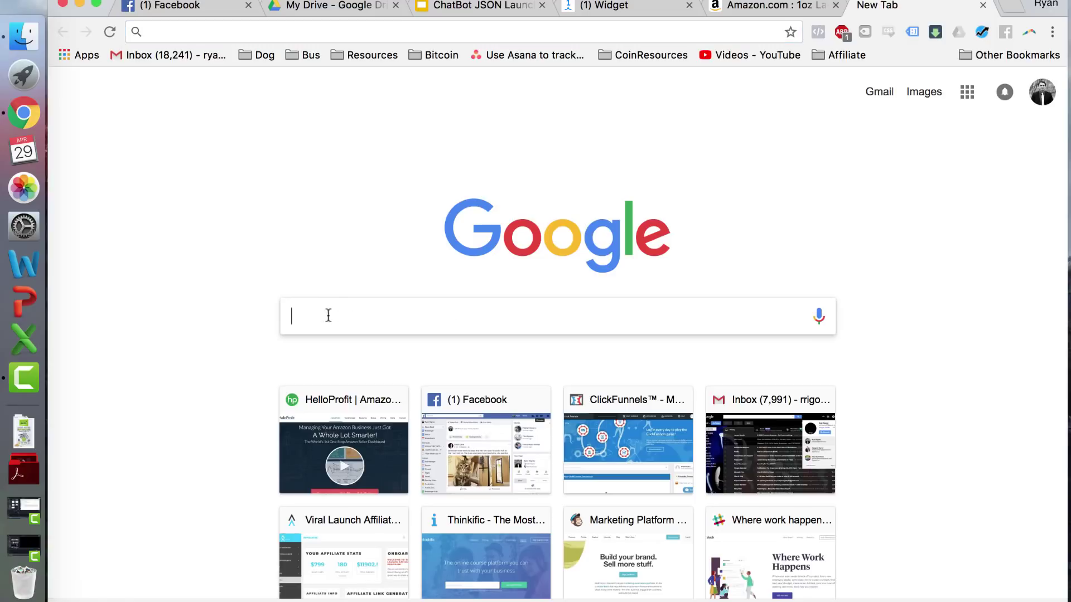
{"action": "type", "text": "downward "}
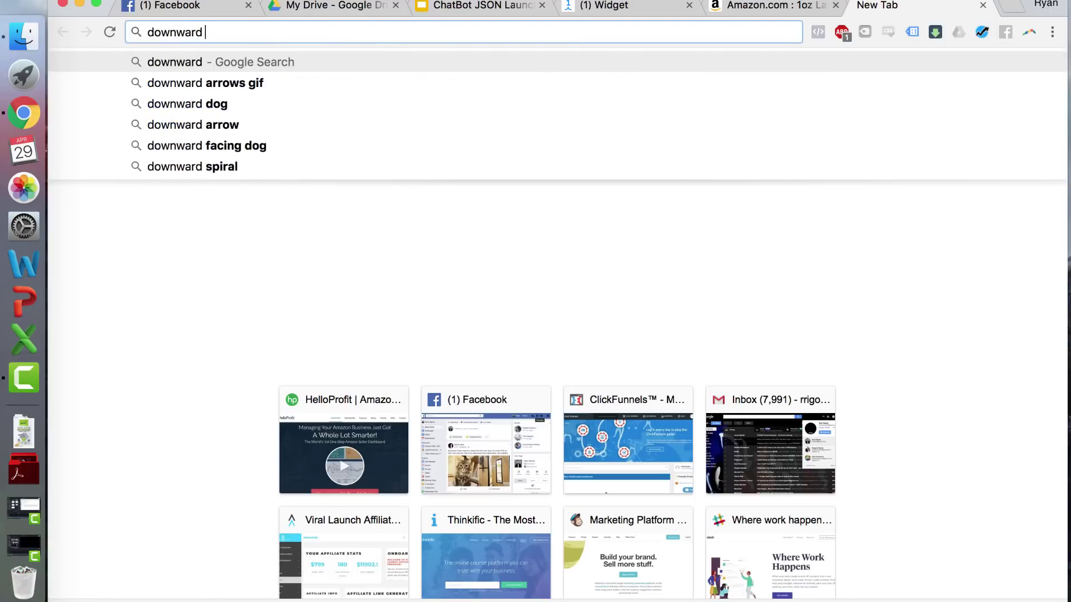
{"action": "type", "text": "pointing finger"}
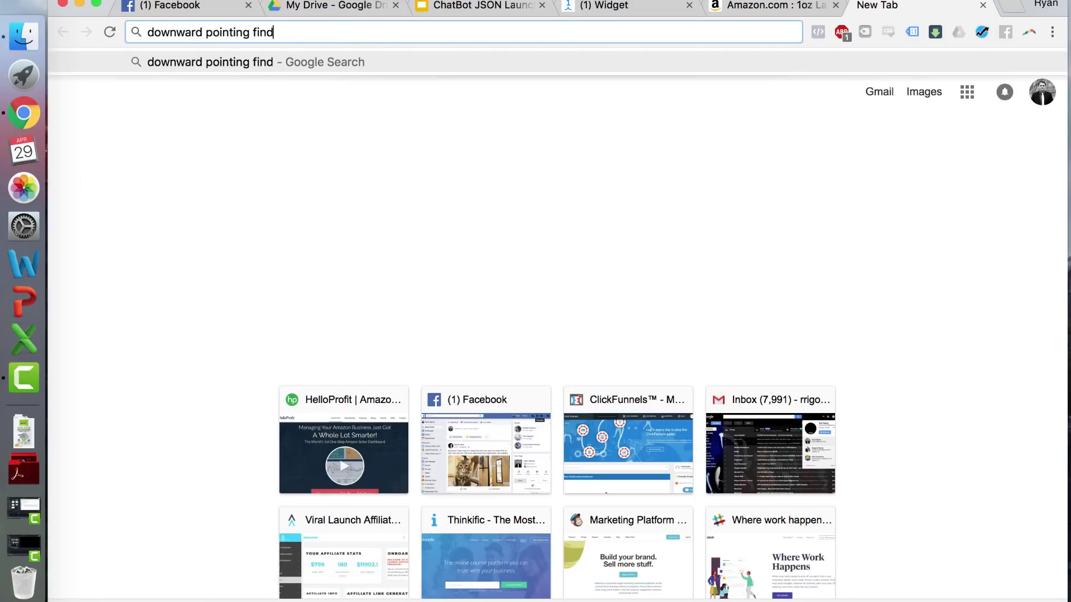
{"action": "type", "text": " emoji"}
{"action": "key", "text": "Return"}
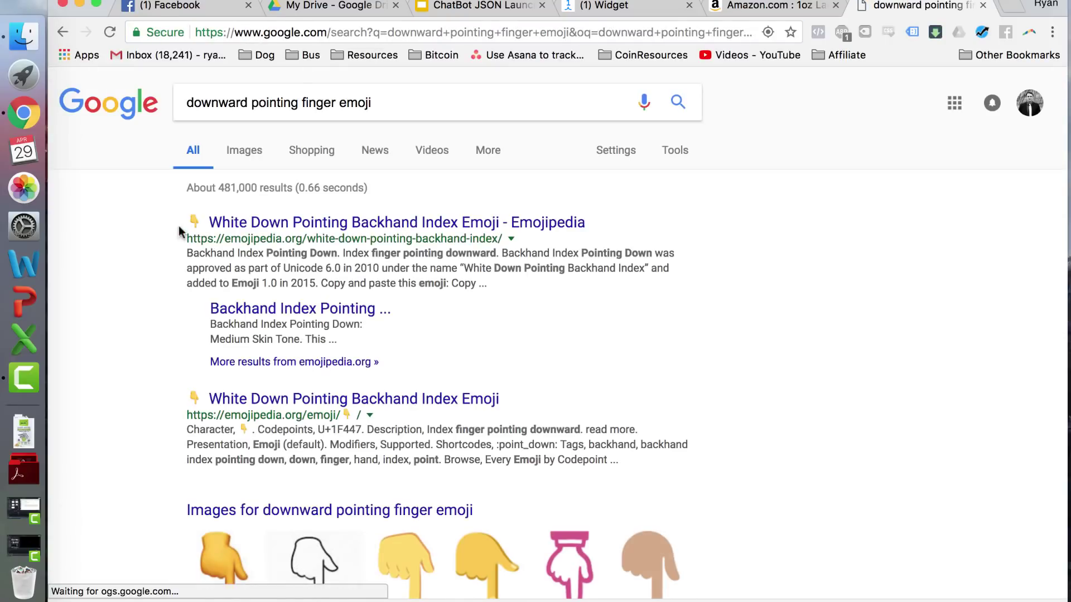
{"action": "left_click_drag", "start_coordinate": [178, 225], "coordinate": [198, 221]}
{"action": "key", "text": "super+c"}
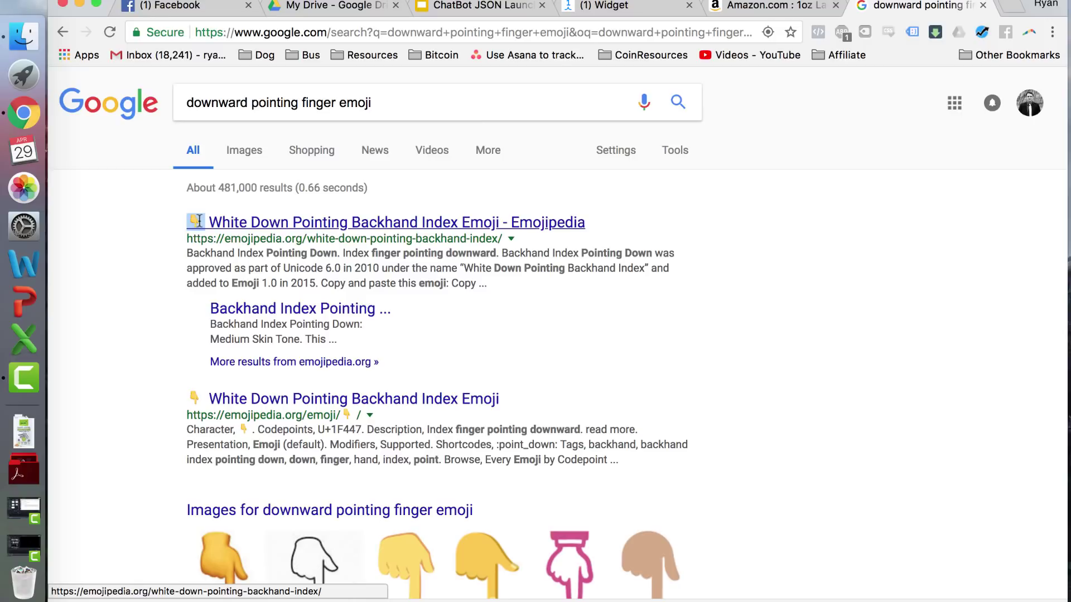
Back in ManyChat, insert the downward pointing finger emoji three times after "Here's your link to buy"
{"action": "left_click", "coordinate": [599, 5]}
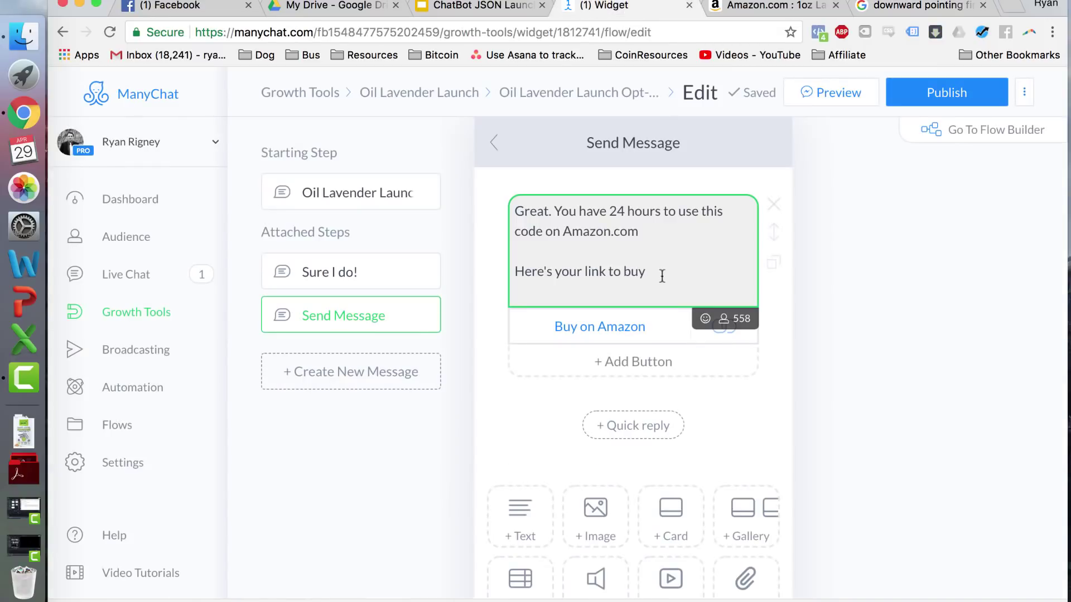
{"action": "key", "text": "super+v"}
{"action": "key", "text": "super+v"}
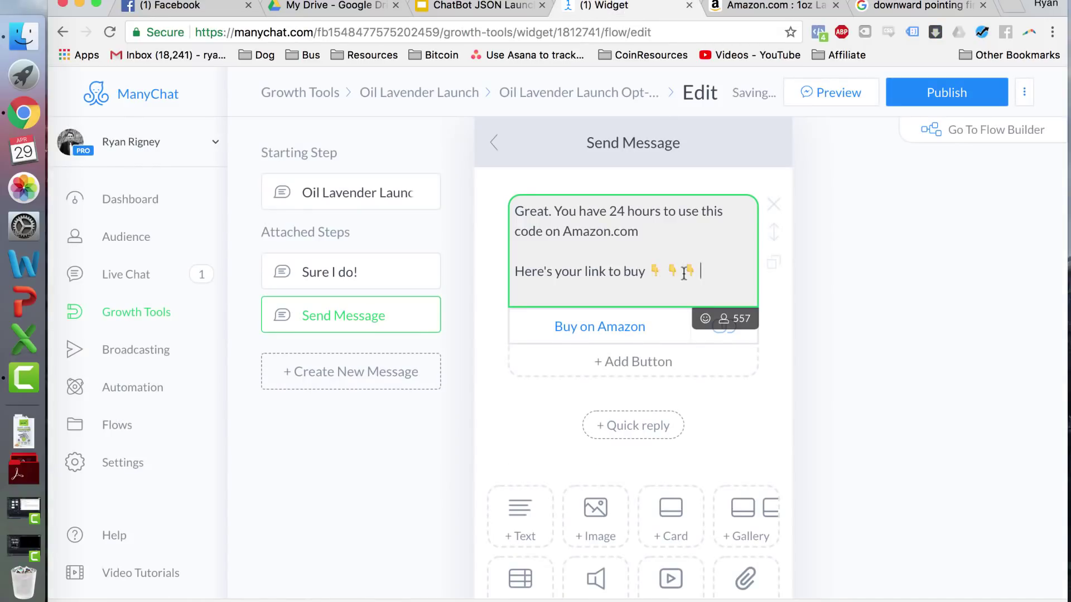
{"action": "key", "text": "super+v"}
Return to the "Sure I do!" message and publish the opt-in flow
{"action": "scroll", "coordinate": [600, 259], "scroll_direction": "down", "scroll_amount": 3}
{"action": "scroll", "coordinate": [599, 259], "scroll_direction": "up", "scroll_amount": 2}
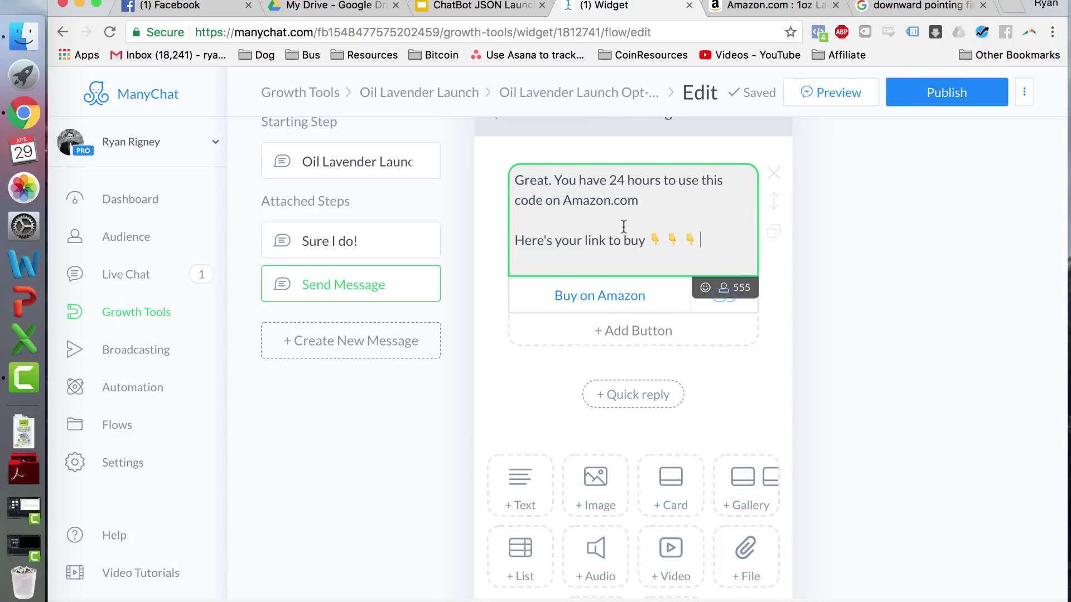
{"action": "scroll", "coordinate": [623, 225], "scroll_direction": "up", "scroll_amount": 1}
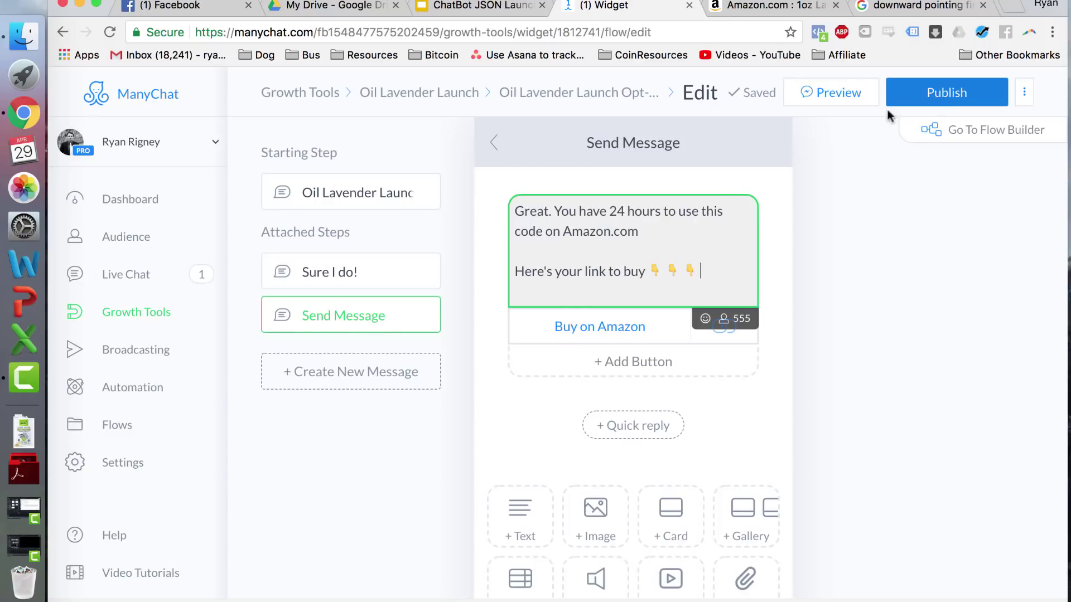
{"action": "left_click", "coordinate": [494, 149]}
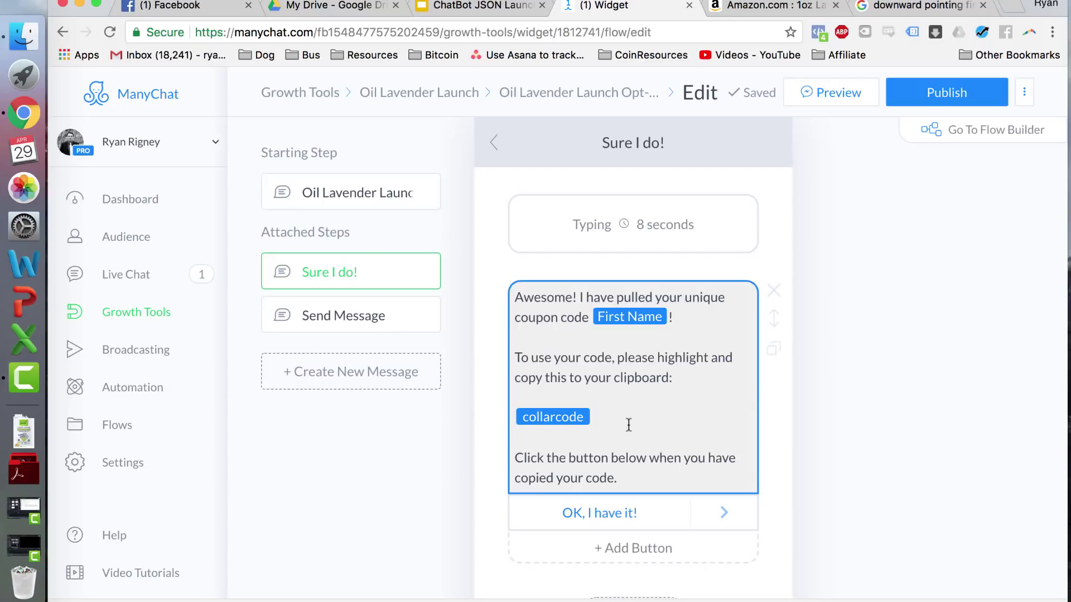
{"action": "left_click", "coordinate": [688, 378]}
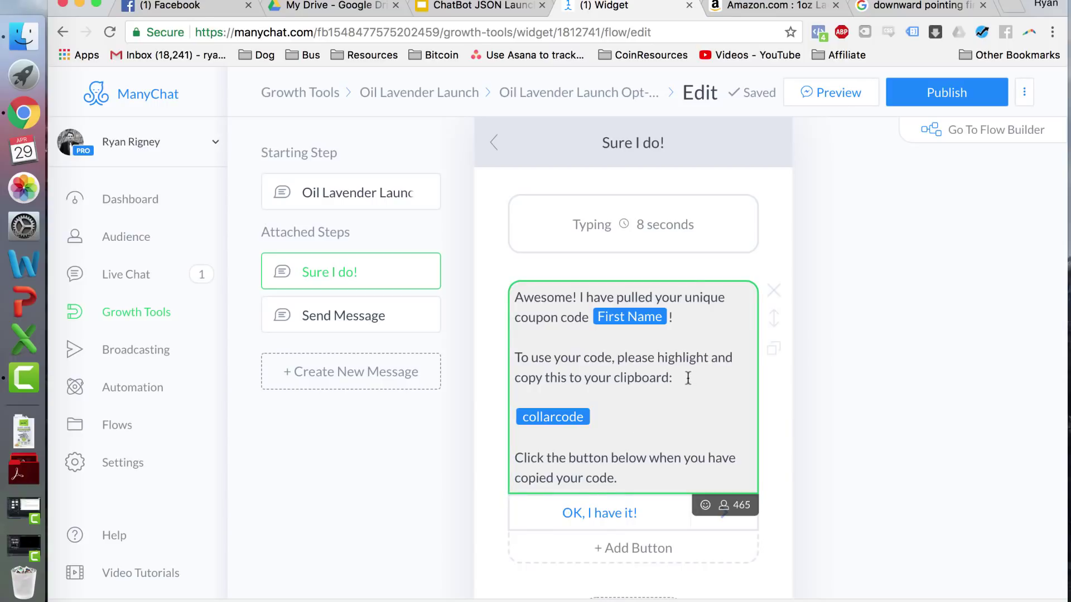
{"action": "left_click", "coordinate": [947, 92]}
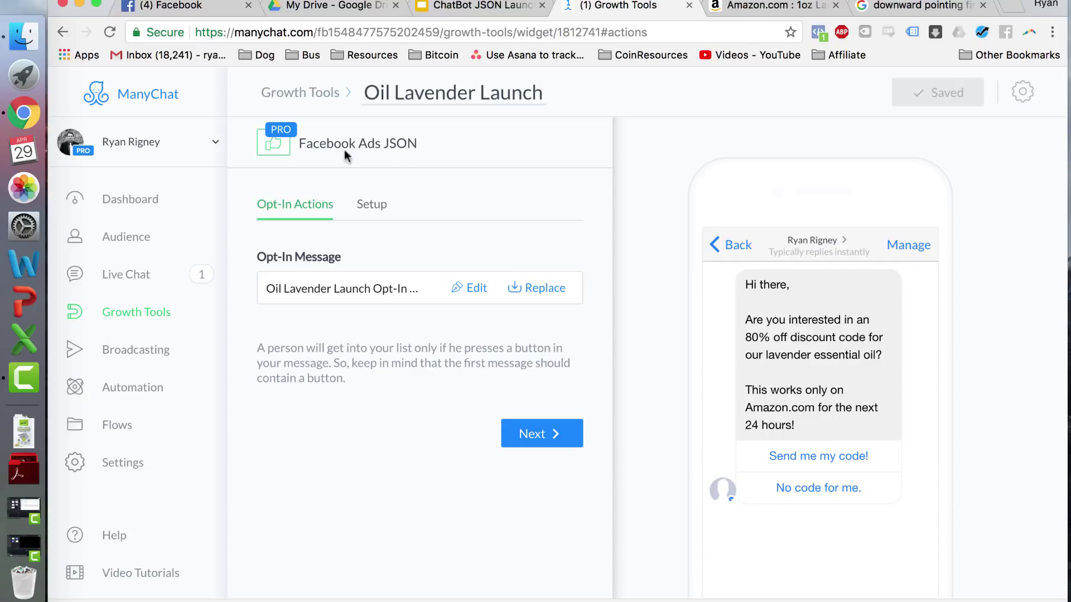
Open the Oil Lavender Launch growth tool's setup and copy its Facebook Ads JSON code to the clipboard
{"action": "left_click", "coordinate": [372, 204]}
{"action": "scroll", "coordinate": [394, 325], "scroll_direction": "down", "scroll_amount": 3}
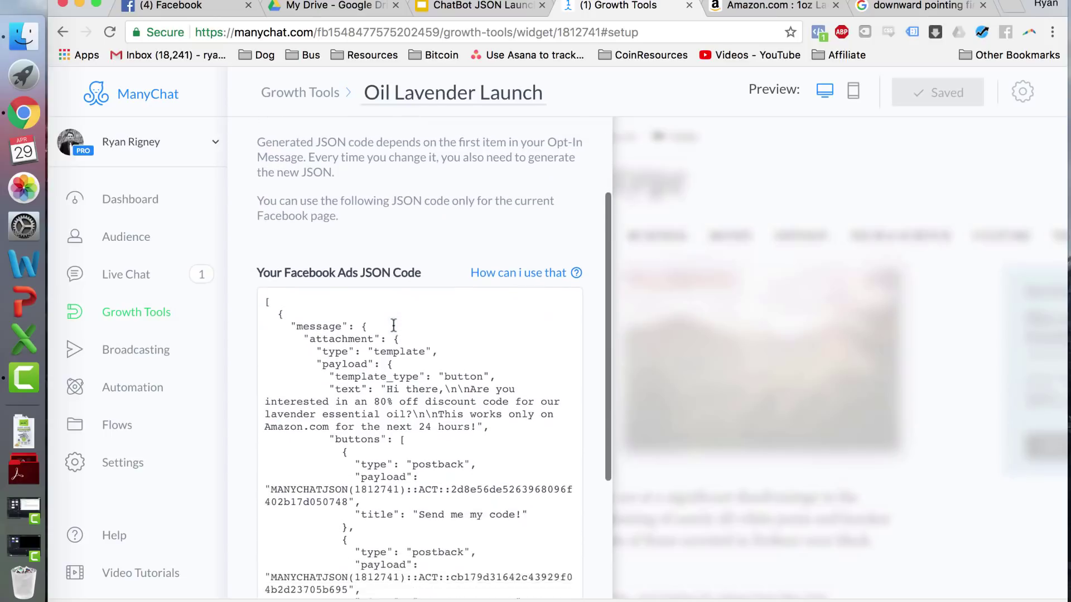
{"action": "scroll", "coordinate": [394, 325], "scroll_direction": "down", "scroll_amount": 5}
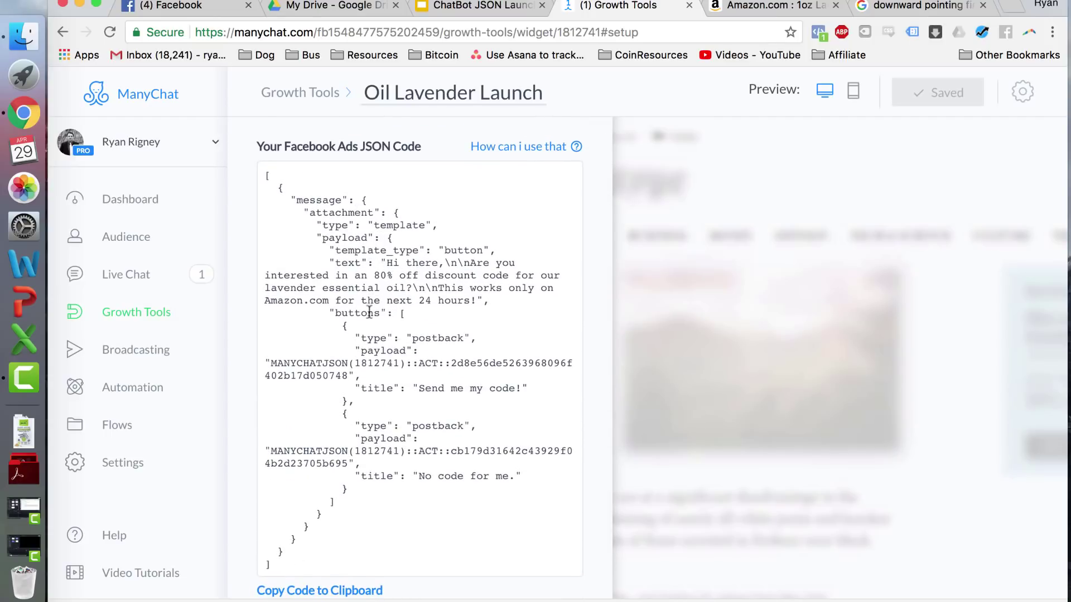
{"action": "left_click", "coordinate": [330, 592]}
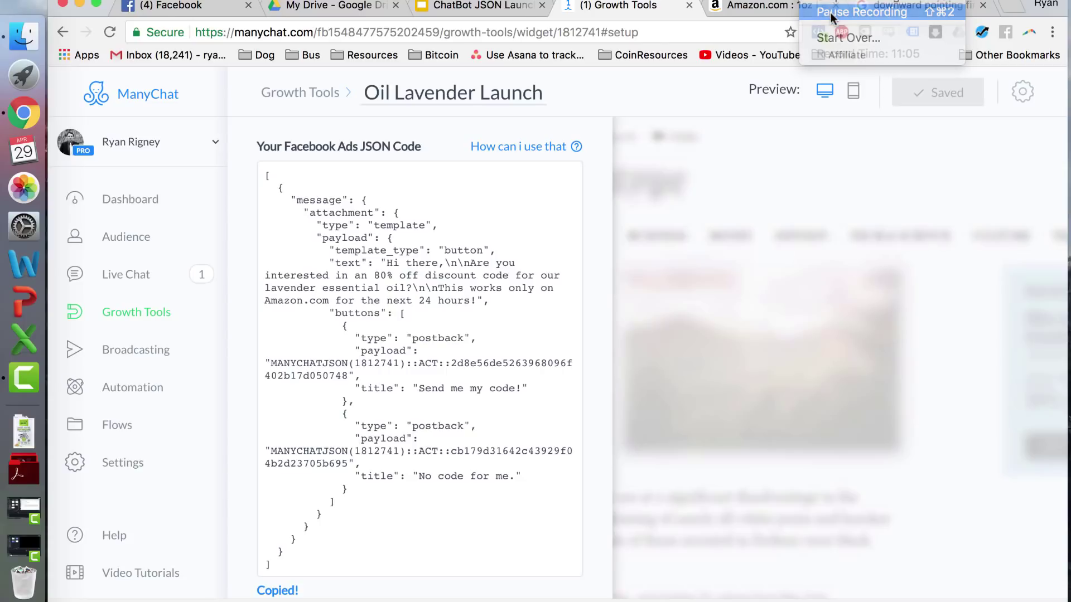
In Facebook Ads Manager, create a campaign with the Messages objective named "Lavender Essential Oil RANK" and continue to the ad set
{"action": "left_click", "coordinate": [903, 10]}
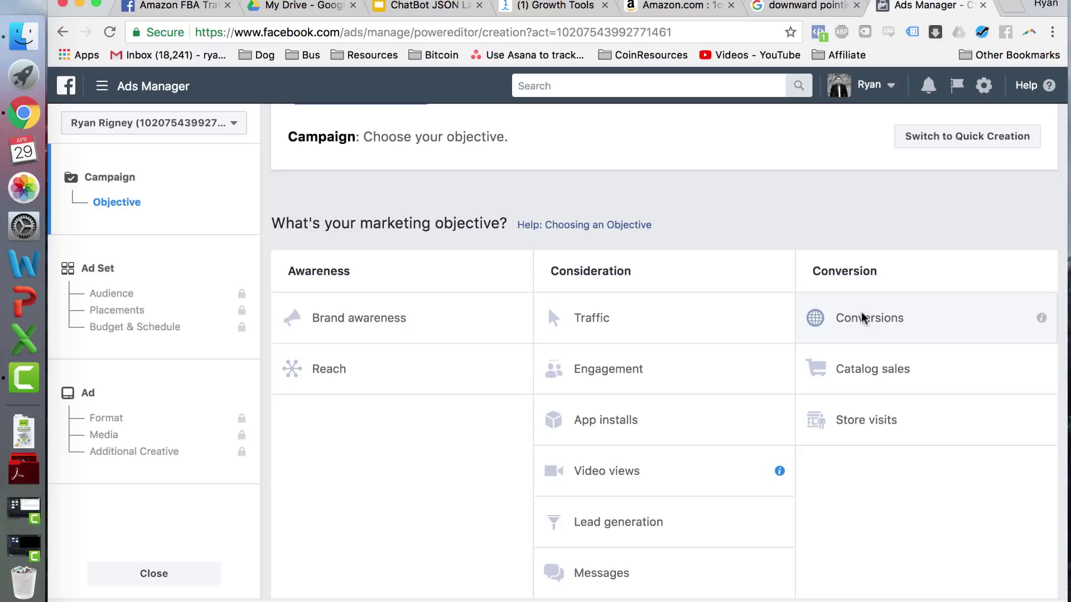
{"action": "left_click", "coordinate": [598, 575]}
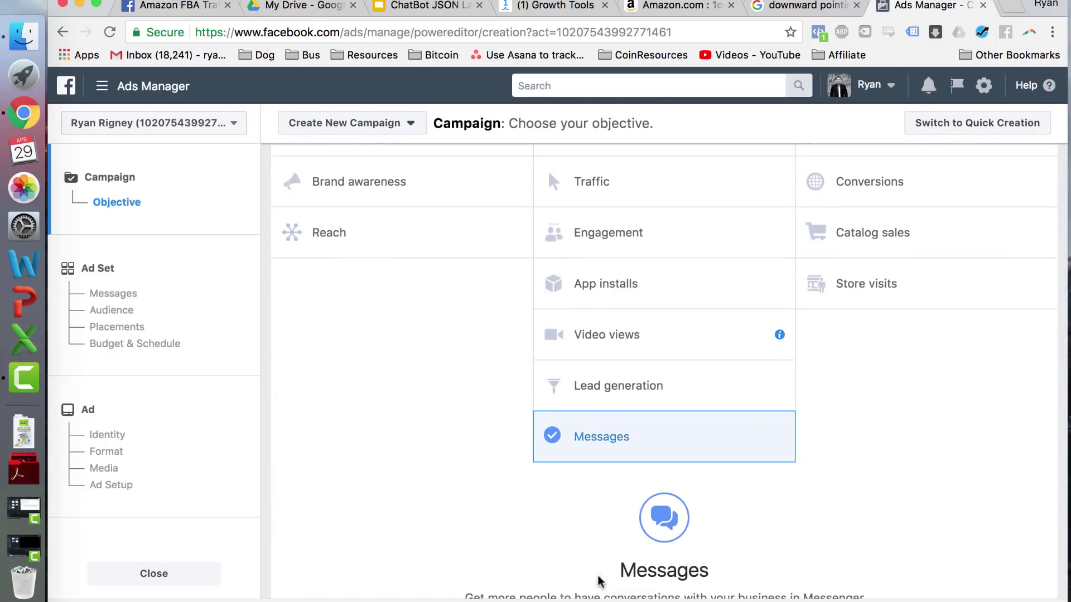
{"action": "scroll", "coordinate": [483, 497], "scroll_direction": "down", "scroll_amount": 5}
{"action": "double_click", "coordinate": [666, 476]}
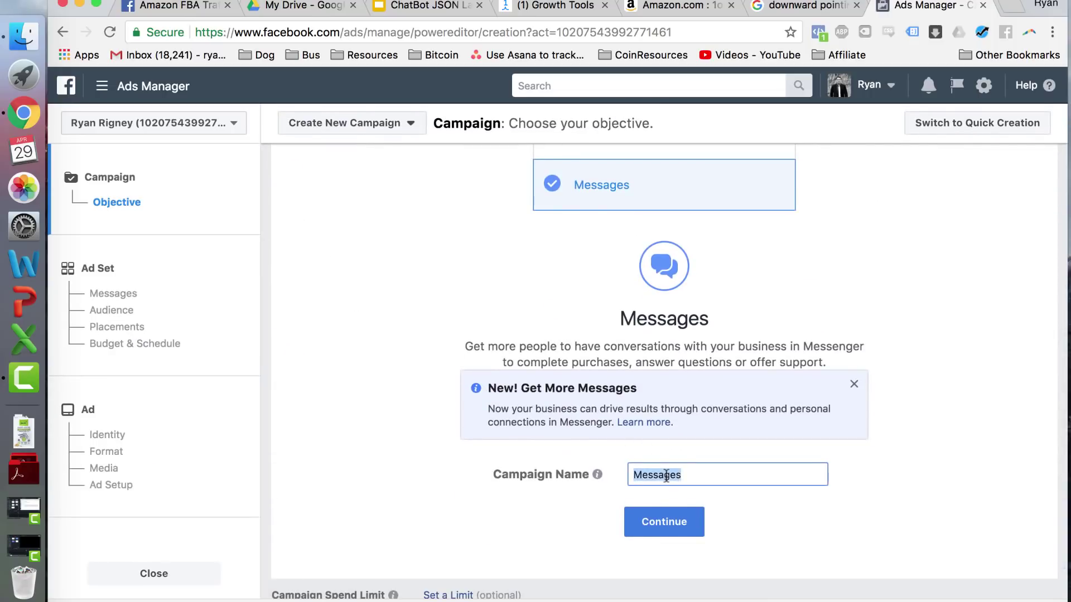
{"action": "type", "text": "Lavender Essential "}
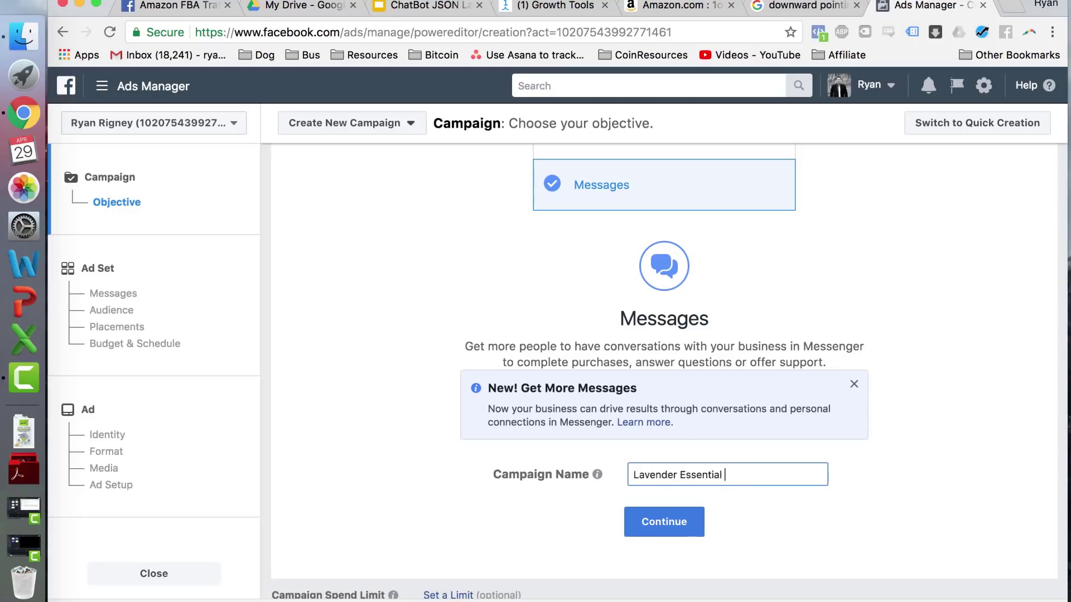
{"action": "type", "text": "Oil RANK"}
{"action": "left_click", "coordinate": [667, 527]}
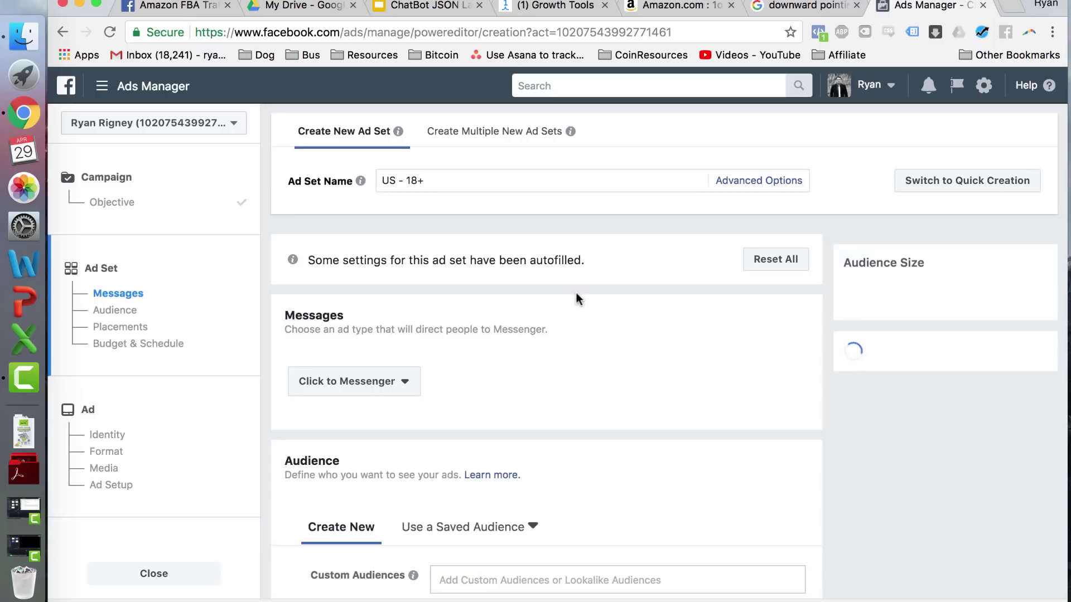
Look over the ad set's audience, placements, and budget and schedule settings
{"action": "scroll", "coordinate": [597, 349], "scroll_direction": "down", "scroll_amount": 1}
{"action": "scroll", "coordinate": [597, 350], "scroll_direction": "down", "scroll_amount": 1}
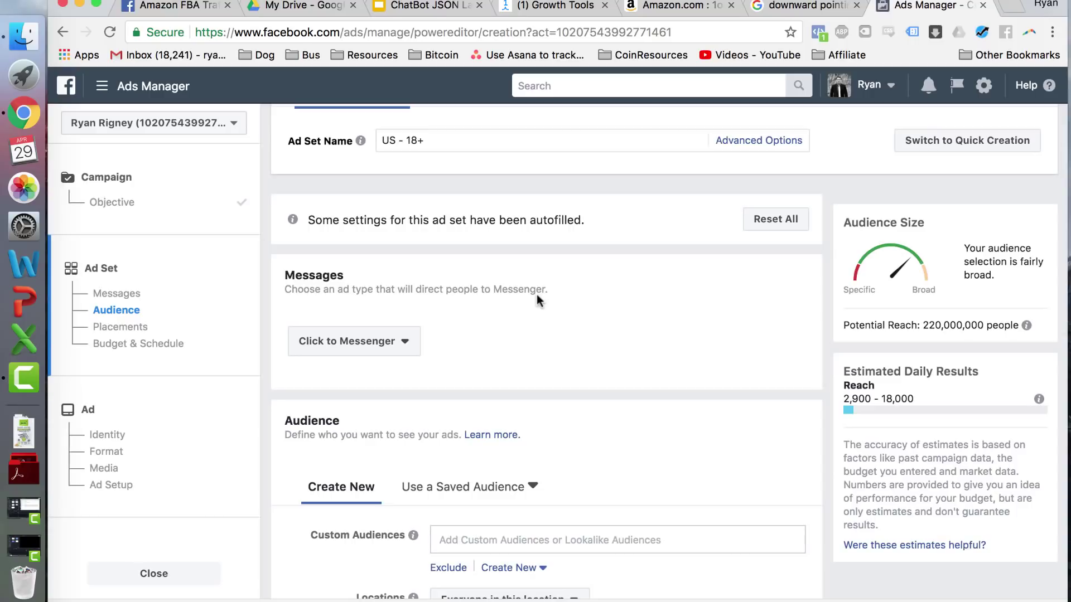
{"action": "scroll", "coordinate": [536, 294], "scroll_direction": "down", "scroll_amount": 10}
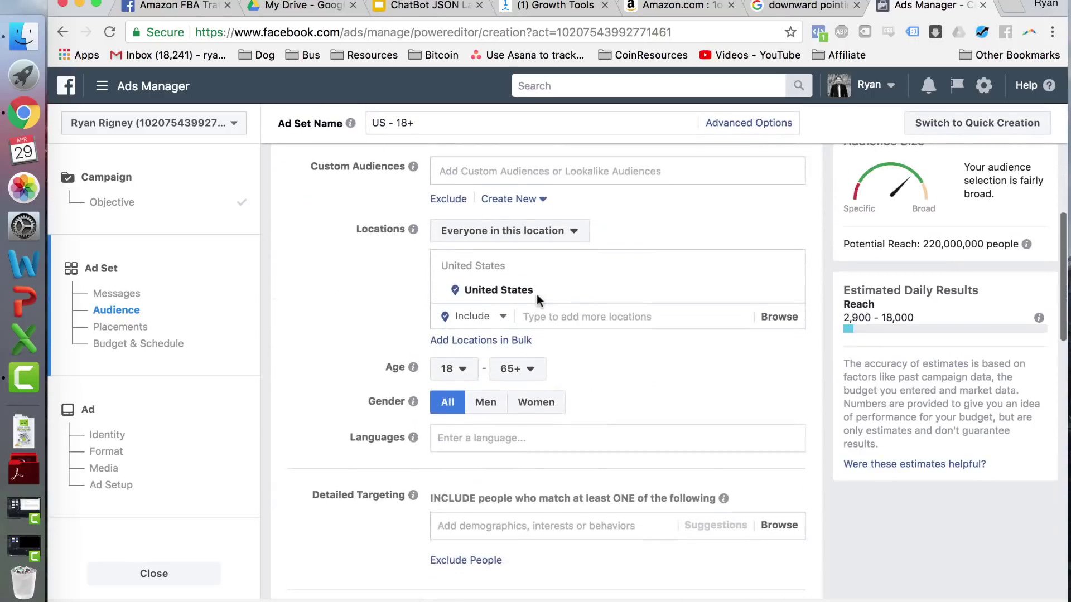
{"action": "scroll", "coordinate": [536, 295], "scroll_direction": "down", "scroll_amount": 12}
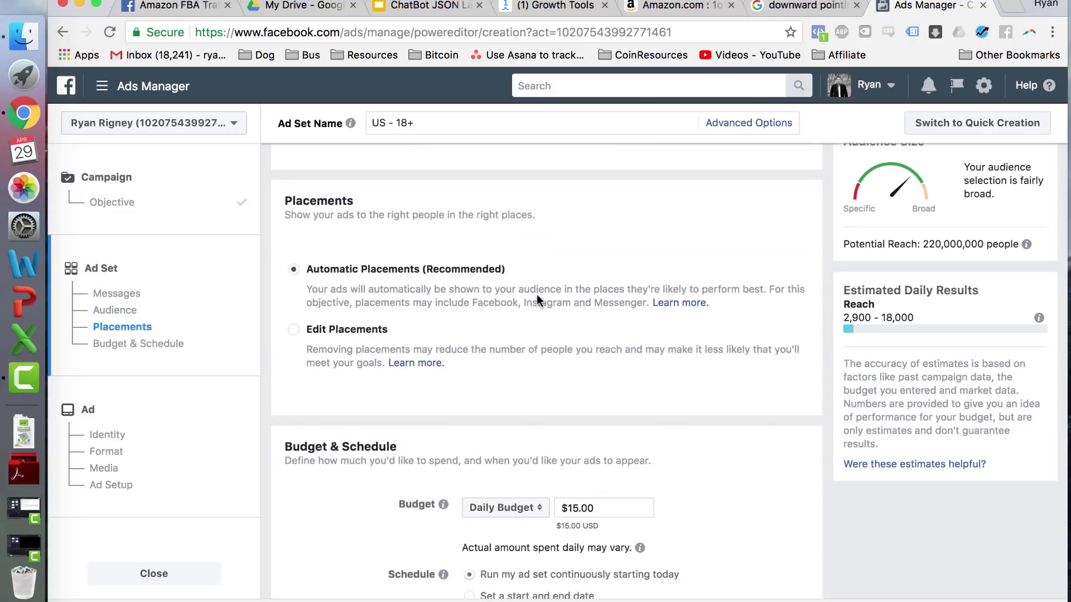
{"action": "scroll", "coordinate": [537, 294], "scroll_direction": "down", "scroll_amount": 10}
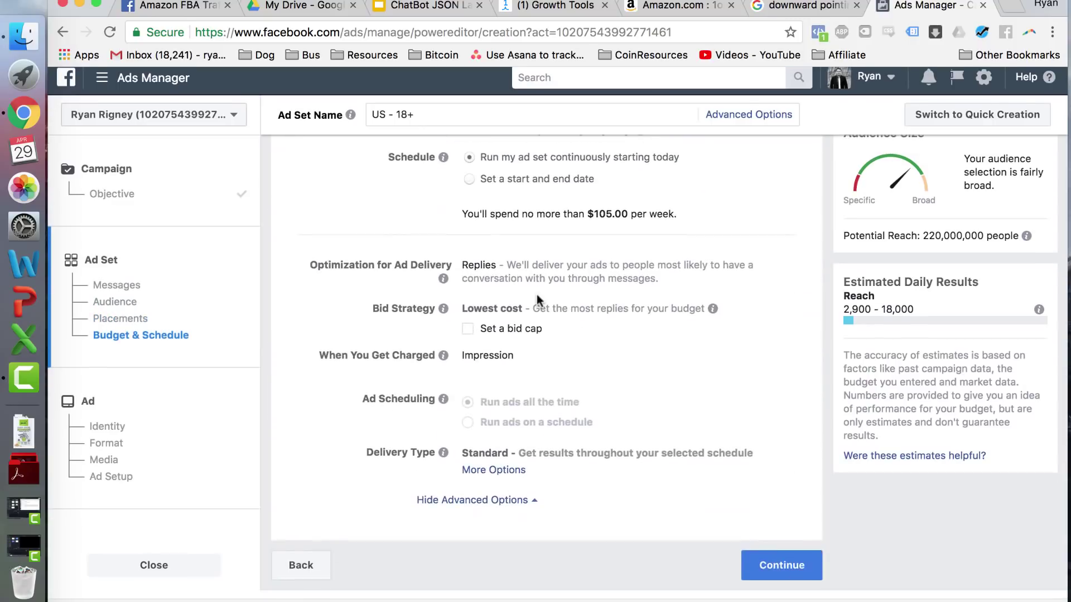
{"action": "scroll", "coordinate": [677, 399], "scroll_direction": "up", "scroll_amount": 20}
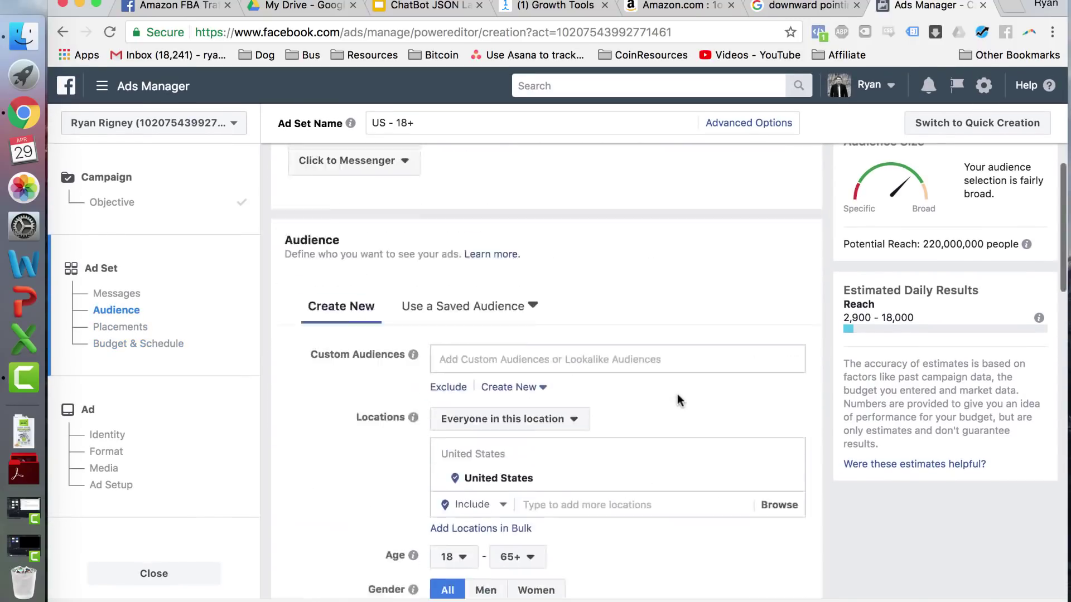
{"action": "scroll", "coordinate": [620, 342], "scroll_direction": "up", "scroll_amount": 1}
{"action": "scroll", "coordinate": [620, 342], "scroll_direction": "down", "scroll_amount": 4}
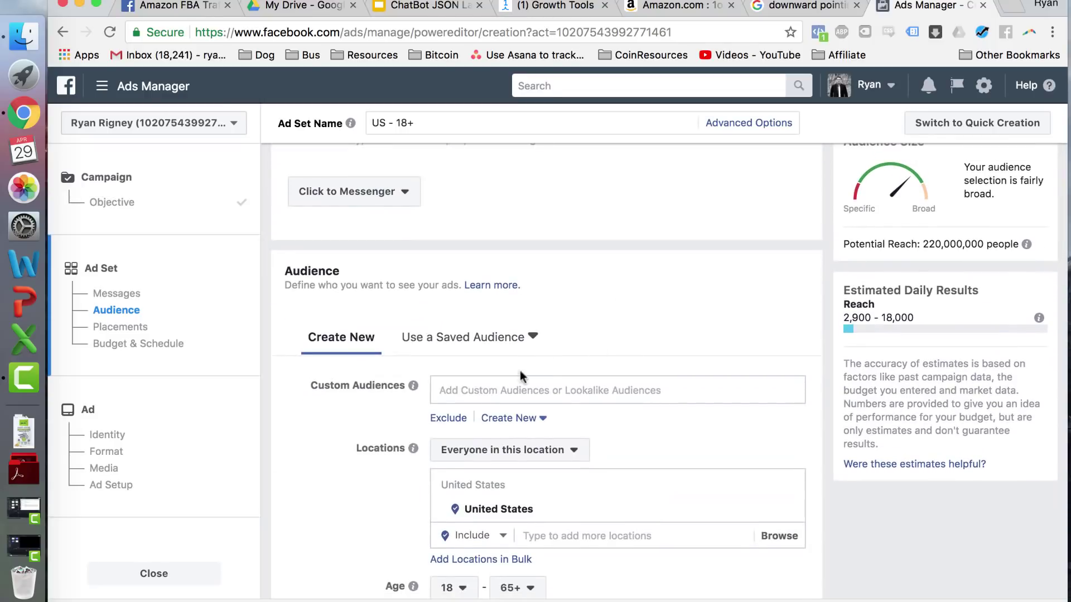
{"action": "left_click", "coordinate": [470, 393]}
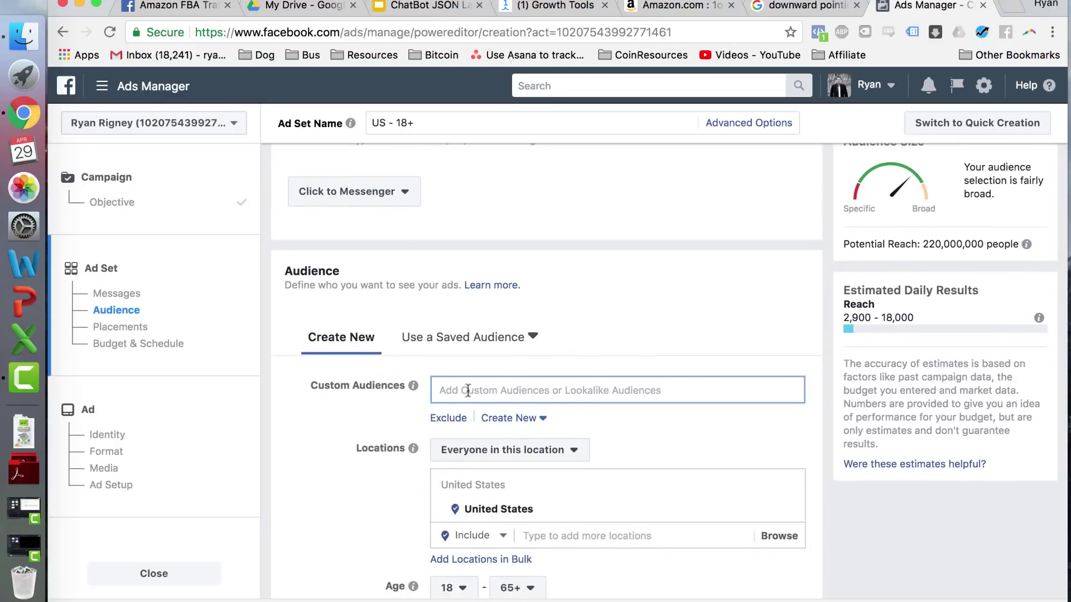
{"action": "left_click", "coordinate": [356, 410]}
Accept the ad set's United States audience, automatic placements and $15.00 daily budget, and continue to the ad
{"action": "scroll", "coordinate": [356, 412], "scroll_direction": "down", "scroll_amount": 5}
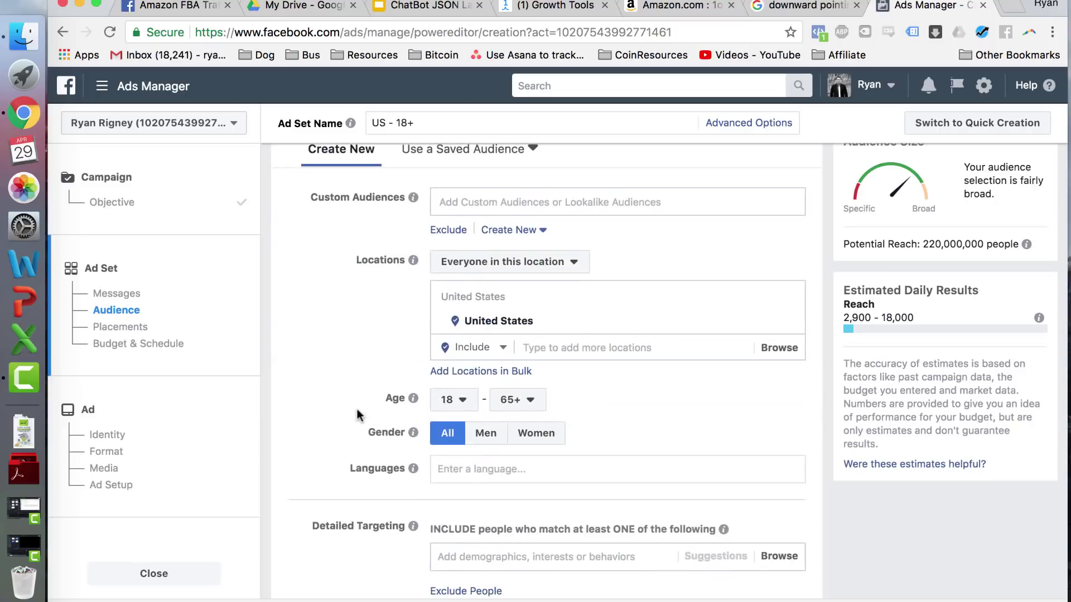
{"action": "scroll", "coordinate": [356, 411], "scroll_direction": "down", "scroll_amount": 5}
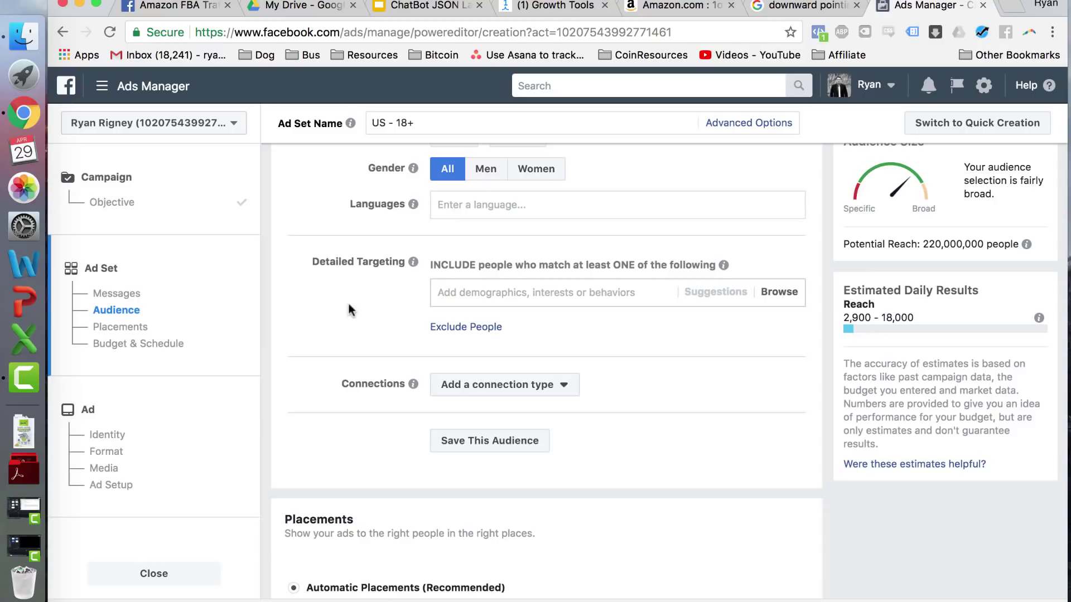
{"action": "scroll", "coordinate": [348, 309], "scroll_direction": "down", "scroll_amount": 3}
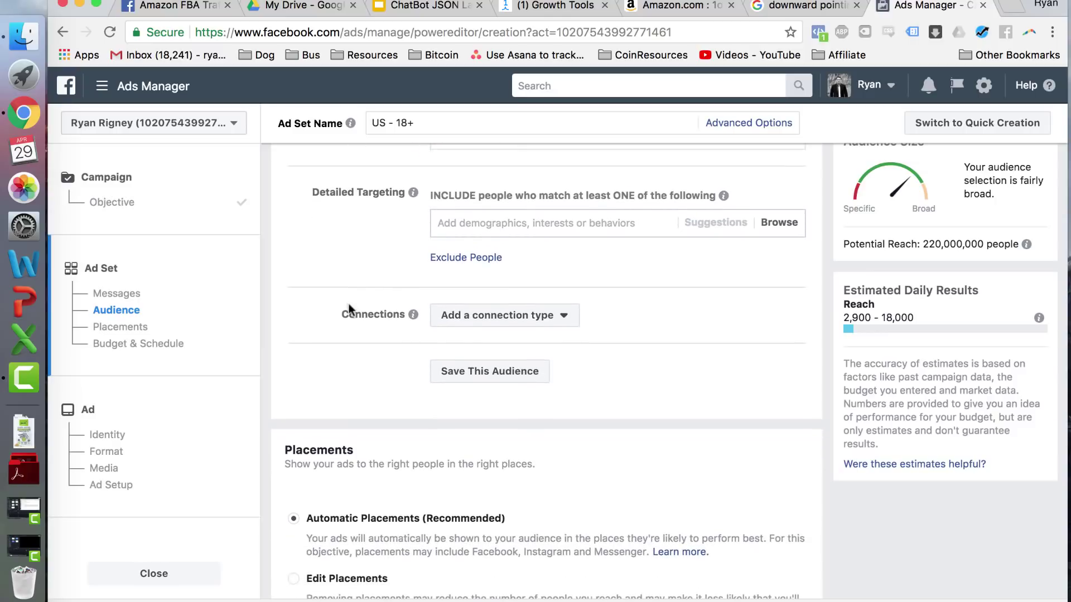
{"action": "scroll", "coordinate": [348, 309], "scroll_direction": "down", "scroll_amount": 2}
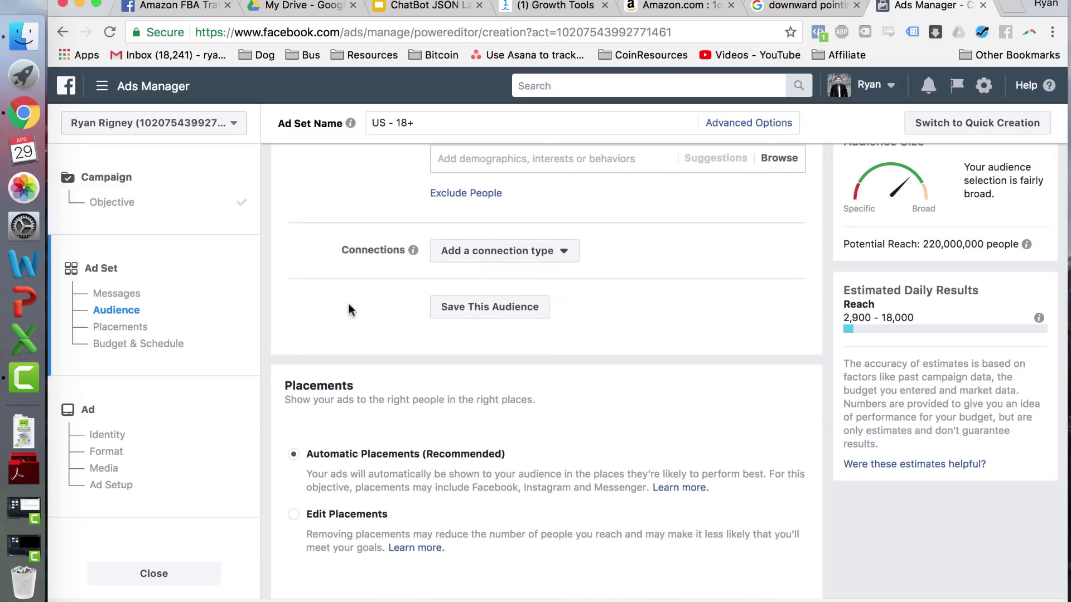
{"action": "scroll", "coordinate": [347, 309], "scroll_direction": "down", "scroll_amount": 1}
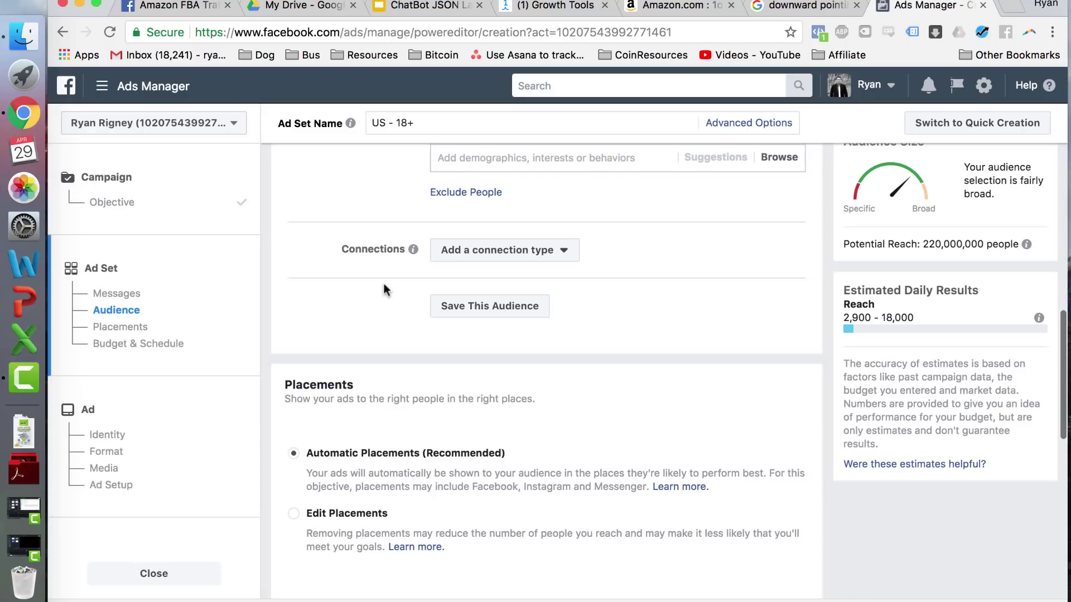
{"action": "scroll", "coordinate": [384, 286], "scroll_direction": "down", "scroll_amount": 1}
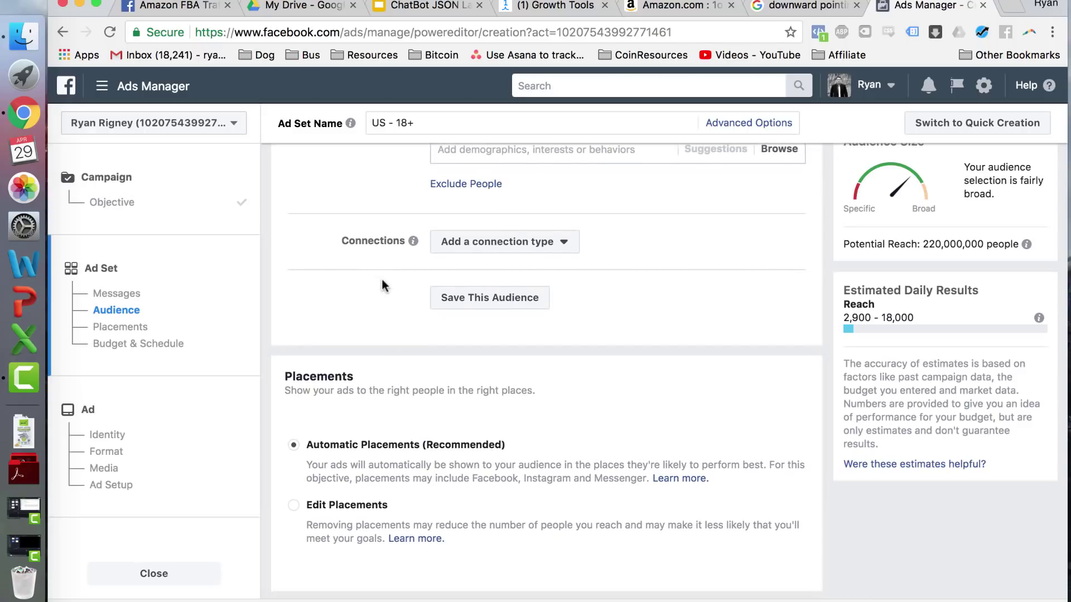
{"action": "scroll", "coordinate": [382, 286], "scroll_direction": "down", "scroll_amount": 4}
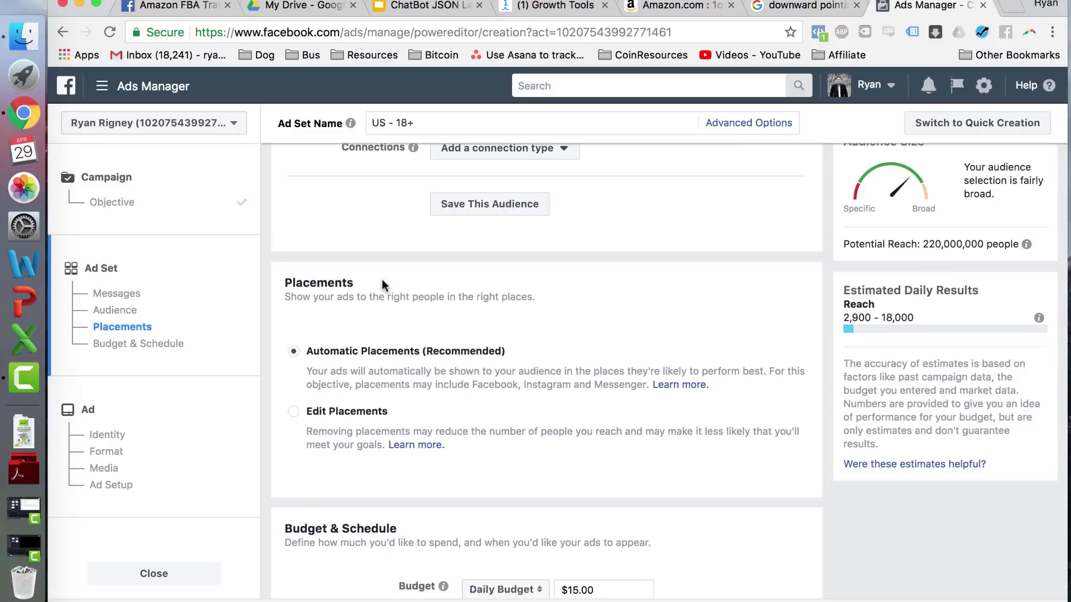
{"action": "scroll", "coordinate": [382, 280], "scroll_direction": "down", "scroll_amount": 10}
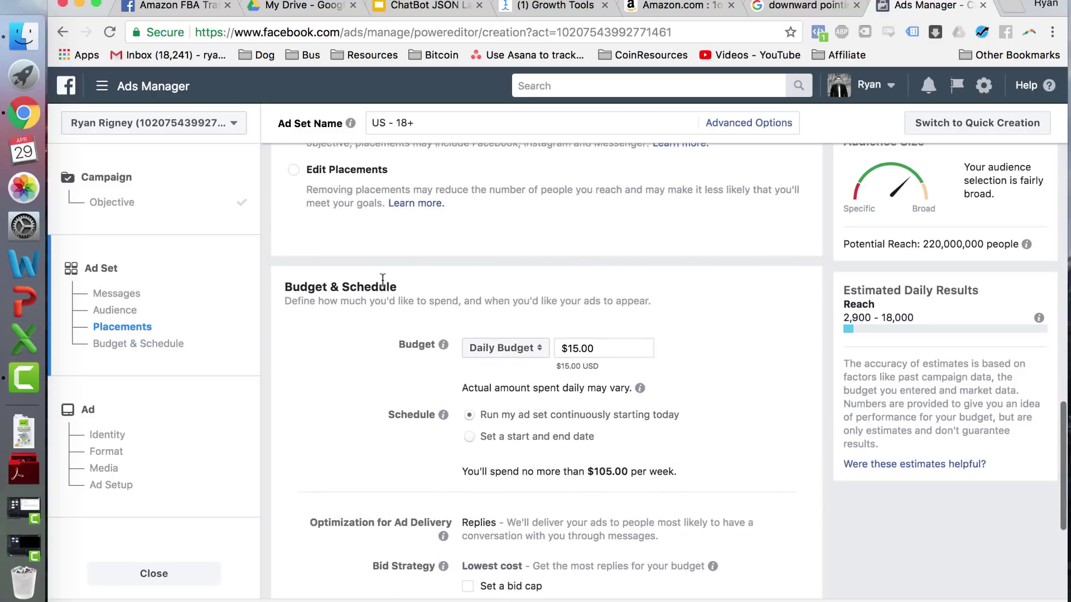
{"action": "scroll", "coordinate": [382, 282], "scroll_direction": "down", "scroll_amount": 7}
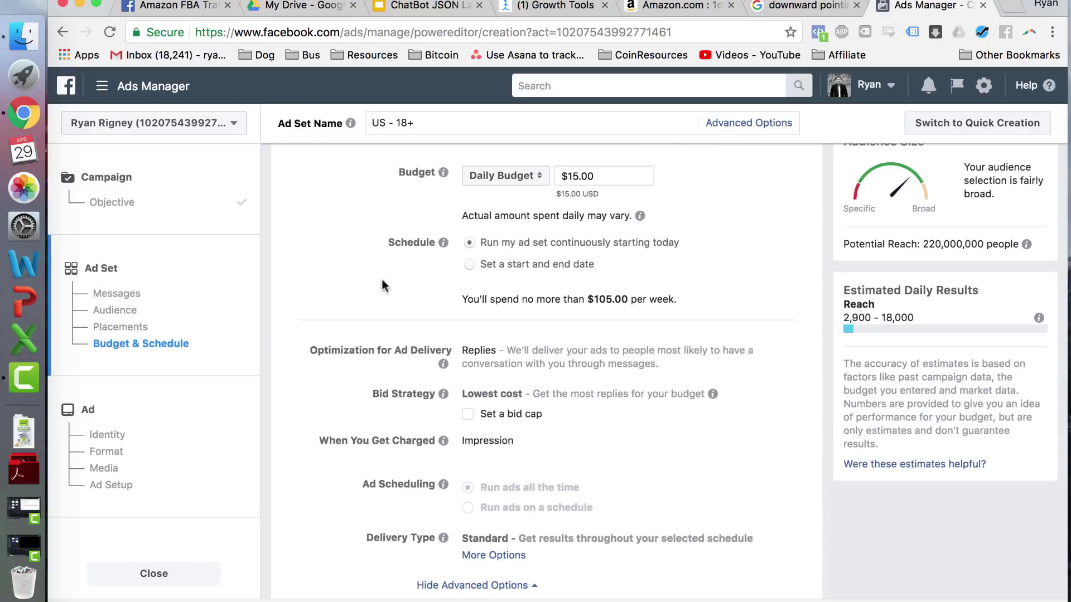
{"action": "scroll", "coordinate": [382, 285], "scroll_direction": "down", "scroll_amount": 3}
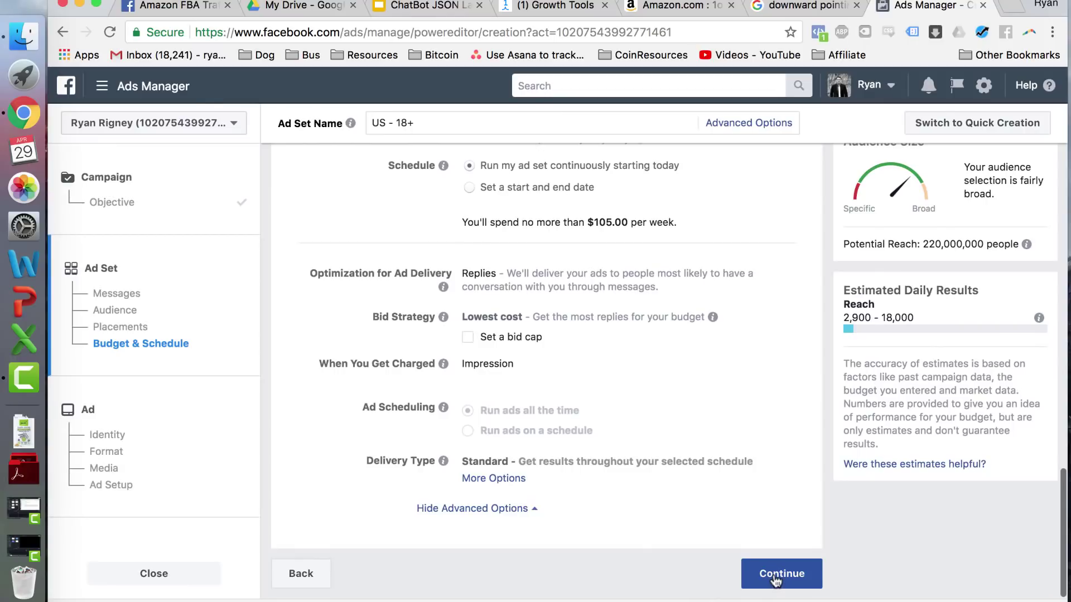
{"action": "left_click", "coordinate": [775, 580]}
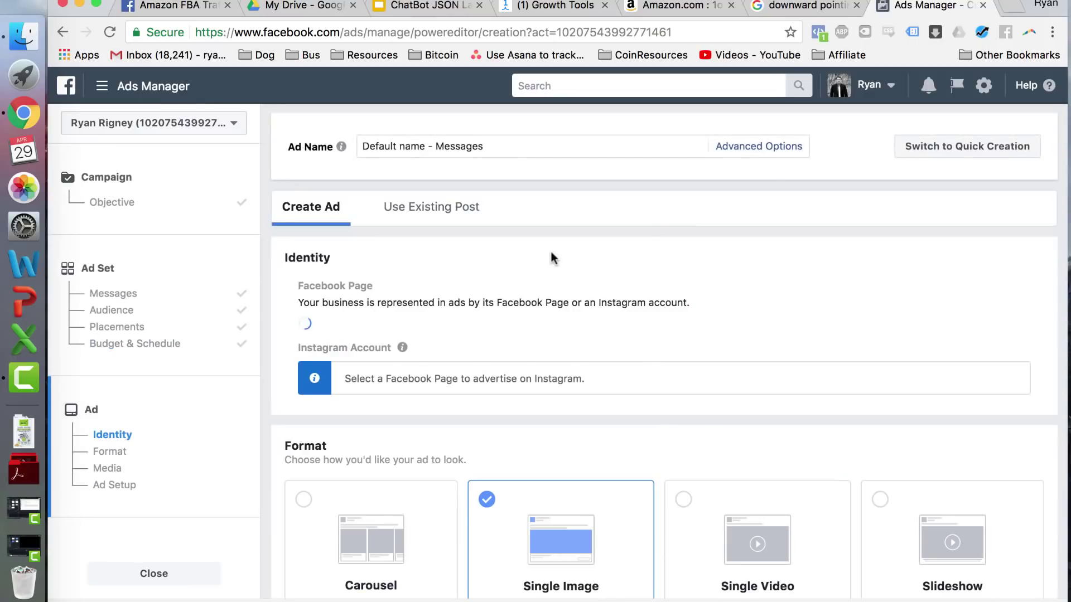
Choose Single Video as the ad's format
{"action": "scroll", "coordinate": [551, 257], "scroll_direction": "down", "scroll_amount": 5}
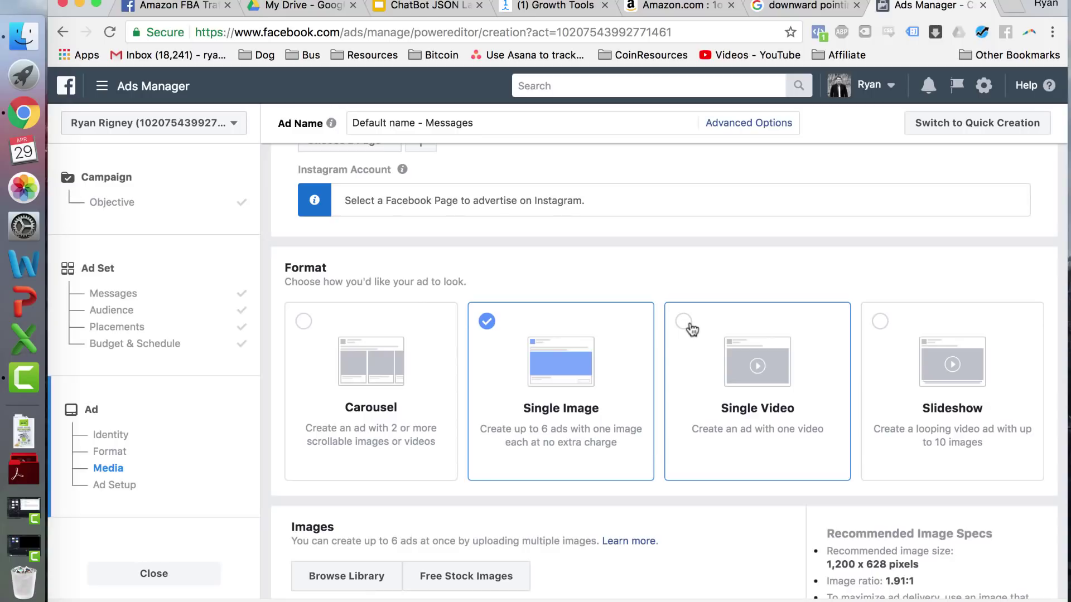
{"action": "scroll", "coordinate": [672, 279], "scroll_direction": "down", "scroll_amount": 2}
{"action": "left_click", "coordinate": [683, 269]}
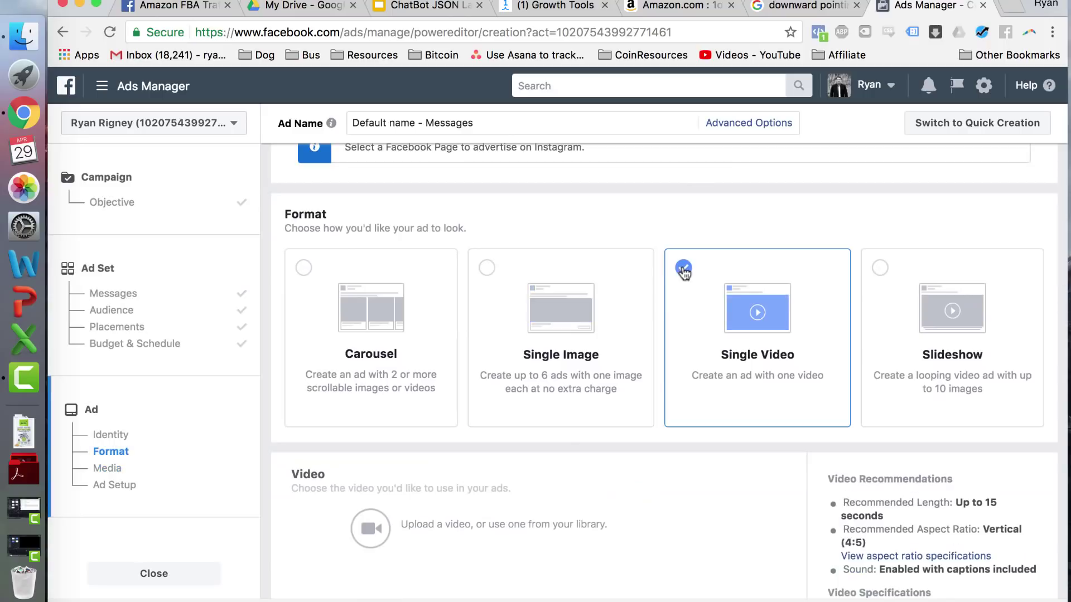
Open the ad's Messenger setup for editing and show its JSON version
{"action": "scroll", "coordinate": [591, 180], "scroll_direction": "down", "scroll_amount": 6}
{"action": "scroll", "coordinate": [628, 336], "scroll_direction": "down", "scroll_amount": 3}
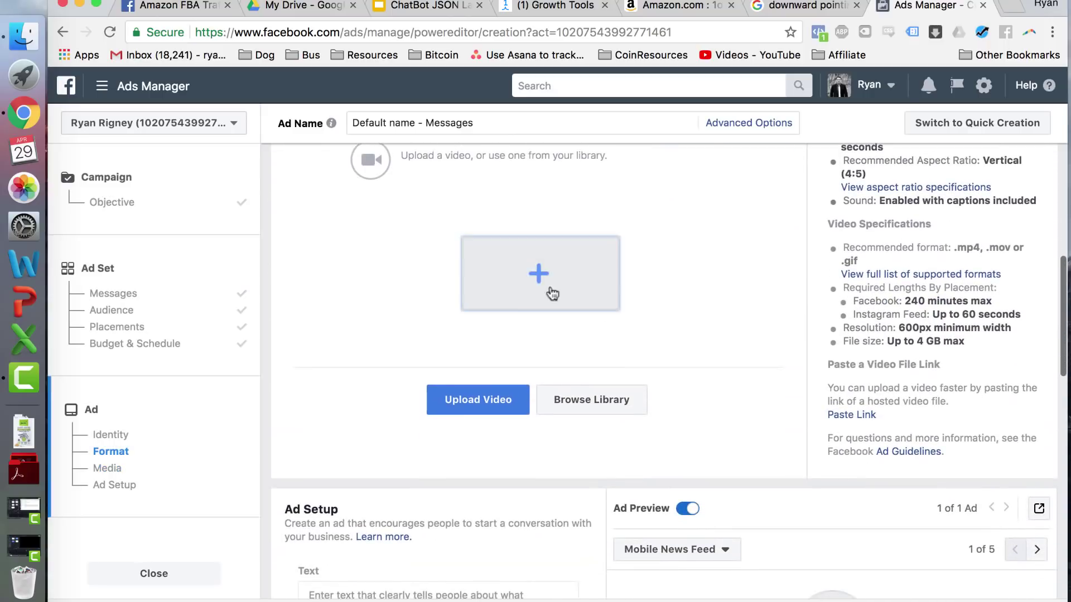
{"action": "scroll", "coordinate": [717, 299], "scroll_direction": "down", "scroll_amount": 5}
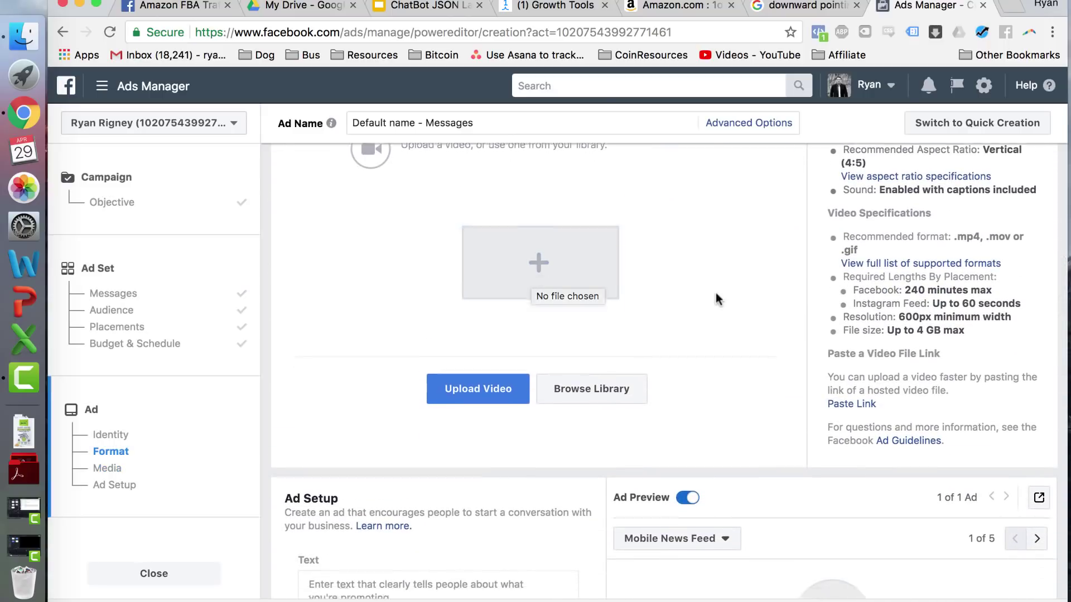
{"action": "scroll", "coordinate": [533, 276], "scroll_direction": "down", "scroll_amount": 4}
{"action": "scroll", "coordinate": [532, 272], "scroll_direction": "down", "scroll_amount": 5}
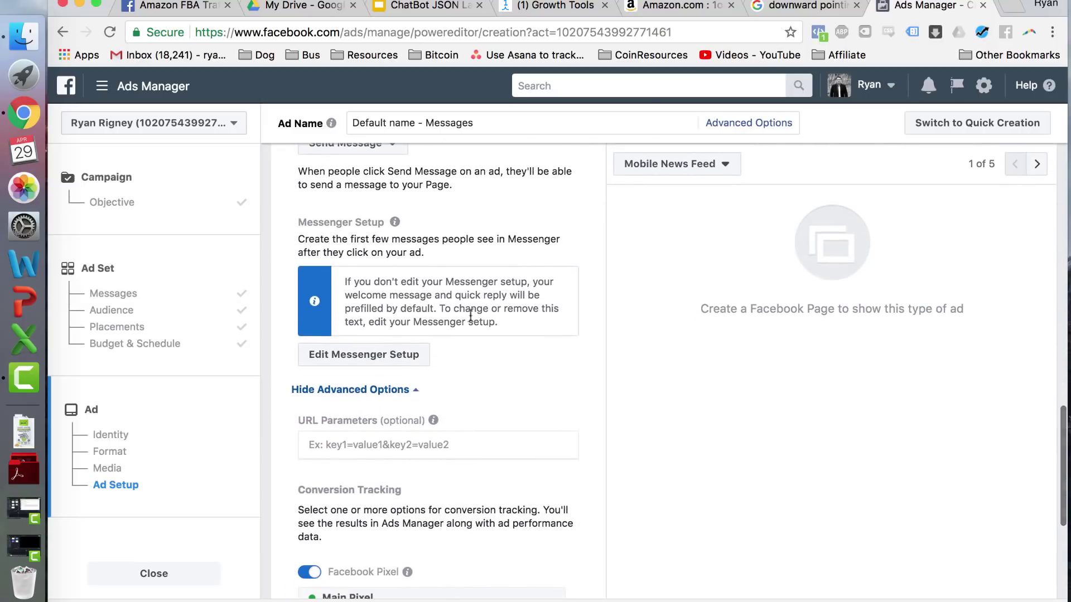
{"action": "scroll", "coordinate": [471, 380], "scroll_direction": "down", "scroll_amount": 1}
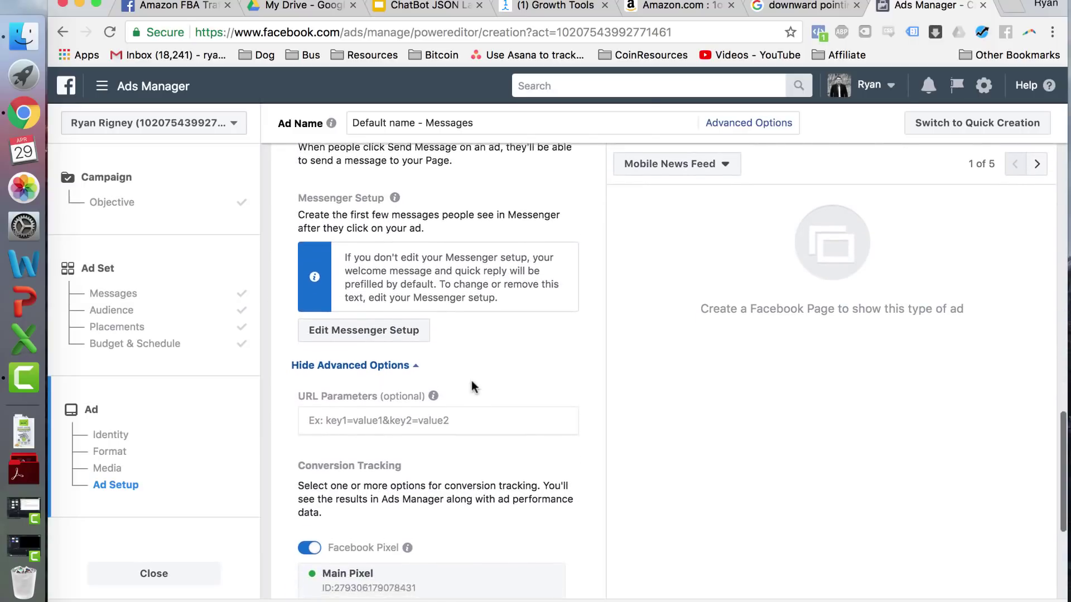
{"action": "left_click", "coordinate": [383, 327]}
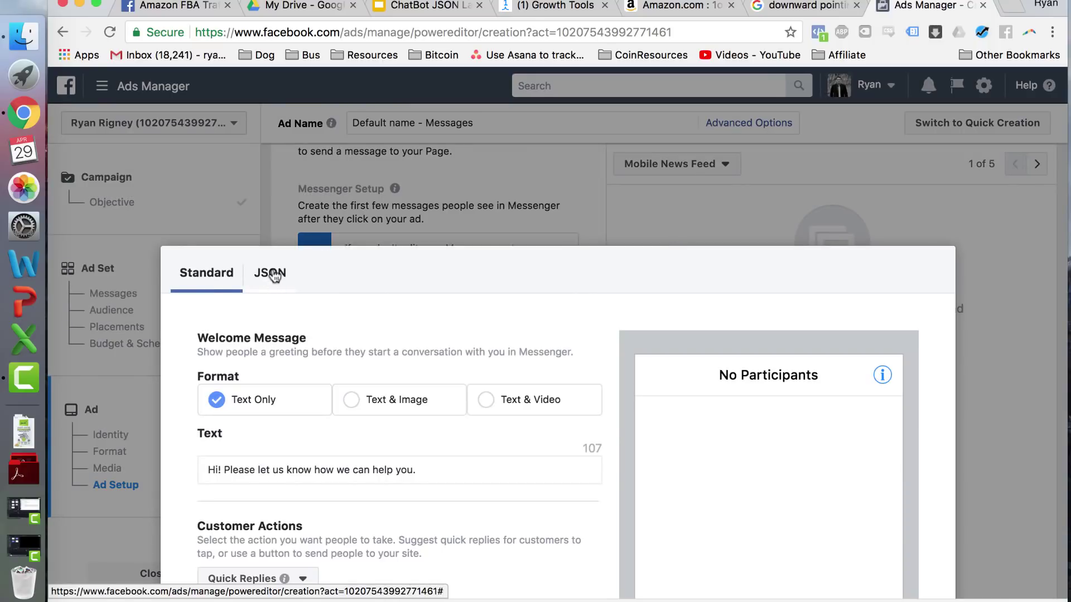
{"action": "left_click", "coordinate": [273, 275]}
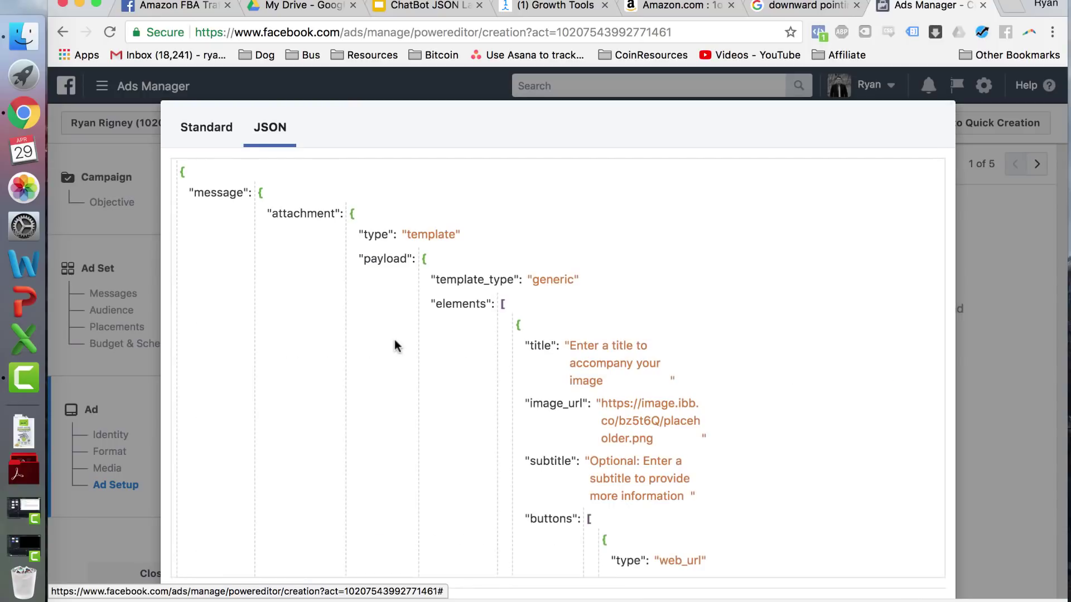
Replace all of the sample JSON in the Messenger setup with the copied ManyChat code and finish the setup
{"action": "scroll", "coordinate": [363, 315], "scroll_direction": "down", "scroll_amount": 5}
{"action": "scroll", "coordinate": [361, 311], "scroll_direction": "up", "scroll_amount": 10}
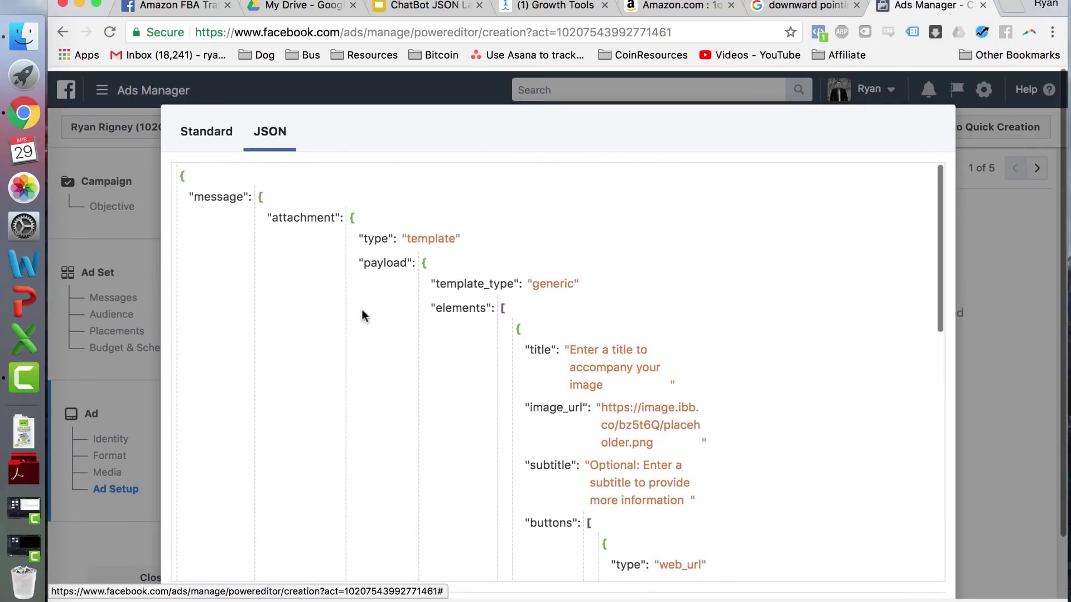
{"action": "scroll", "coordinate": [362, 310], "scroll_direction": "down", "scroll_amount": 15}
{"action": "scroll", "coordinate": [362, 313], "scroll_direction": "up", "scroll_amount": 10}
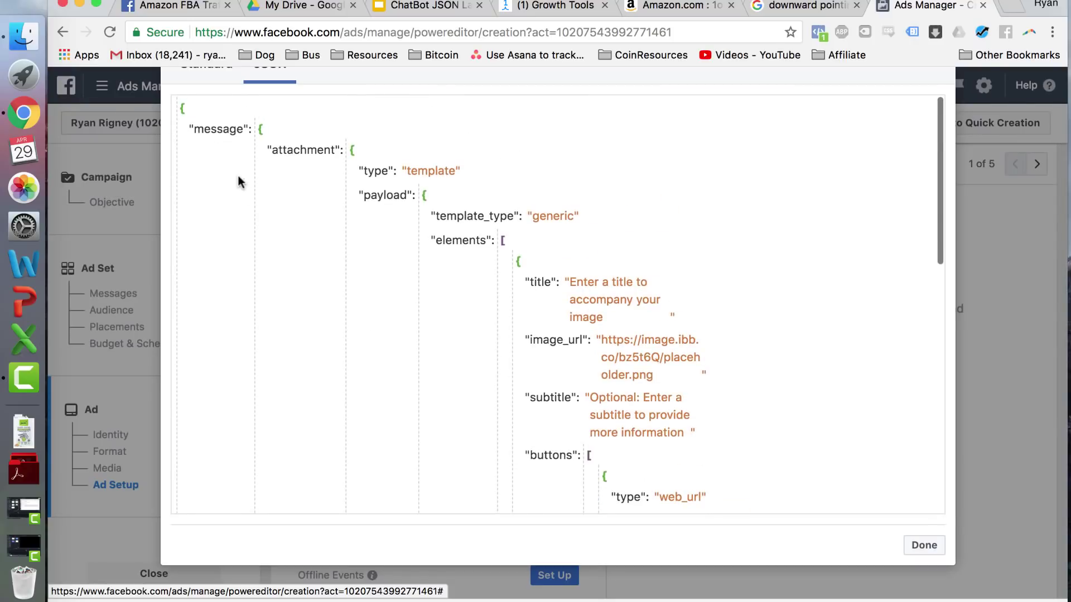
{"action": "scroll", "coordinate": [223, 179], "scroll_direction": "up", "scroll_amount": 2}
{"action": "left_click", "coordinate": [185, 174]}
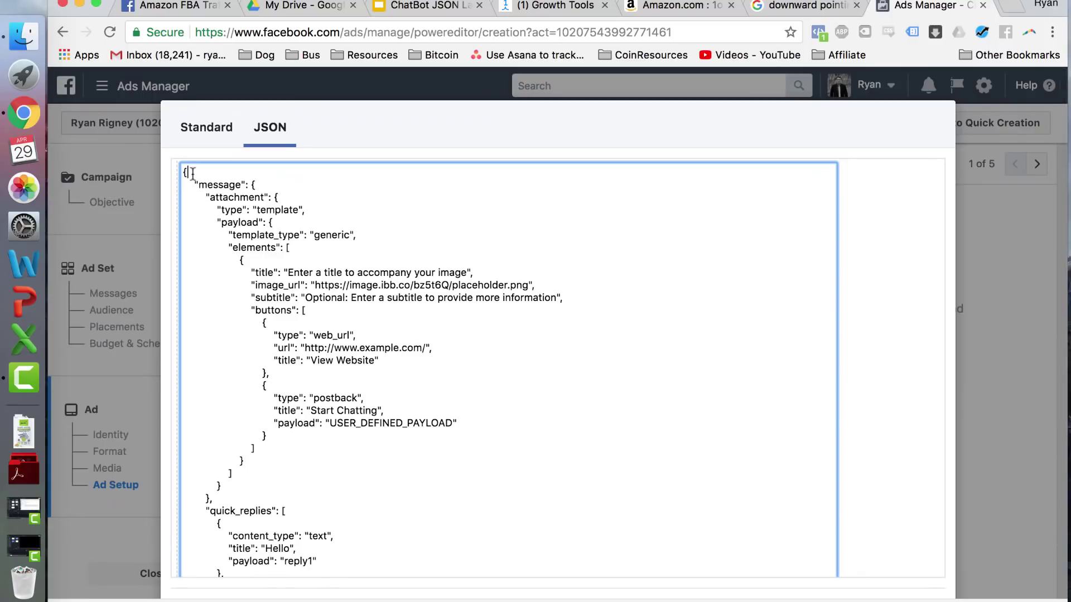
{"action": "key", "text": "super+a"}
{"action": "key", "text": "BackSpace"}
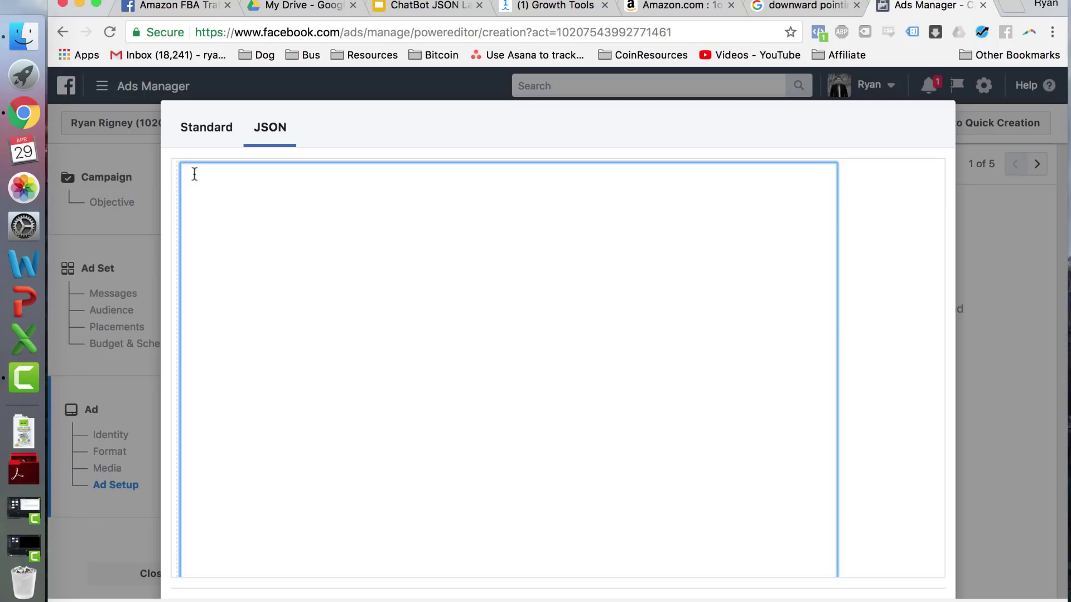
{"action": "key", "text": "super+v"}
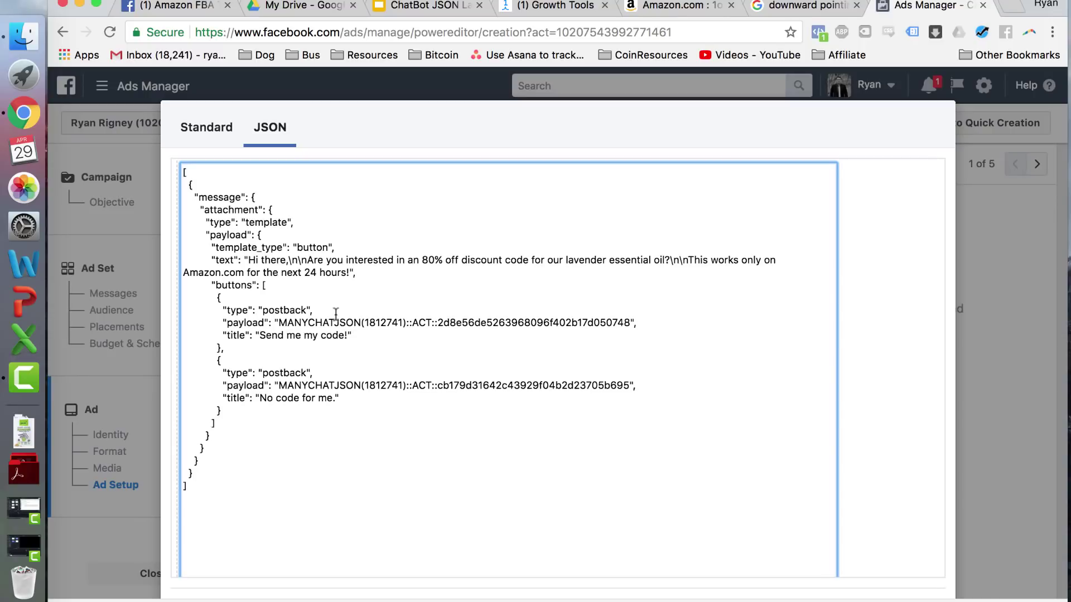
{"action": "scroll", "coordinate": [462, 279], "scroll_direction": "down", "scroll_amount": 10}
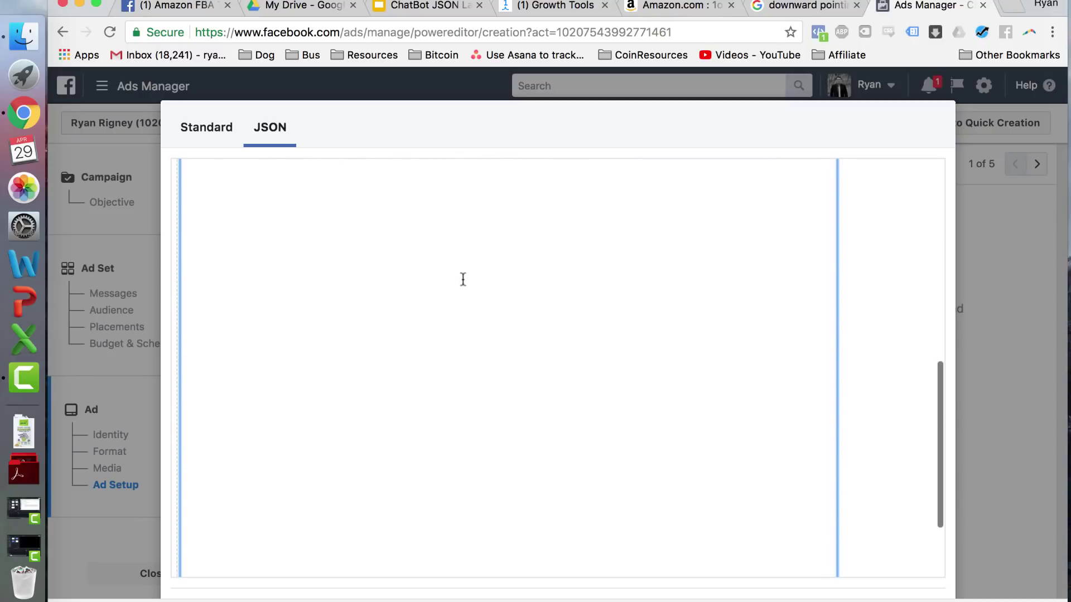
{"action": "scroll", "coordinate": [463, 279], "scroll_direction": "down", "scroll_amount": 4}
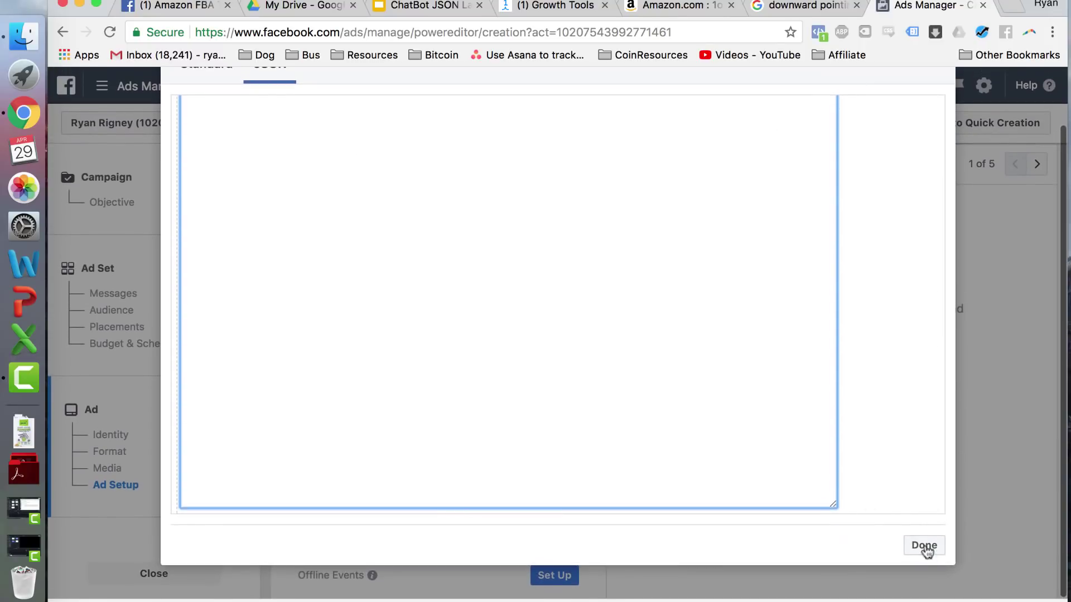
{"action": "left_click", "coordinate": [924, 547]}
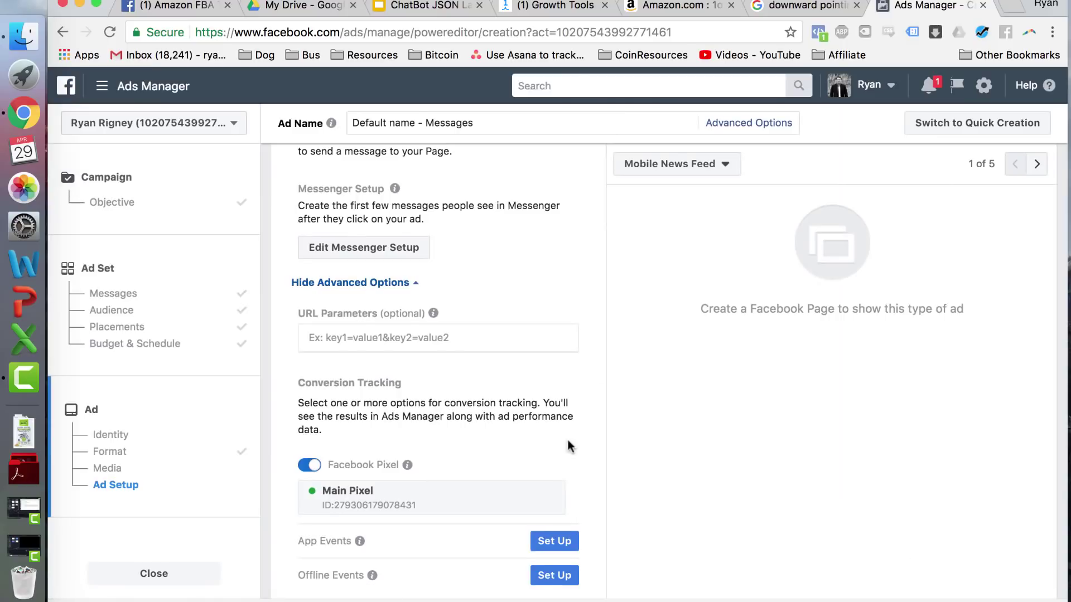
{"action": "scroll", "coordinate": [568, 440], "scroll_direction": "down", "scroll_amount": 3}
{"action": "scroll", "coordinate": [567, 441], "scroll_direction": "up", "scroll_amount": 7}
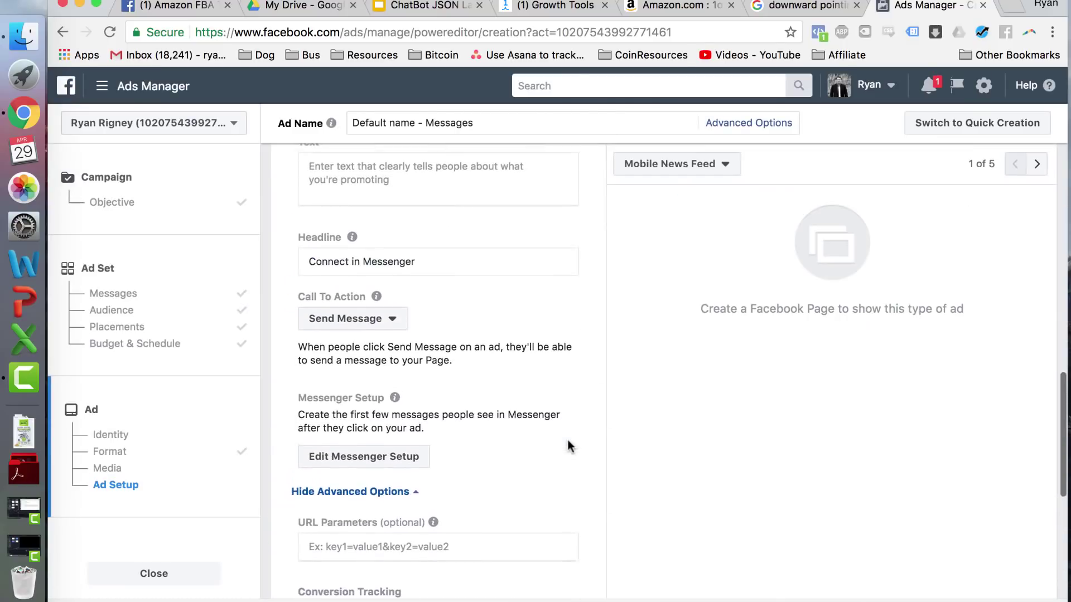
{"action": "scroll", "coordinate": [568, 445], "scroll_direction": "up", "scroll_amount": 5}
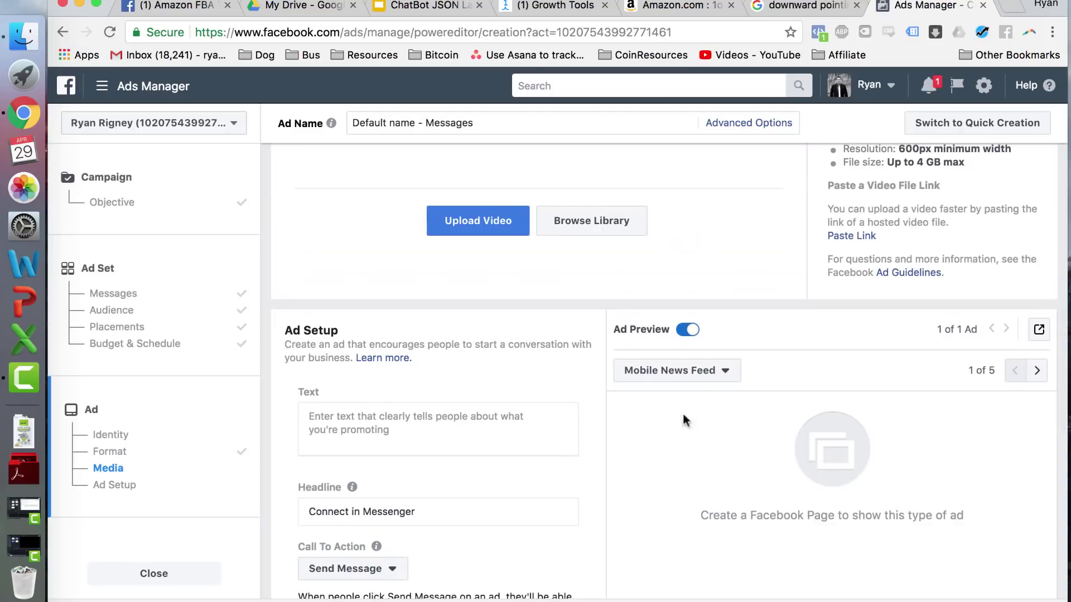
{"action": "scroll", "coordinate": [835, 503], "scroll_direction": "down", "scroll_amount": 4}
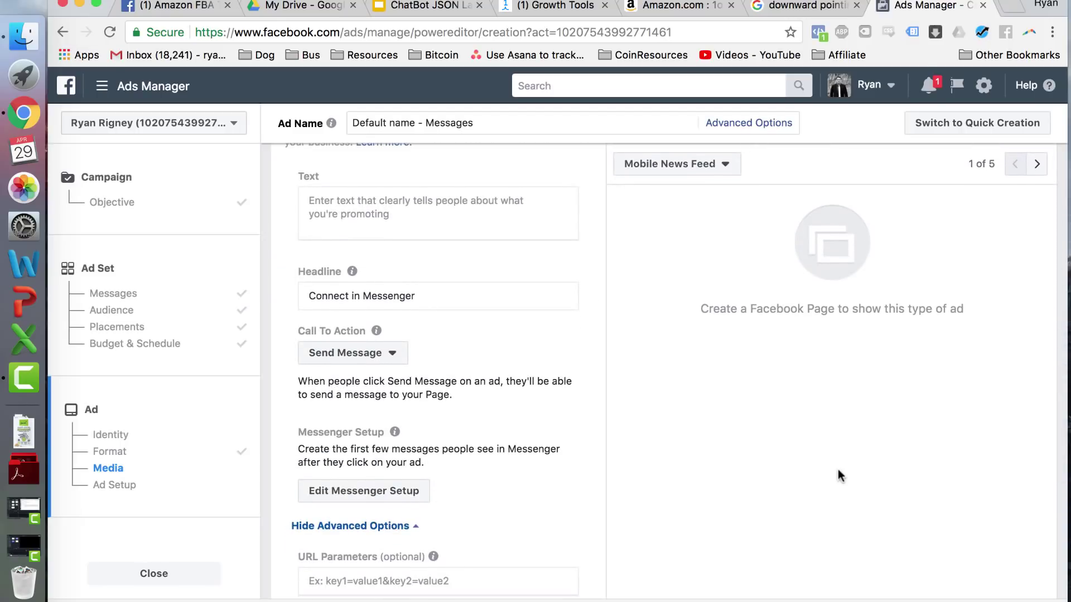
{"action": "scroll", "coordinate": [839, 471], "scroll_direction": "up", "scroll_amount": 3}
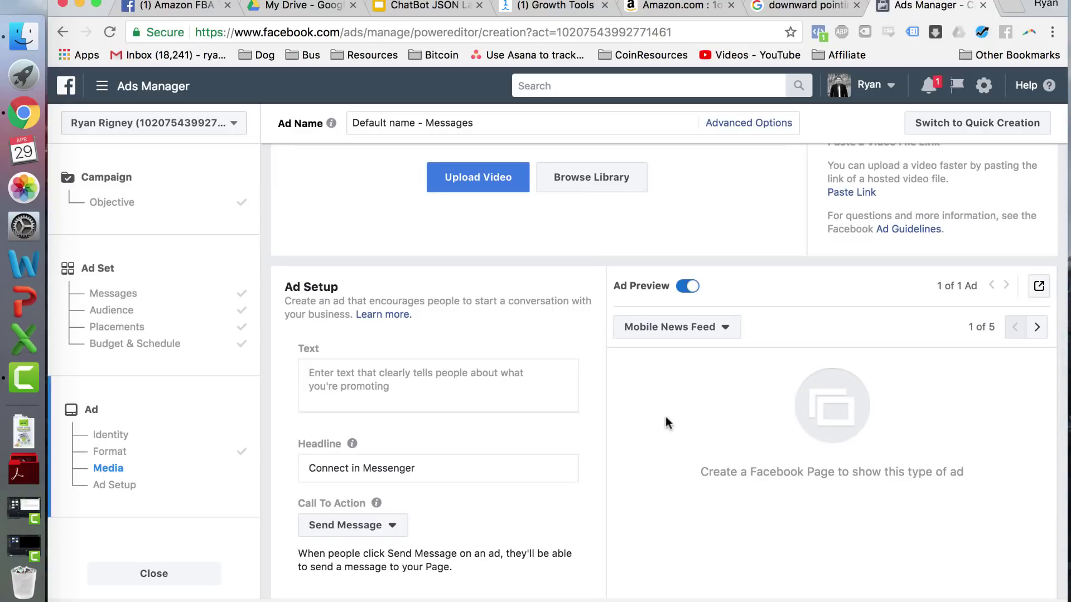
{"action": "scroll", "coordinate": [663, 417], "scroll_direction": "up", "scroll_amount": 3}
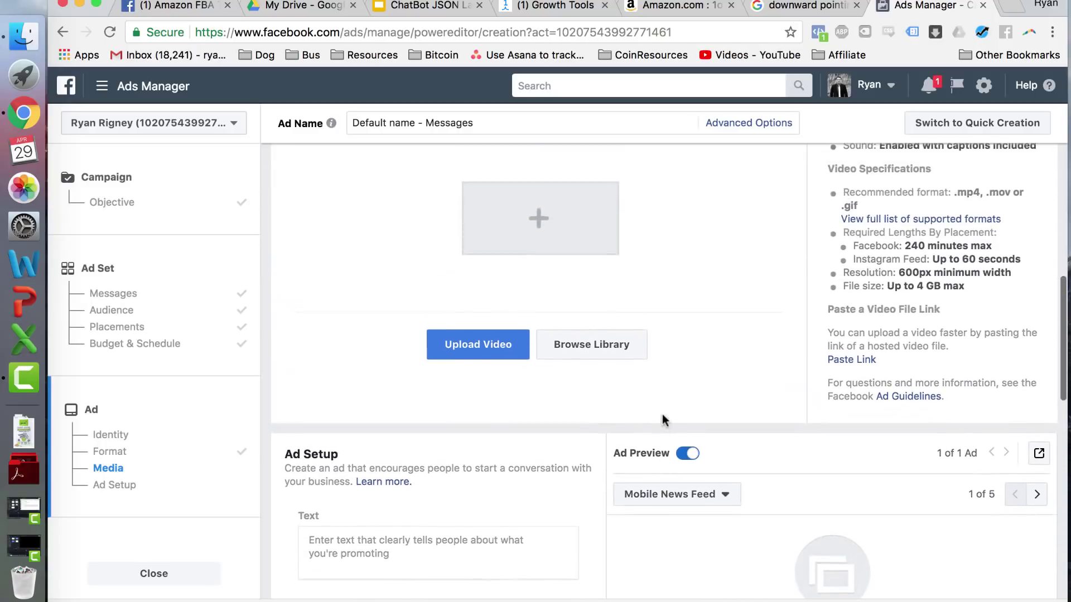
{"action": "scroll", "coordinate": [662, 419], "scroll_direction": "up", "scroll_amount": 3}
{"action": "left_click", "coordinate": [836, 3]}
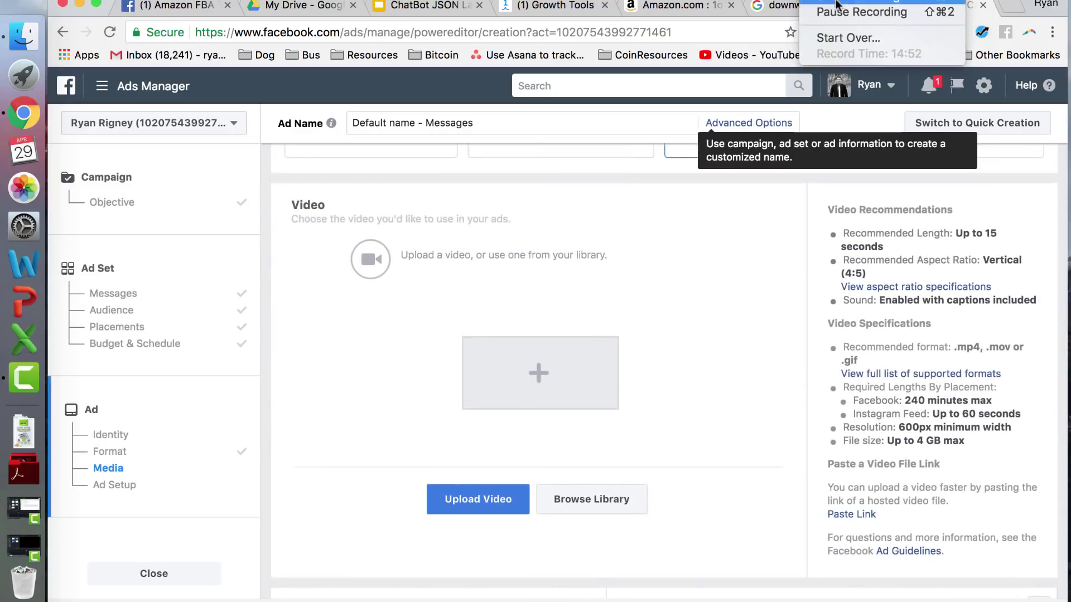
{"action": "left_click", "coordinate": [841, 12]}
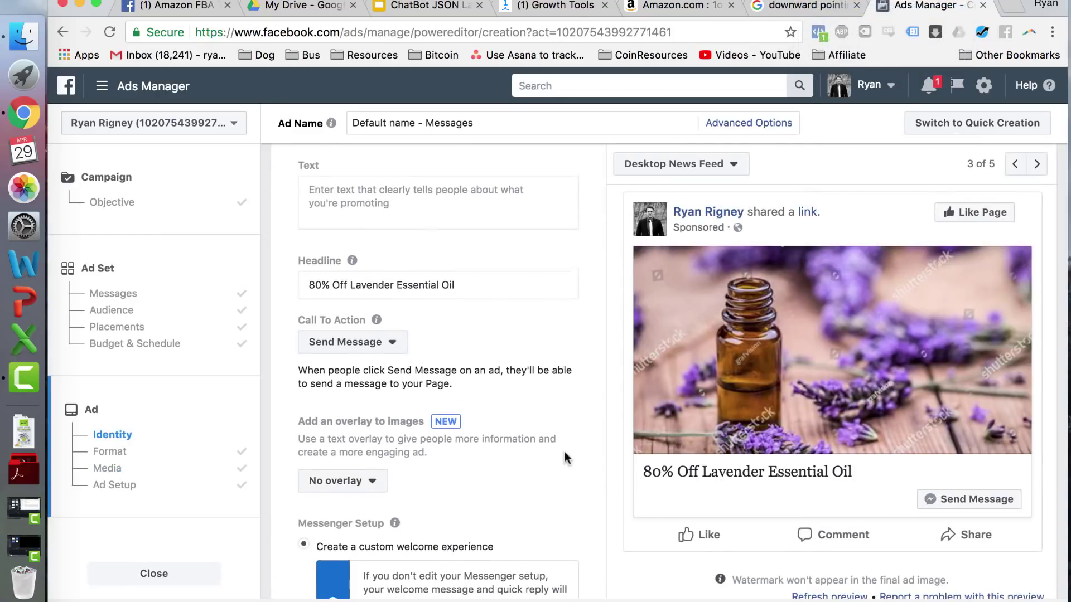
Review the ad's Facebook Page, Single Image format, lavender image, headline, Messenger setup, conversion tracking and Desktop News Feed preview
{"action": "scroll", "coordinate": [564, 458], "scroll_direction": "up", "scroll_amount": 15}
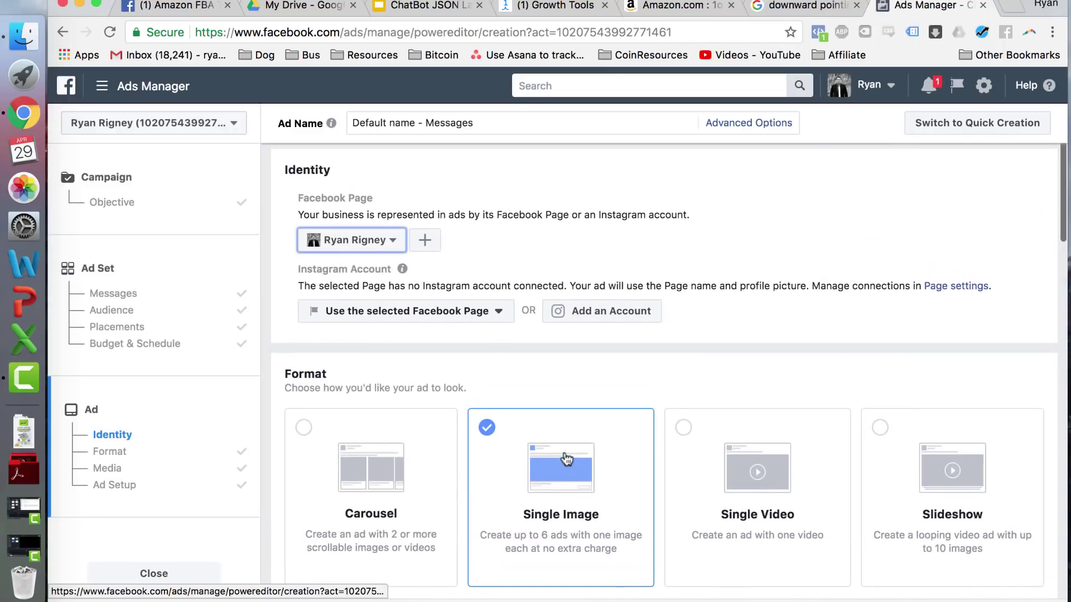
{"action": "scroll", "coordinate": [566, 459], "scroll_direction": "down", "scroll_amount": 10}
{"action": "scroll", "coordinate": [564, 459], "scroll_direction": "down", "scroll_amount": 3}
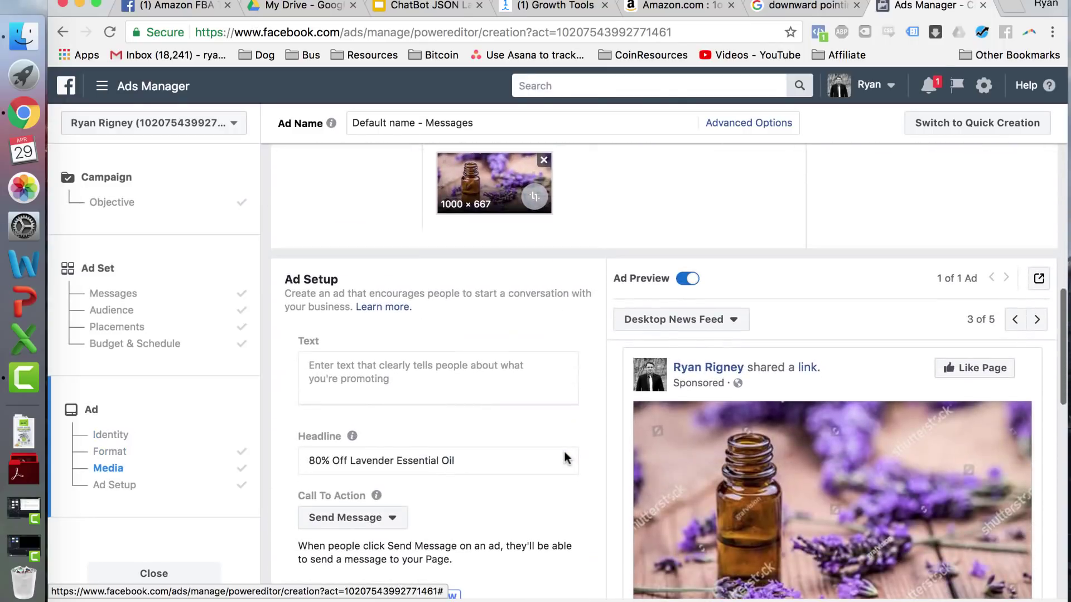
{"action": "scroll", "coordinate": [565, 458], "scroll_direction": "down", "scroll_amount": 3}
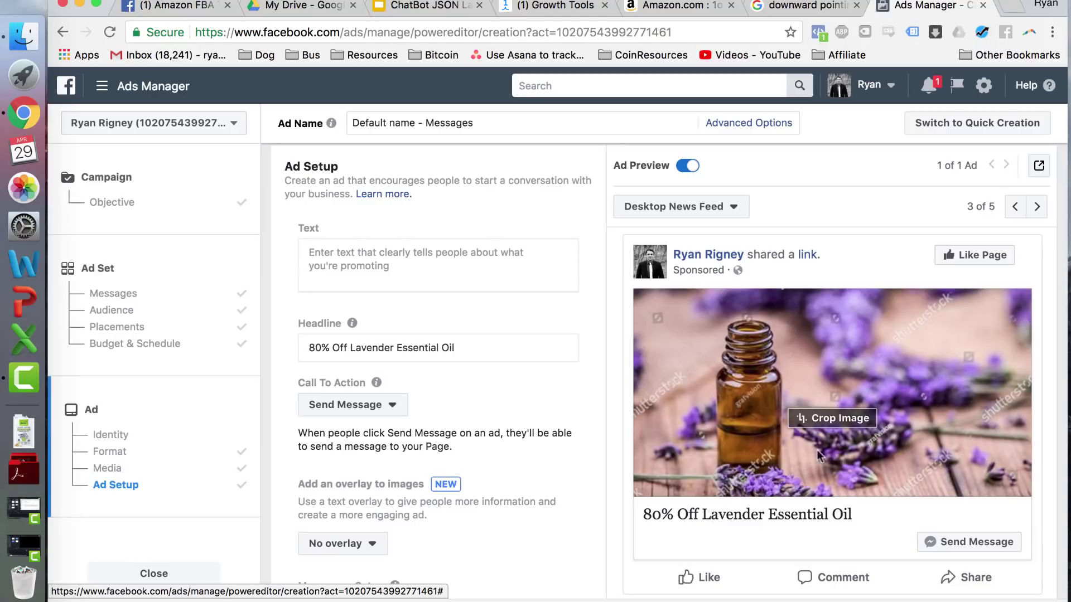
{"action": "left_click", "coordinate": [1041, 170]}
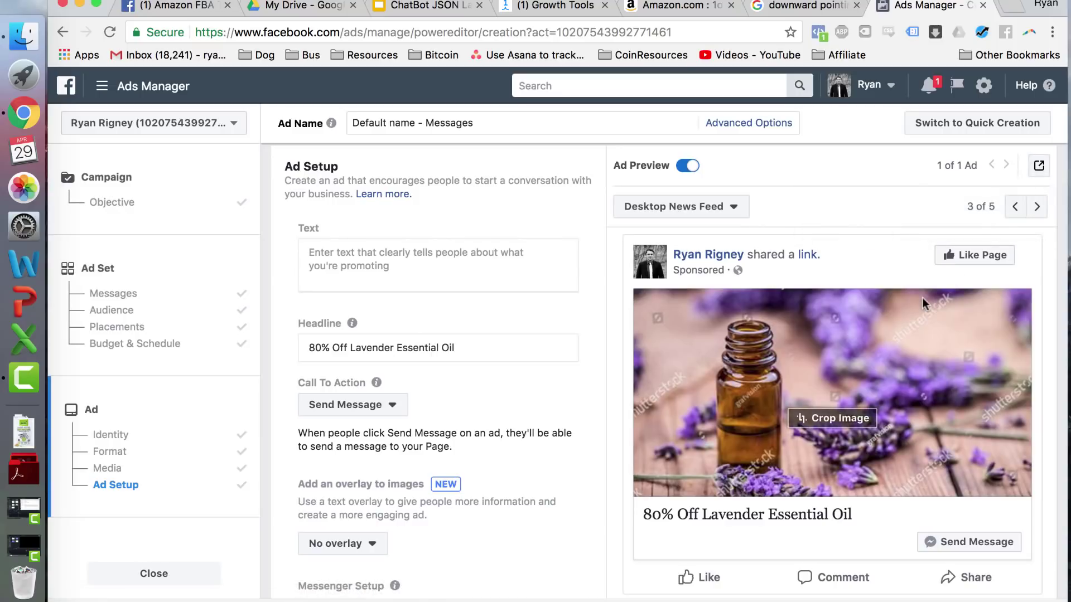
{"action": "scroll", "coordinate": [798, 285], "scroll_direction": "up", "scroll_amount": 3}
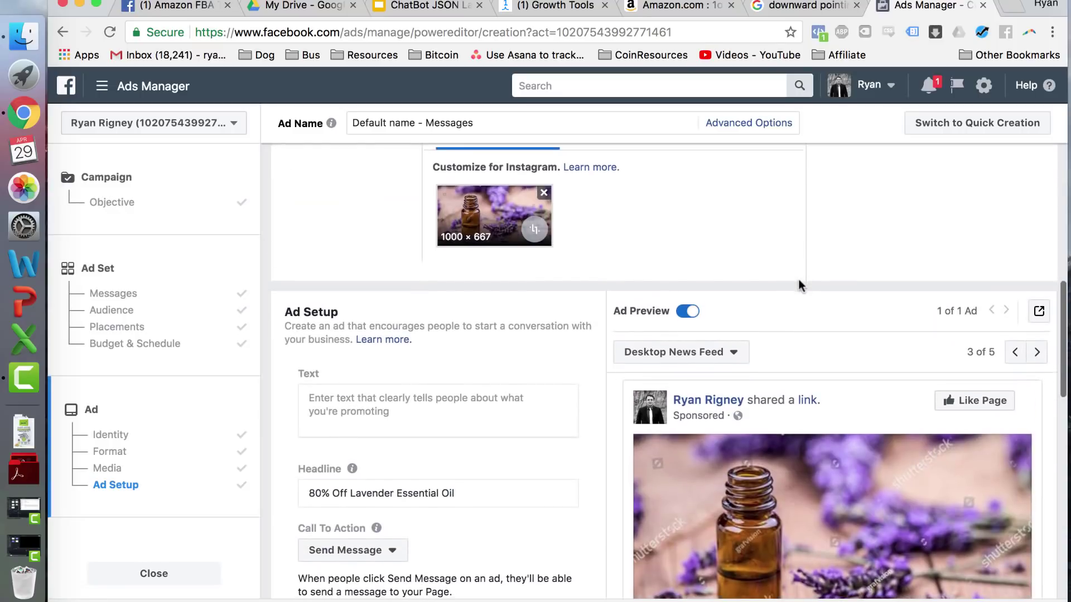
{"action": "scroll", "coordinate": [798, 282], "scroll_direction": "down", "scroll_amount": 5}
{"action": "scroll", "coordinate": [799, 285], "scroll_direction": "down", "scroll_amount": 3}
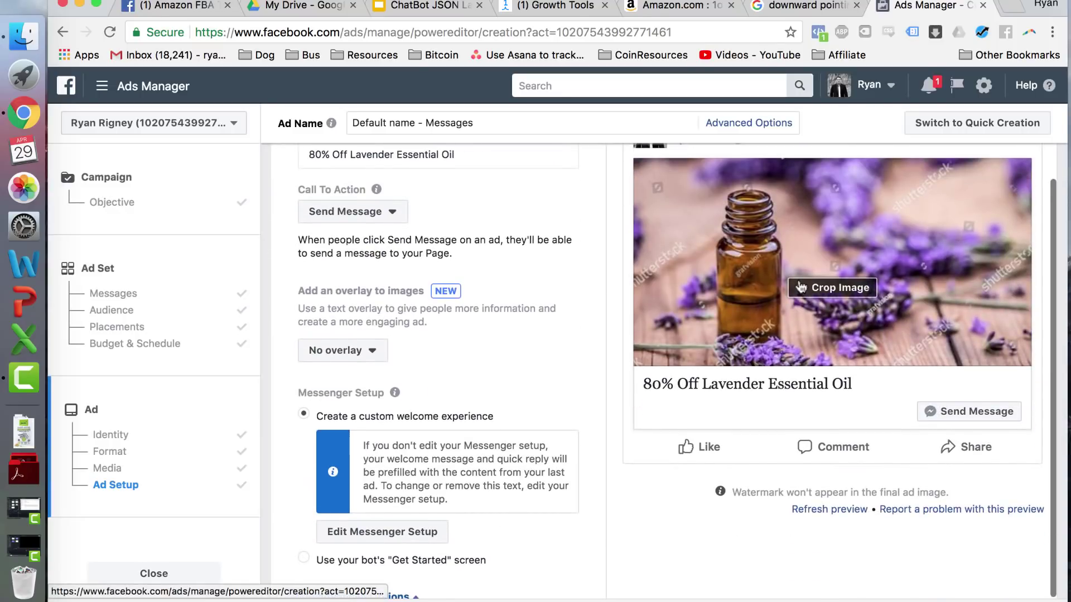
{"action": "scroll", "coordinate": [798, 285], "scroll_direction": "down", "scroll_amount": 4}
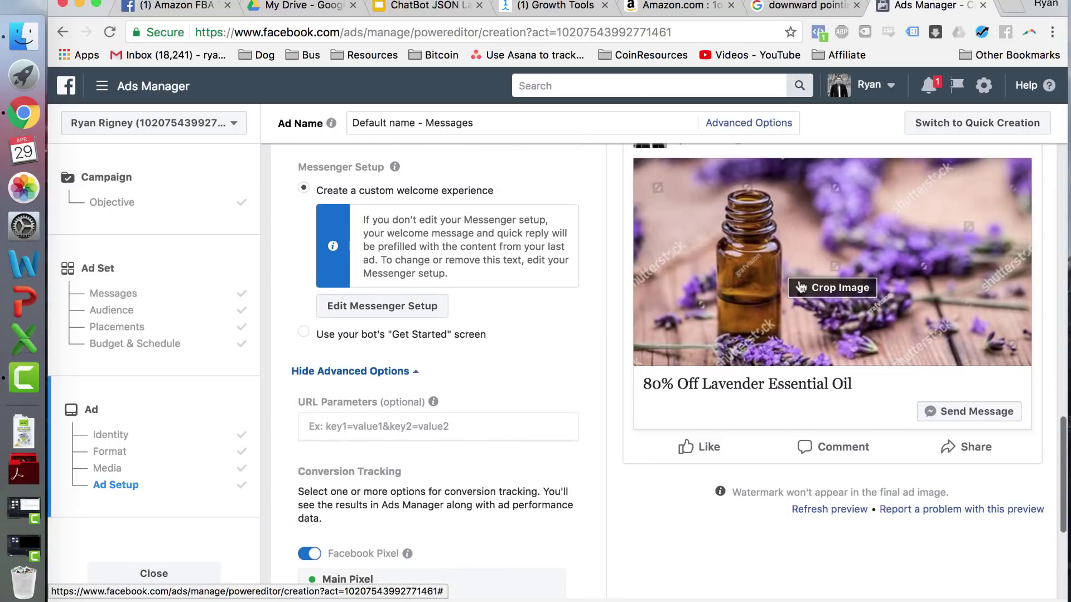
{"action": "scroll", "coordinate": [787, 433], "scroll_direction": "down", "scroll_amount": 7}
{"action": "scroll", "coordinate": [786, 434], "scroll_direction": "up", "scroll_amount": 15}
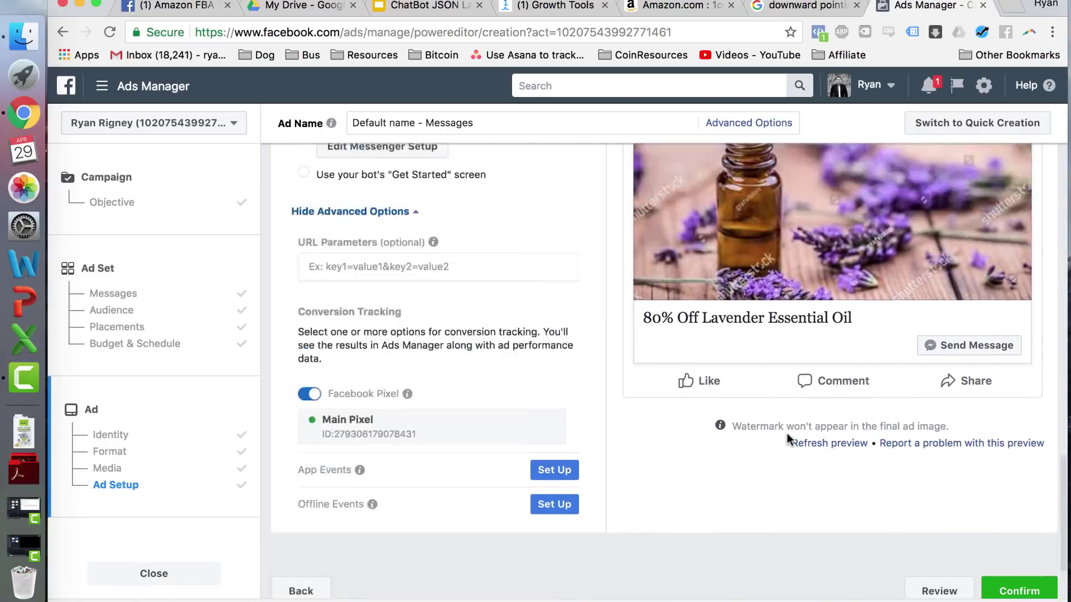
{"action": "scroll", "coordinate": [786, 433], "scroll_direction": "up", "scroll_amount": 7}
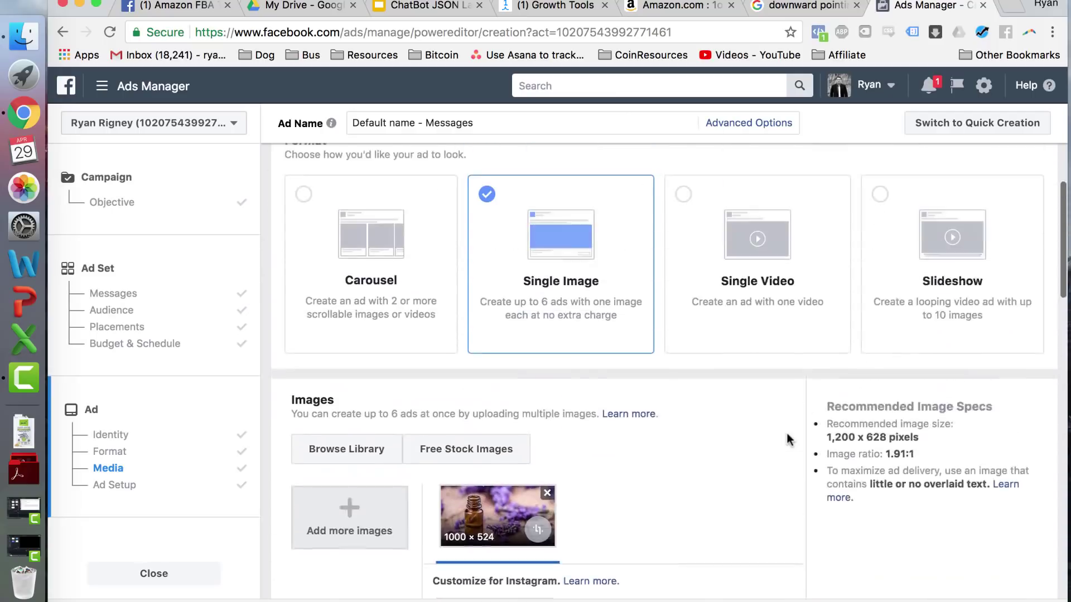
{"action": "scroll", "coordinate": [786, 433], "scroll_direction": "down", "scroll_amount": 13}
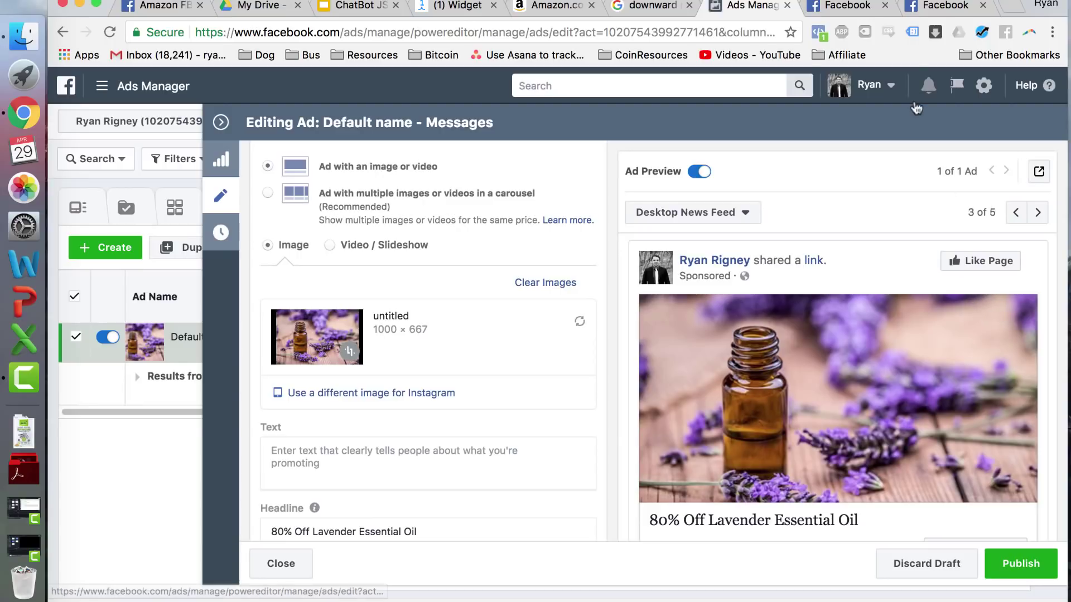
Switch to the Facebook demo of the ad and examine the sponsored post and its Messenger welcome message
{"action": "left_click", "coordinate": [836, 5]}
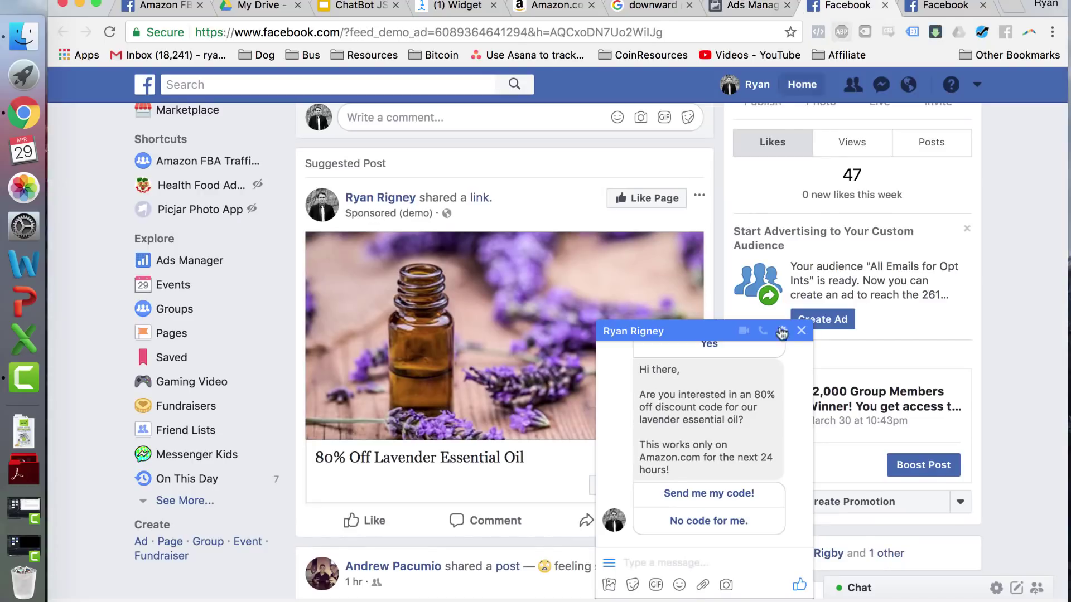
{"action": "scroll", "coordinate": [505, 394], "scroll_direction": "down", "scroll_amount": 1}
{"action": "scroll", "coordinate": [505, 393], "scroll_direction": "down", "scroll_amount": 5}
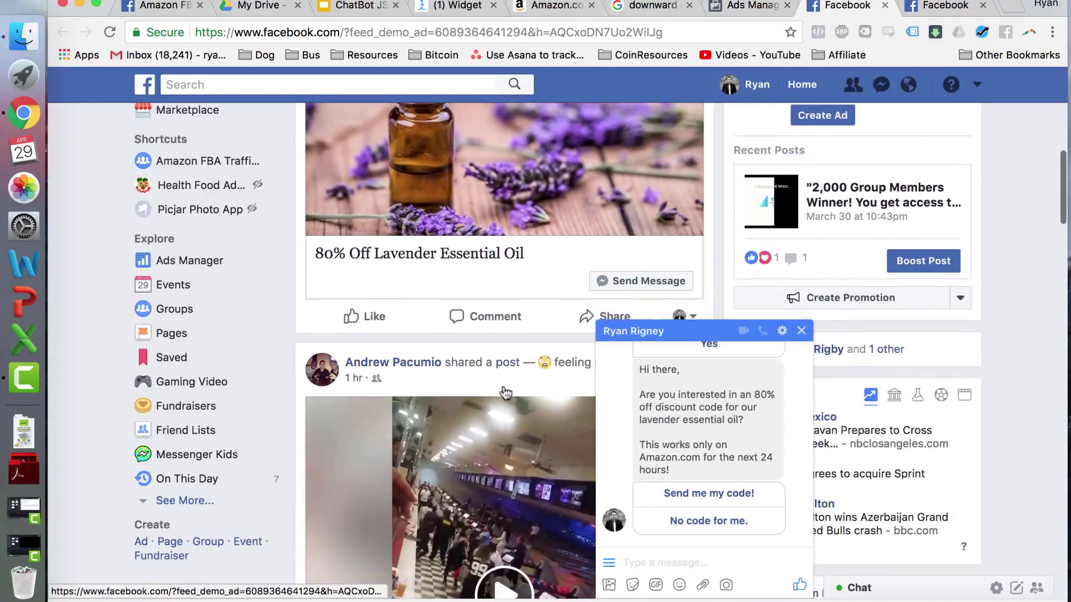
{"action": "scroll", "coordinate": [501, 319], "scroll_direction": "up", "scroll_amount": 5}
{"action": "scroll", "coordinate": [499, 322], "scroll_direction": "up", "scroll_amount": 1}
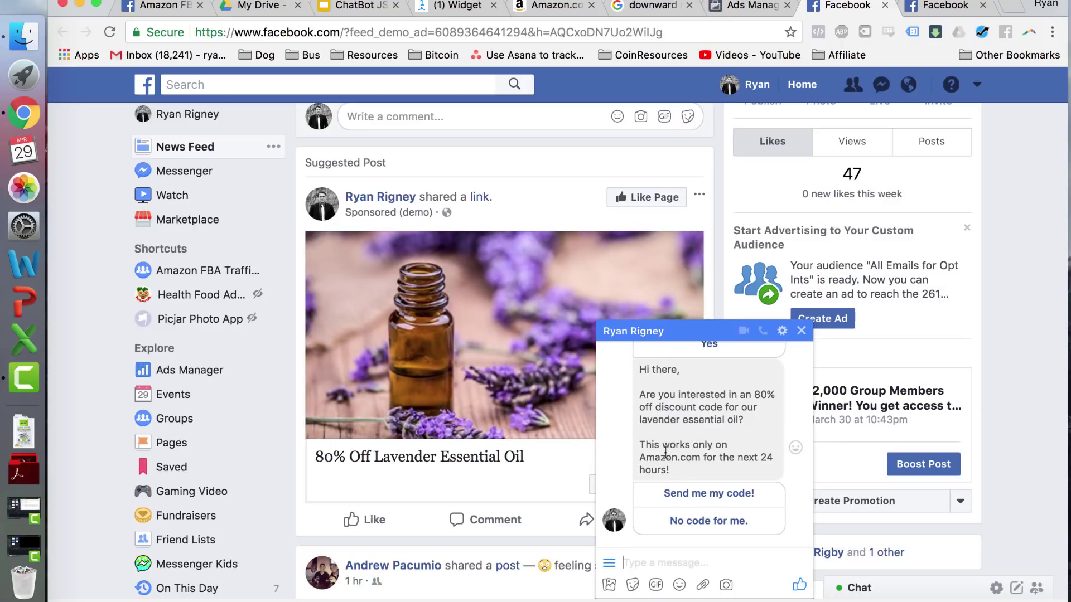
Test the Messenger flow by requesting the code, answering "OK, I got it!" and following the Buy on Amazon link to the product page
{"action": "left_click", "coordinate": [683, 498]}
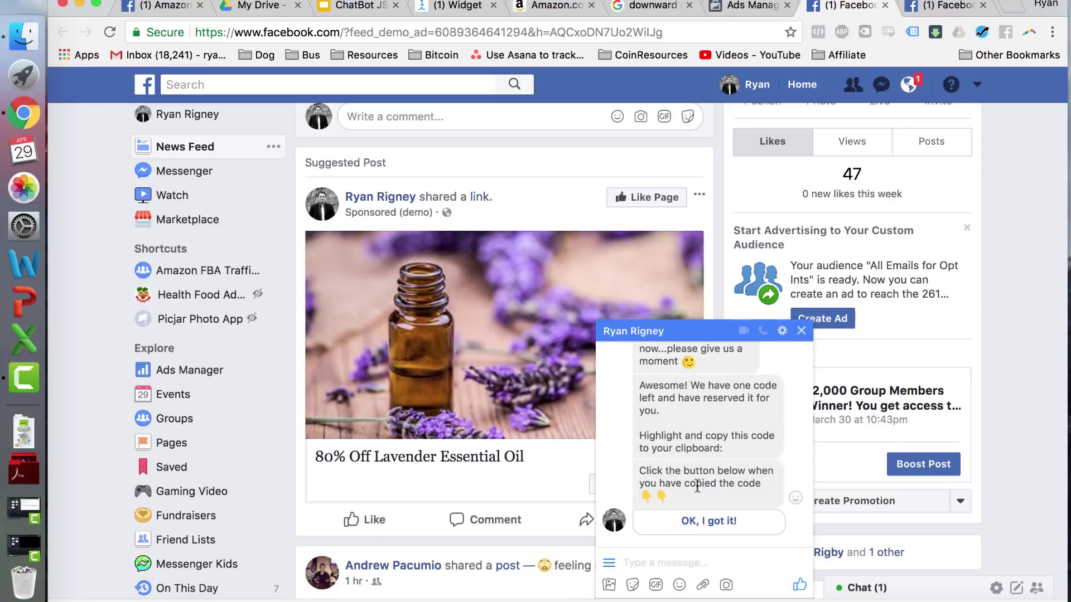
{"action": "left_click", "coordinate": [708, 526]}
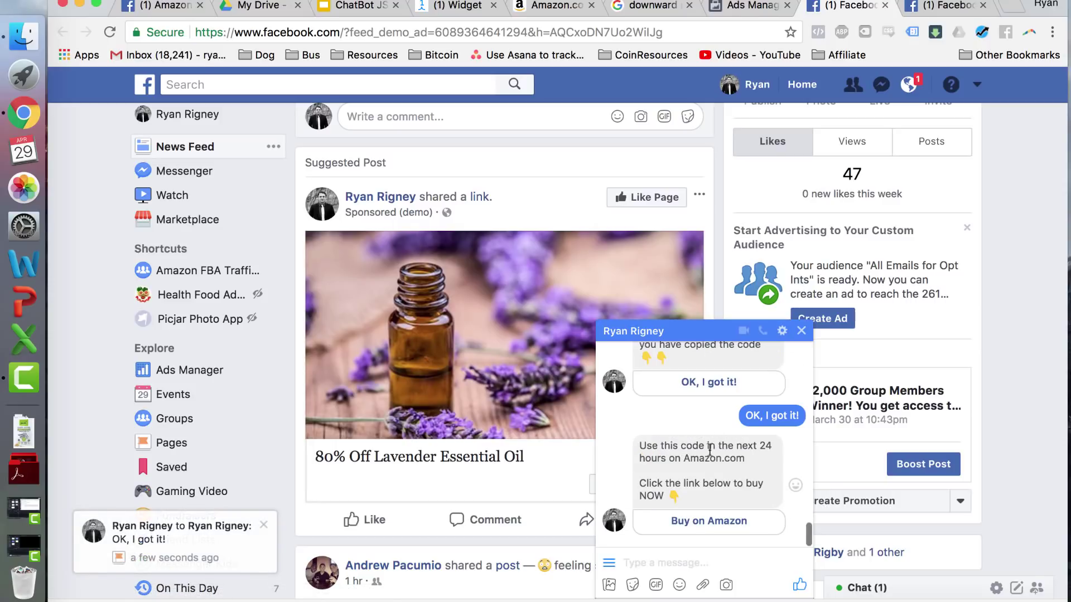
{"action": "left_click", "coordinate": [695, 530]}
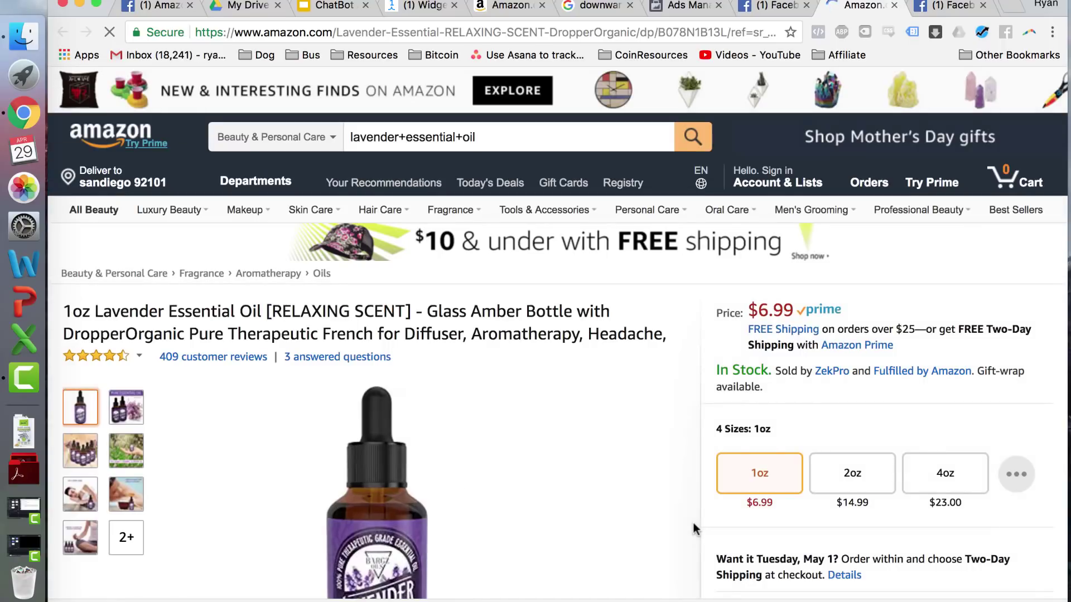
{"action": "scroll", "coordinate": [545, 429], "scroll_direction": "down", "scroll_amount": 2}
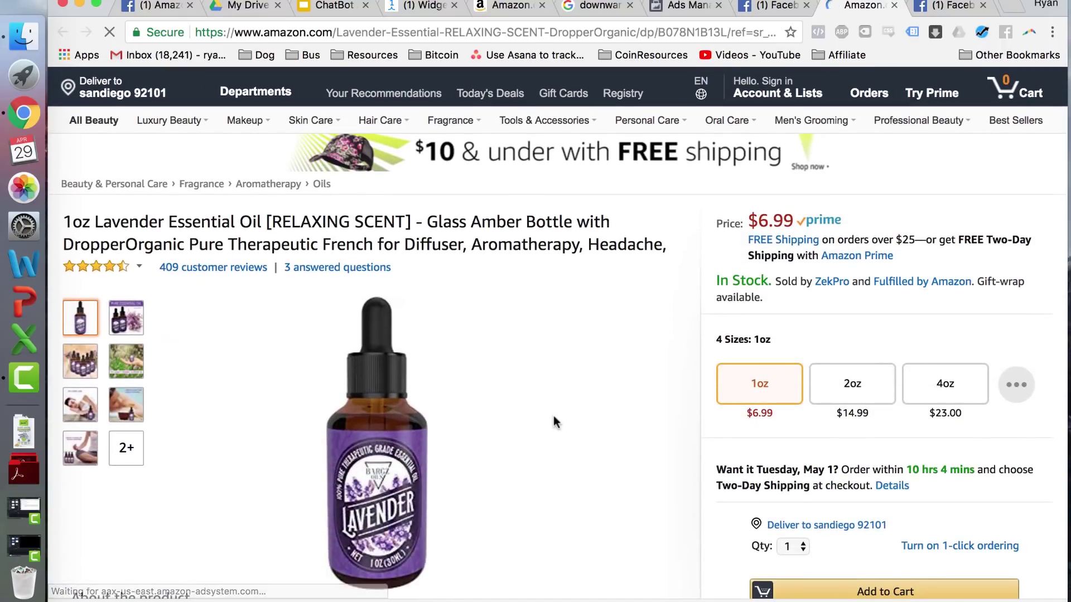
{"action": "left_click", "coordinate": [771, 8]}
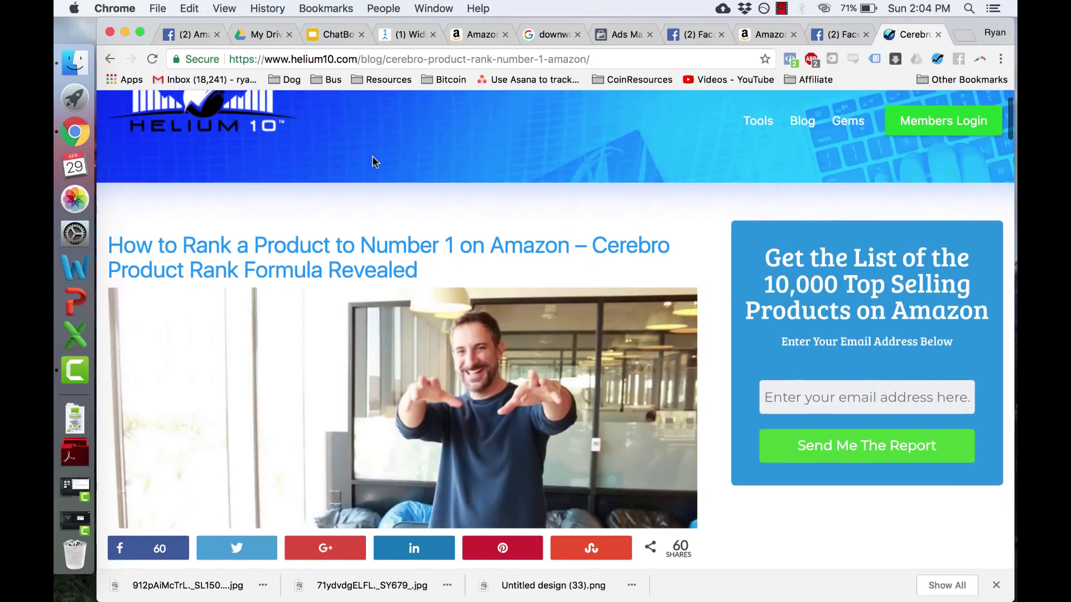
Look through the Helium 10 article on the Cerebro Product Rank formula, including its videos, CPR calculator and updates
{"action": "scroll", "coordinate": [372, 162], "scroll_direction": "down", "scroll_amount": 5}
{"action": "scroll", "coordinate": [373, 162], "scroll_direction": "down", "scroll_amount": 18}
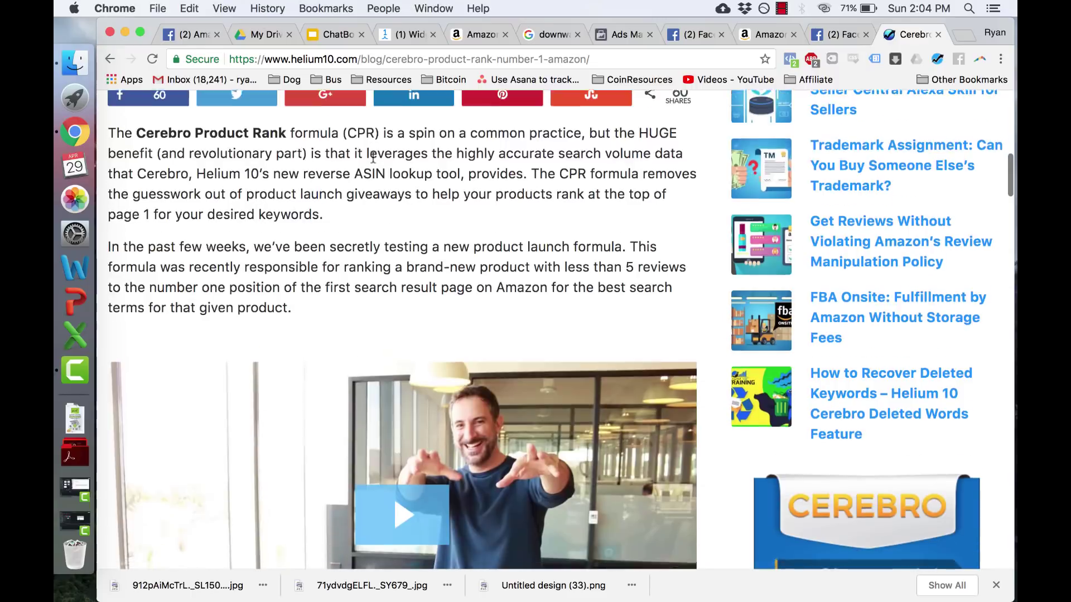
{"action": "scroll", "coordinate": [374, 161], "scroll_direction": "down", "scroll_amount": 4}
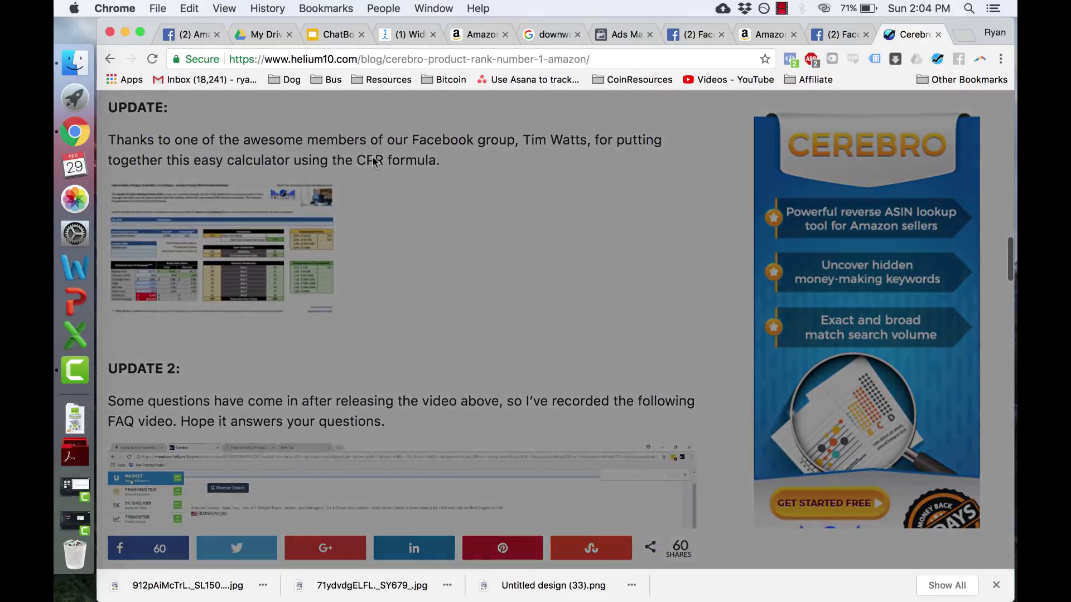
{"action": "scroll", "coordinate": [558, 178], "scroll_direction": "up", "scroll_amount": 6}
{"action": "left_click", "coordinate": [700, 179]}
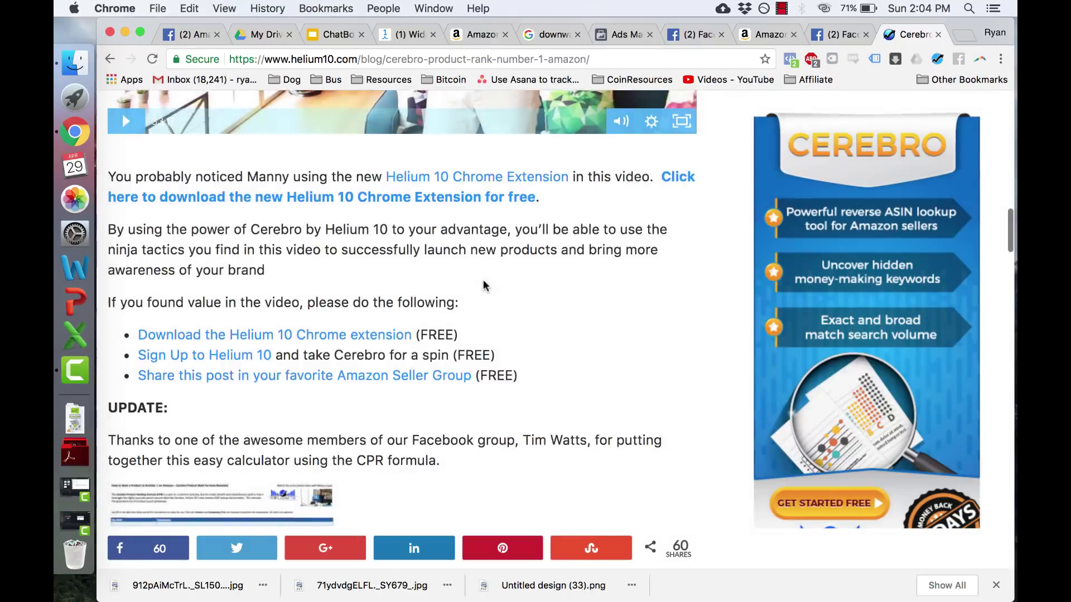
{"action": "scroll", "coordinate": [502, 279], "scroll_direction": "up", "scroll_amount": 15}
{"action": "scroll", "coordinate": [483, 280], "scroll_direction": "up", "scroll_amount": 5}
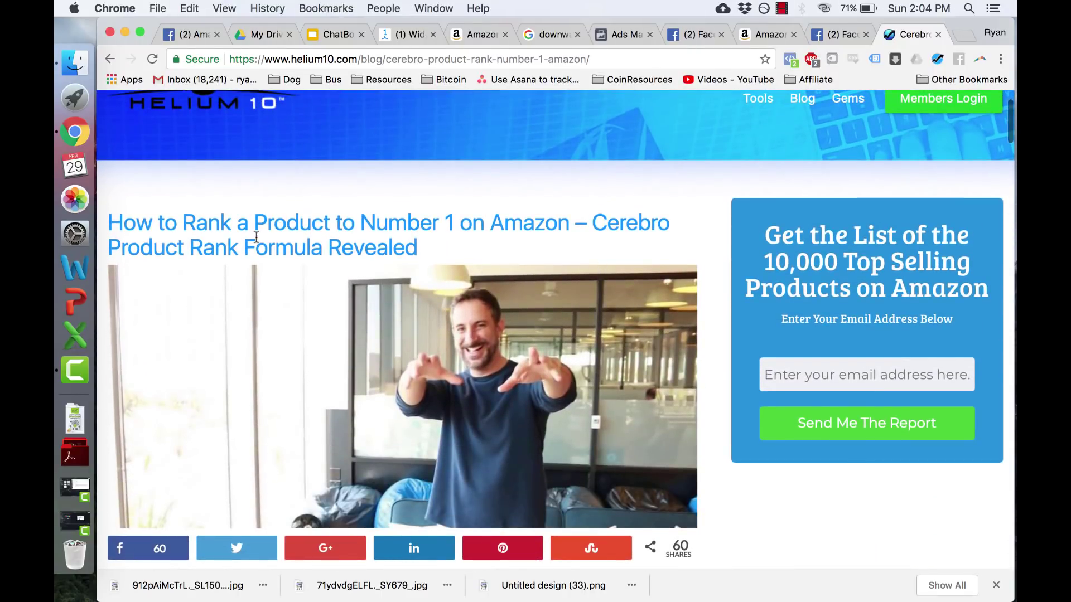
{"action": "scroll", "coordinate": [298, 245], "scroll_direction": "down", "scroll_amount": 1}
{"action": "scroll", "coordinate": [299, 246], "scroll_direction": "down", "scroll_amount": 10}
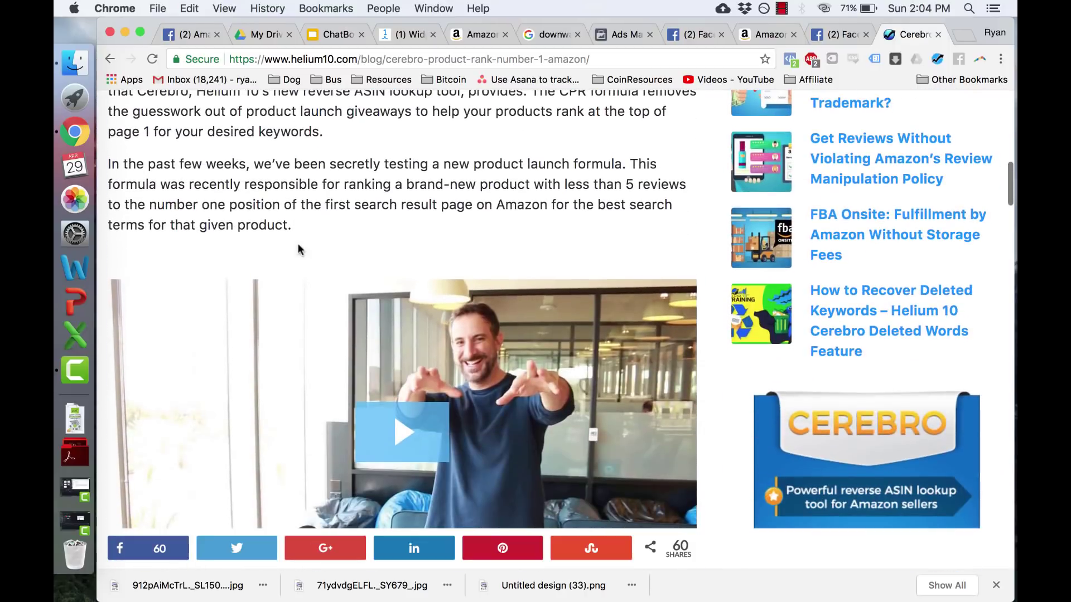
{"action": "scroll", "coordinate": [317, 200], "scroll_direction": "down", "scroll_amount": 7}
{"action": "scroll", "coordinate": [317, 199], "scroll_direction": "down", "scroll_amount": 15}
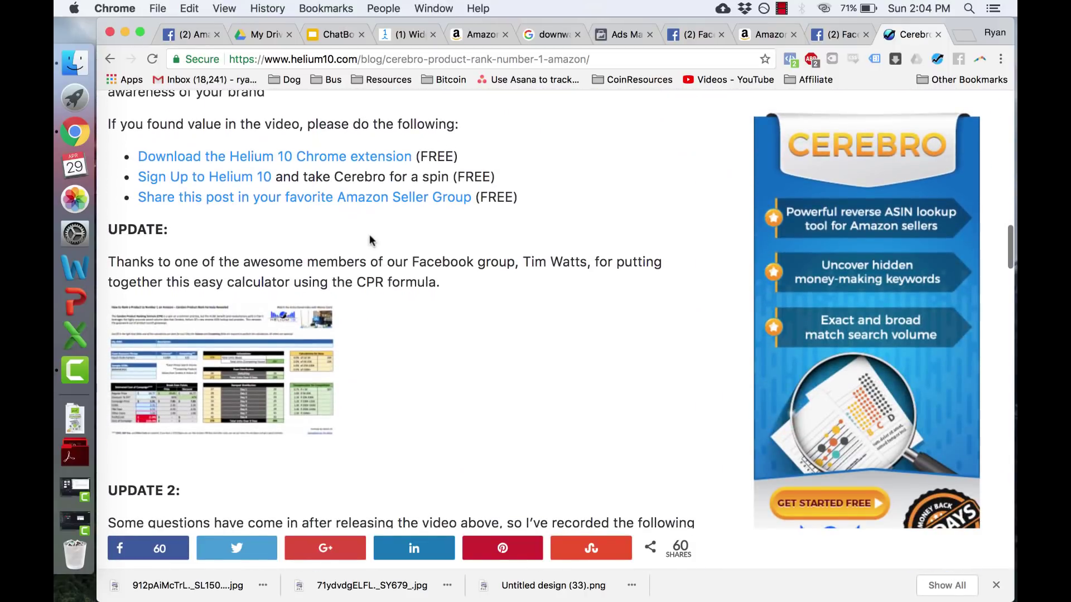
{"action": "scroll", "coordinate": [370, 241], "scroll_direction": "down", "scroll_amount": 1}
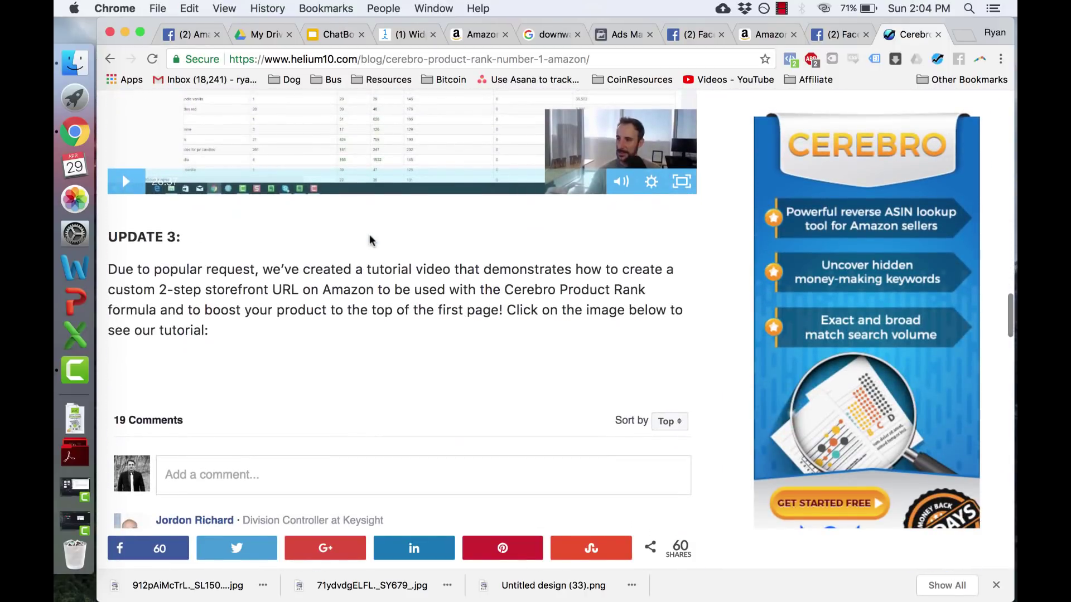
{"action": "scroll", "coordinate": [369, 241], "scroll_direction": "up", "scroll_amount": 15}
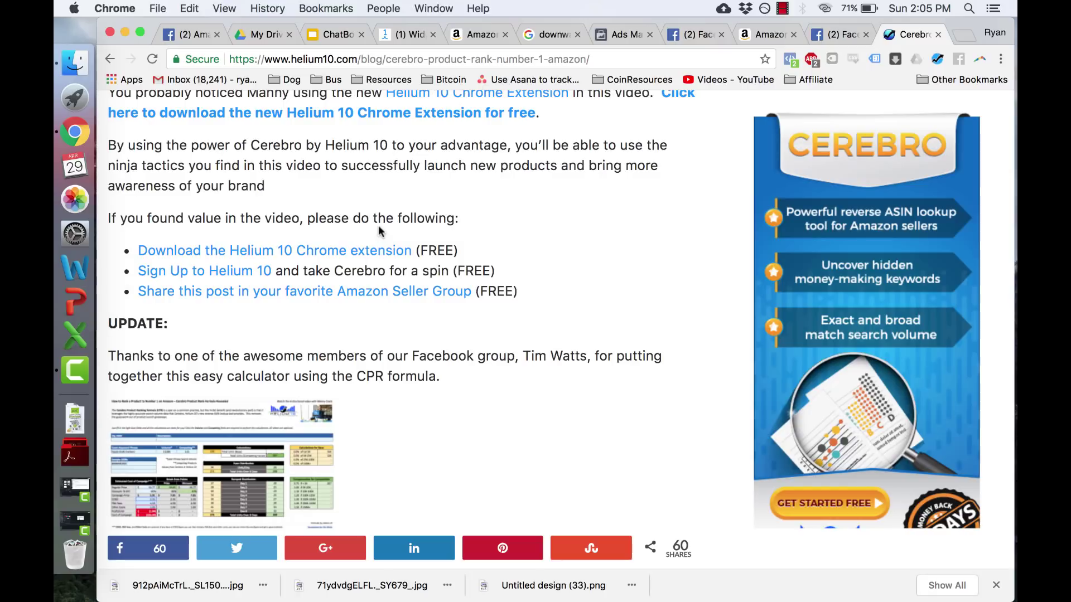
{"action": "scroll", "coordinate": [378, 225], "scroll_direction": "up", "scroll_amount": 3}
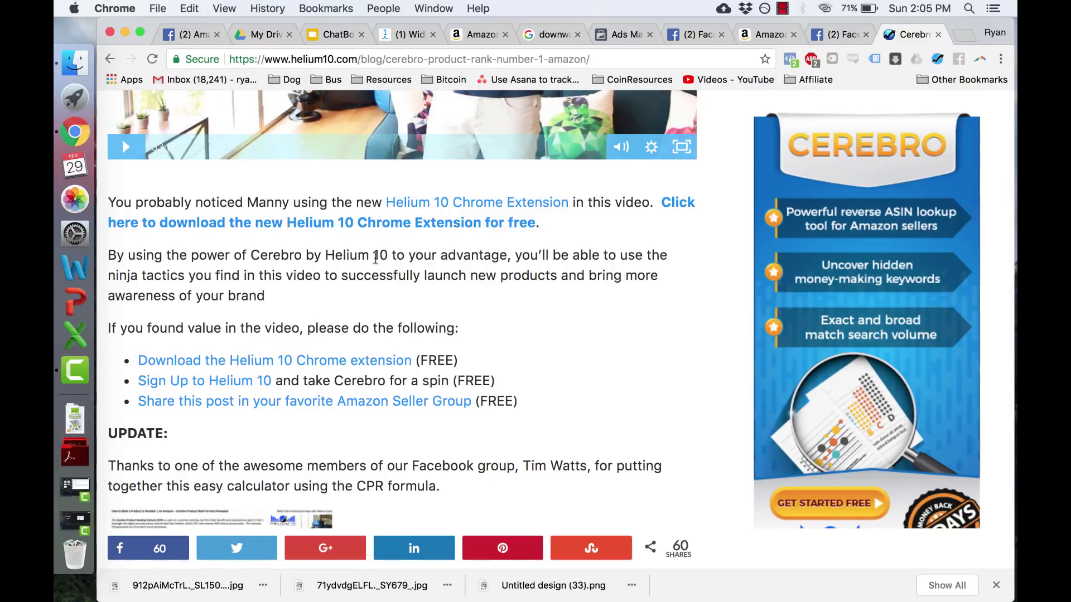
{"action": "scroll", "coordinate": [375, 258], "scroll_direction": "down", "scroll_amount": 3}
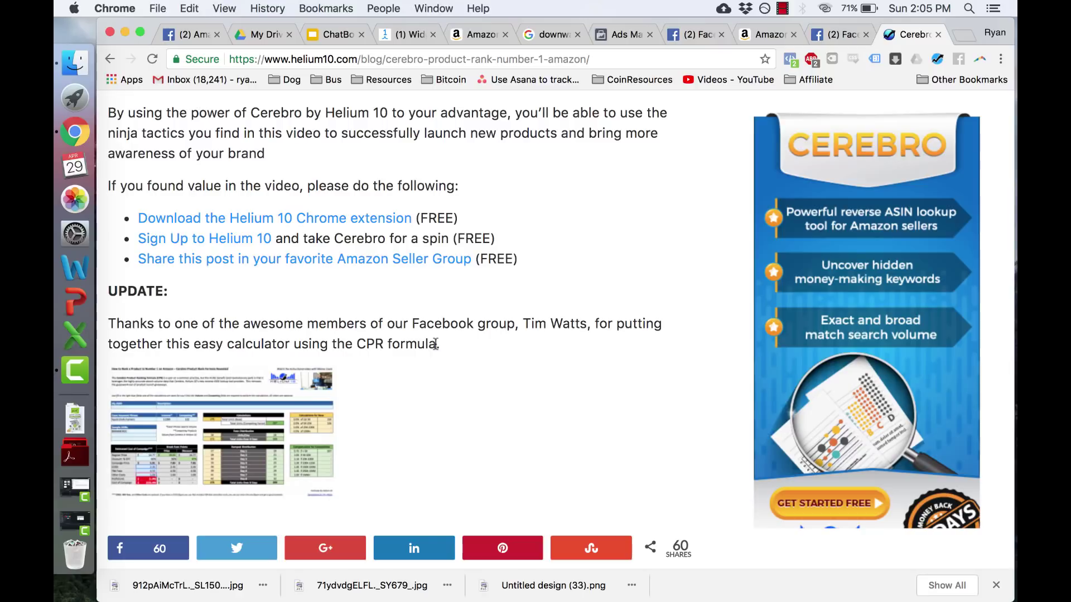
{"action": "scroll", "coordinate": [435, 344], "scroll_direction": "up", "scroll_amount": 3}
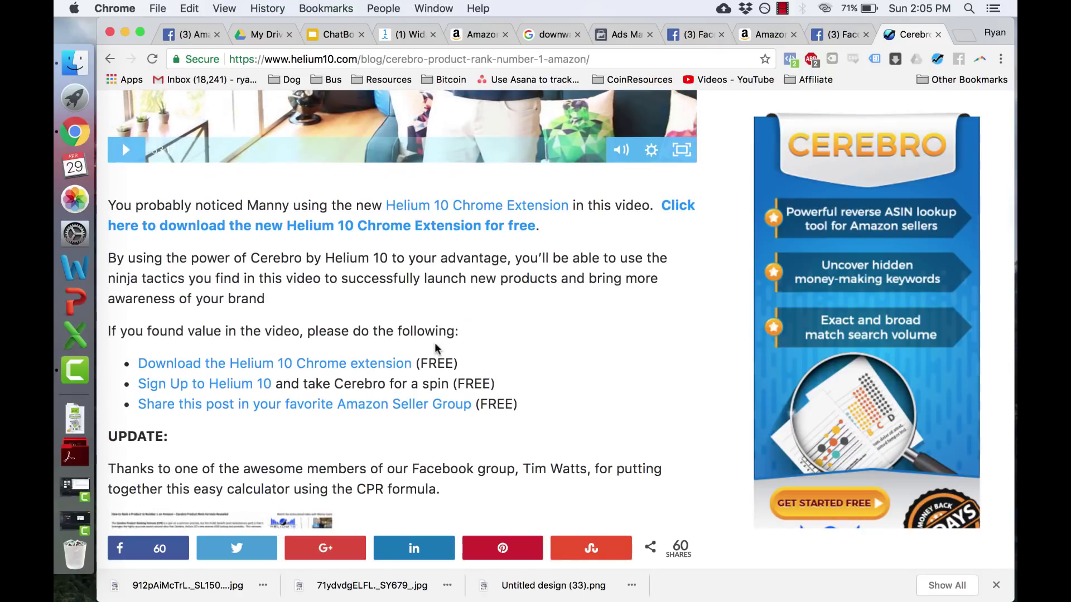